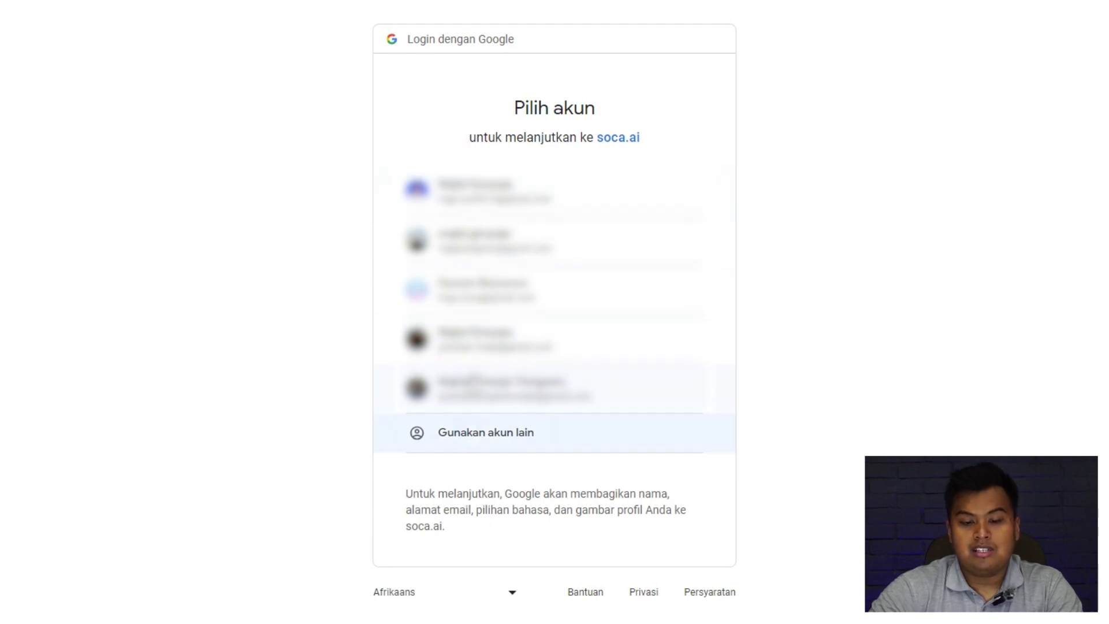
Sign in with the Google account, create a new quiz and bring up the page layout choices.
click(479, 289)
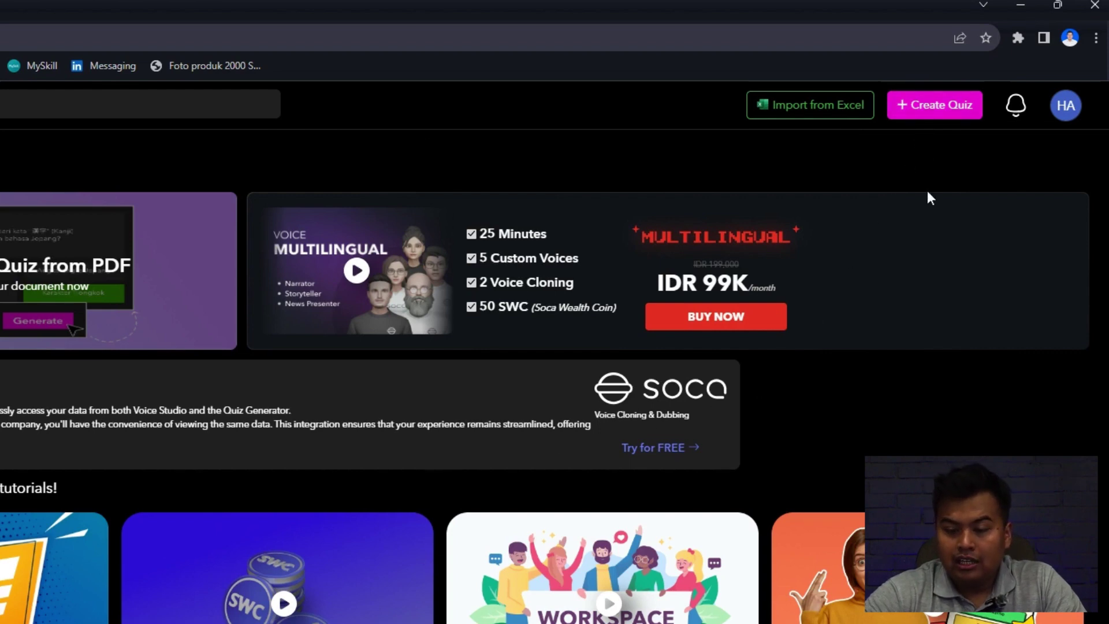
click(938, 110)
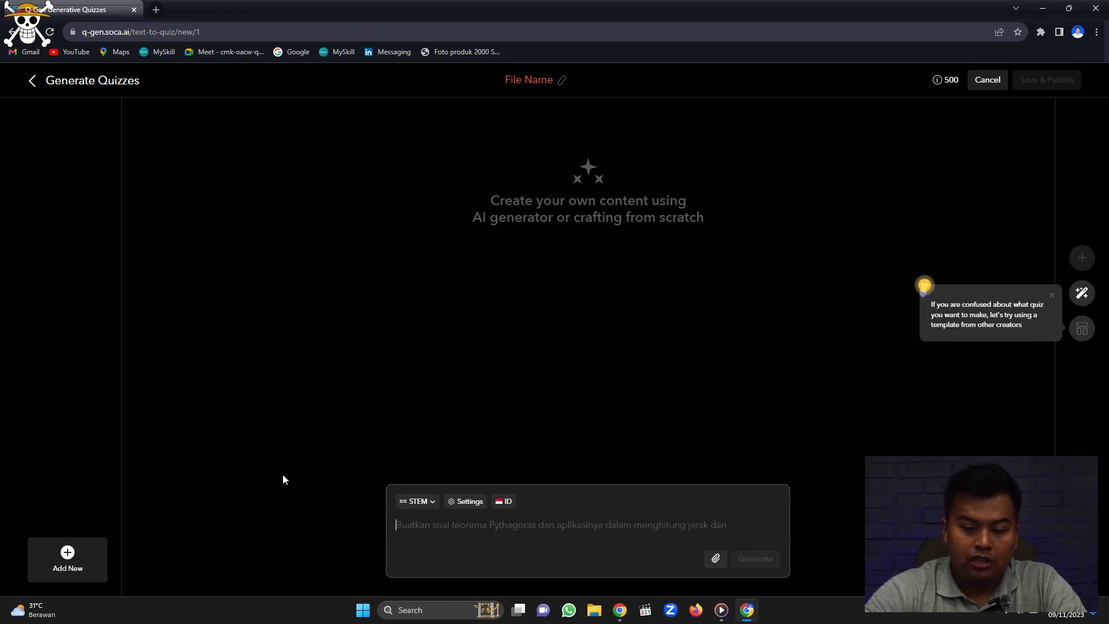
click(61, 562)
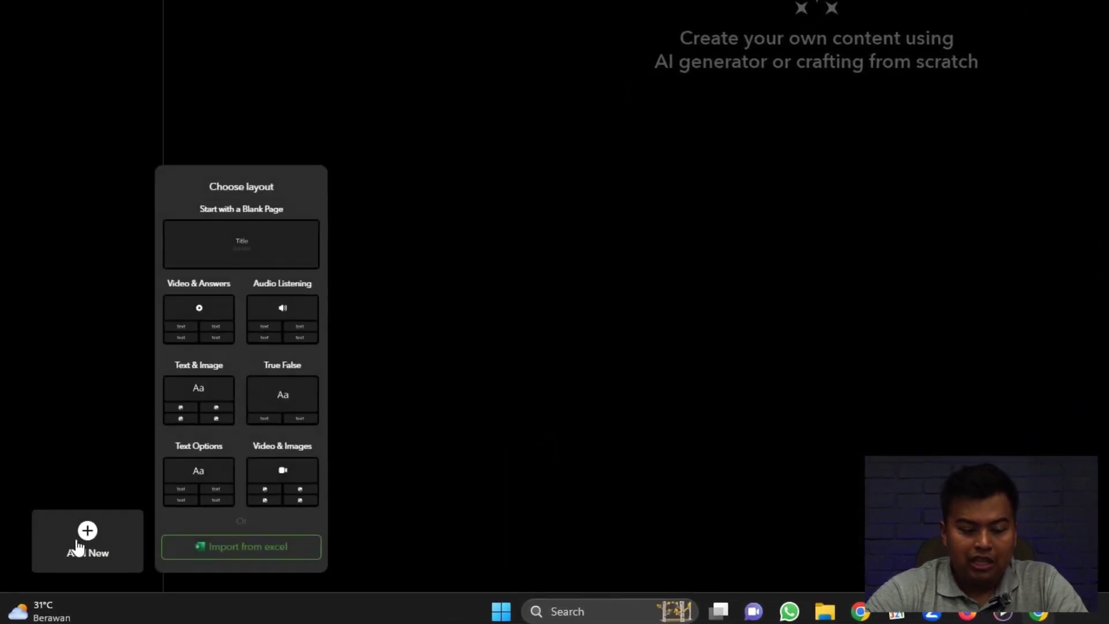
Start a blank title page titled 'Soal WPT Test' with a 10-second timer.
click(245, 247)
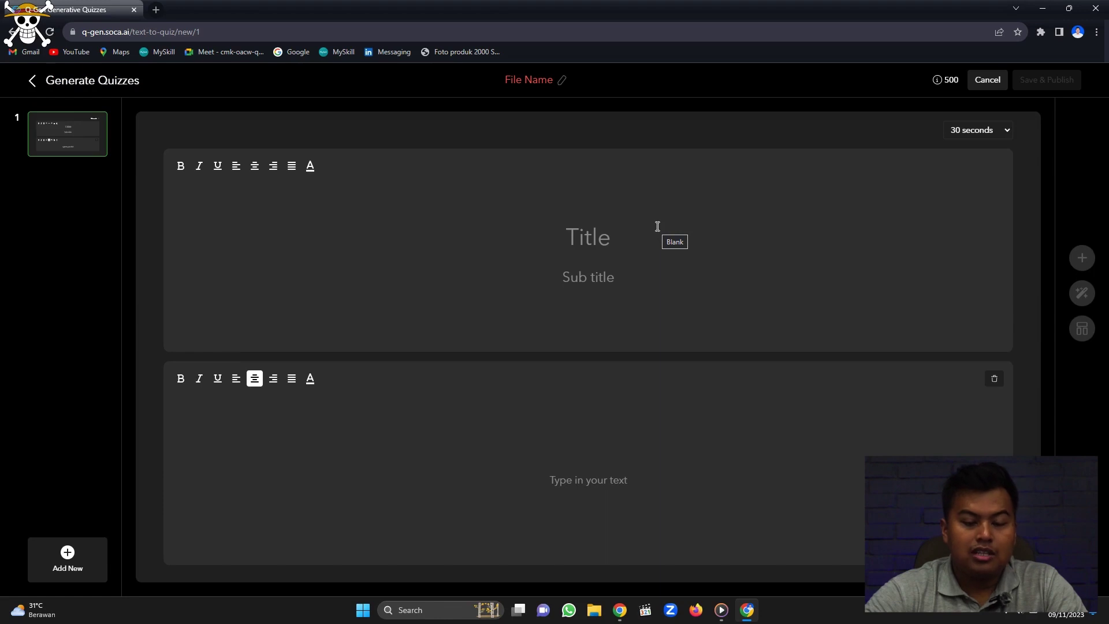
click(589, 231)
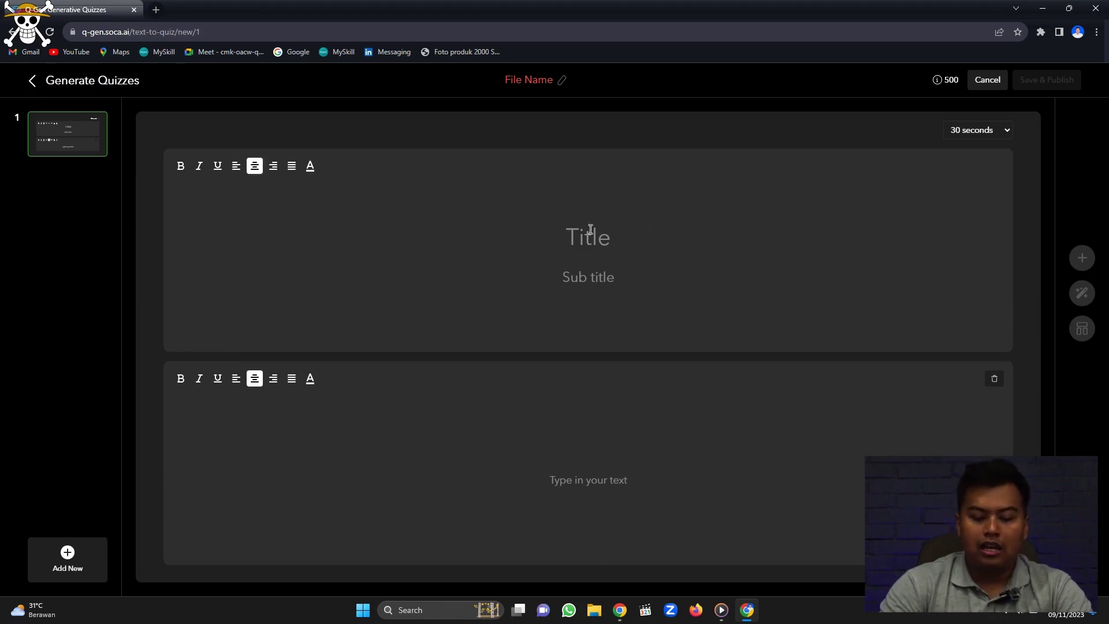
text(S)
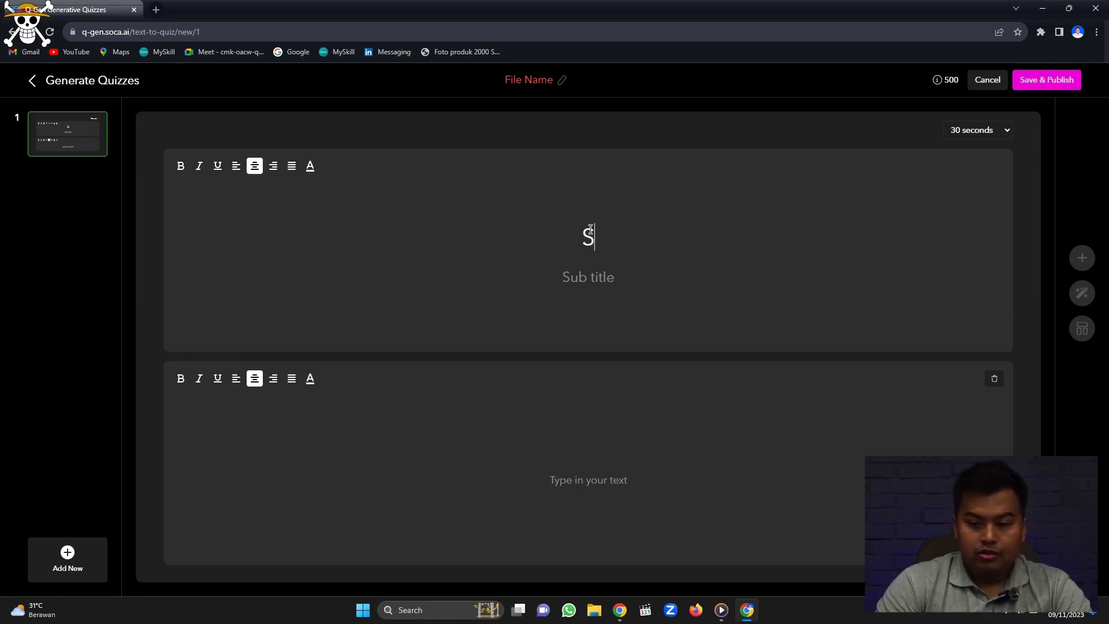
text(oal WPT Tes)
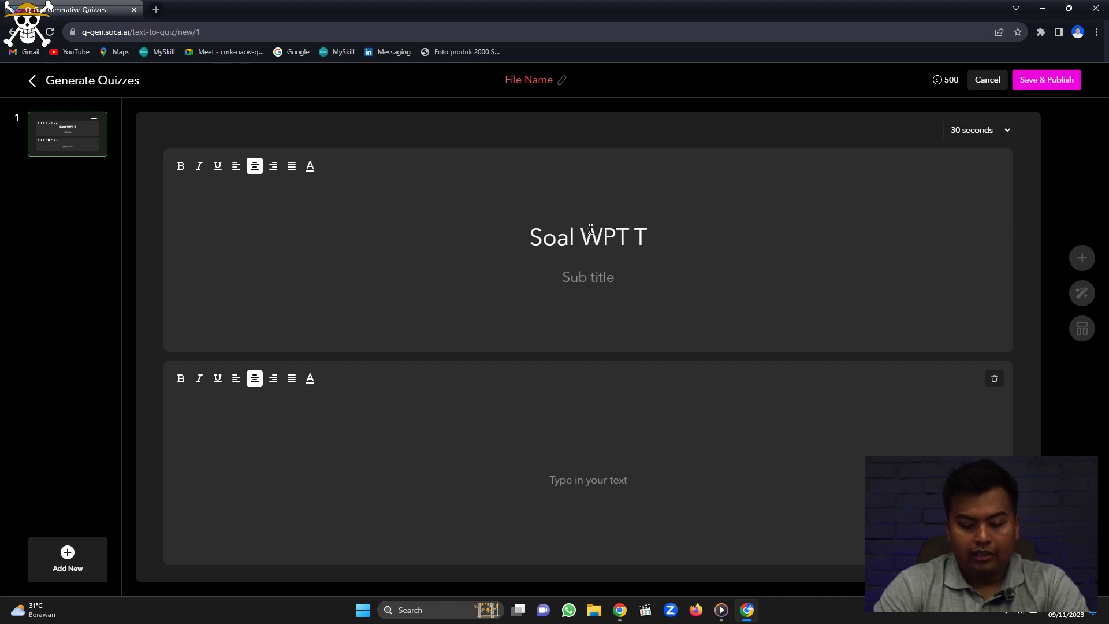
text(t)
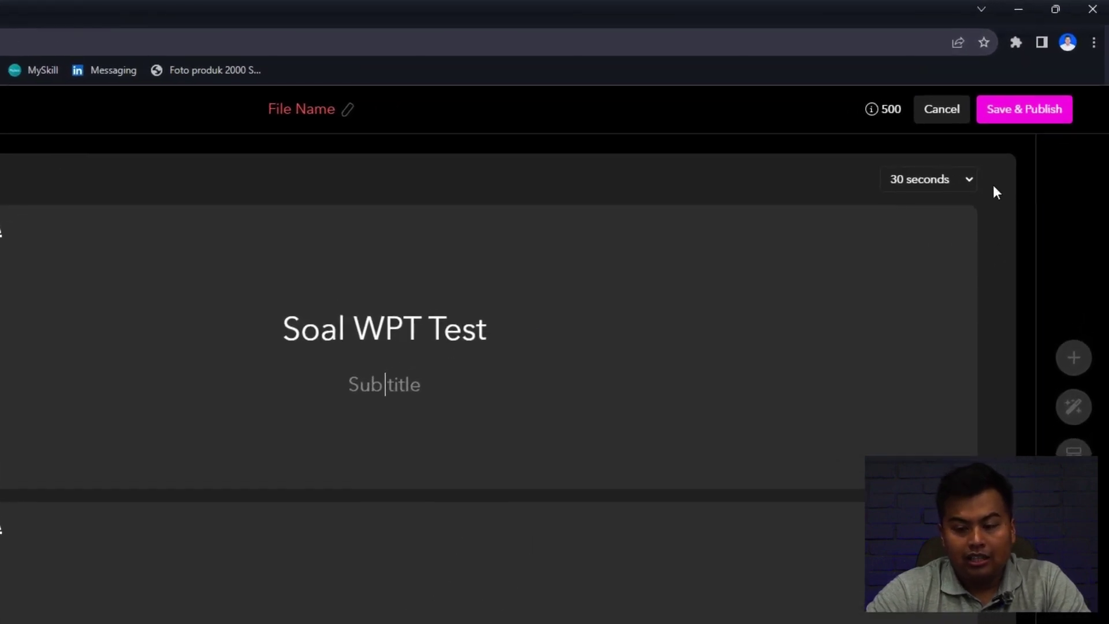
click(960, 175)
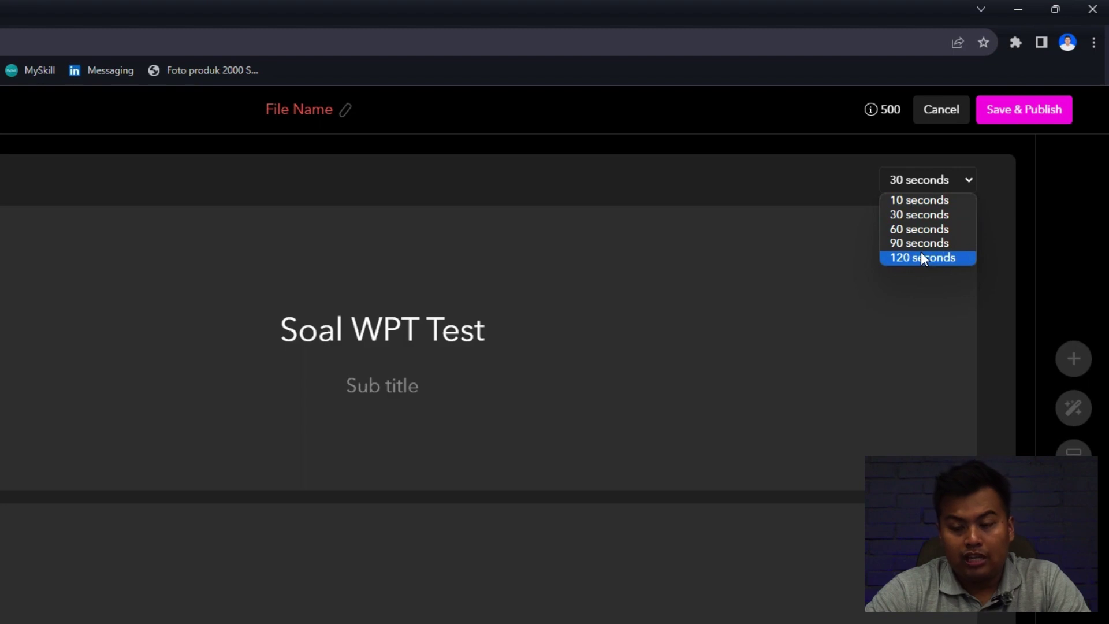
click(920, 201)
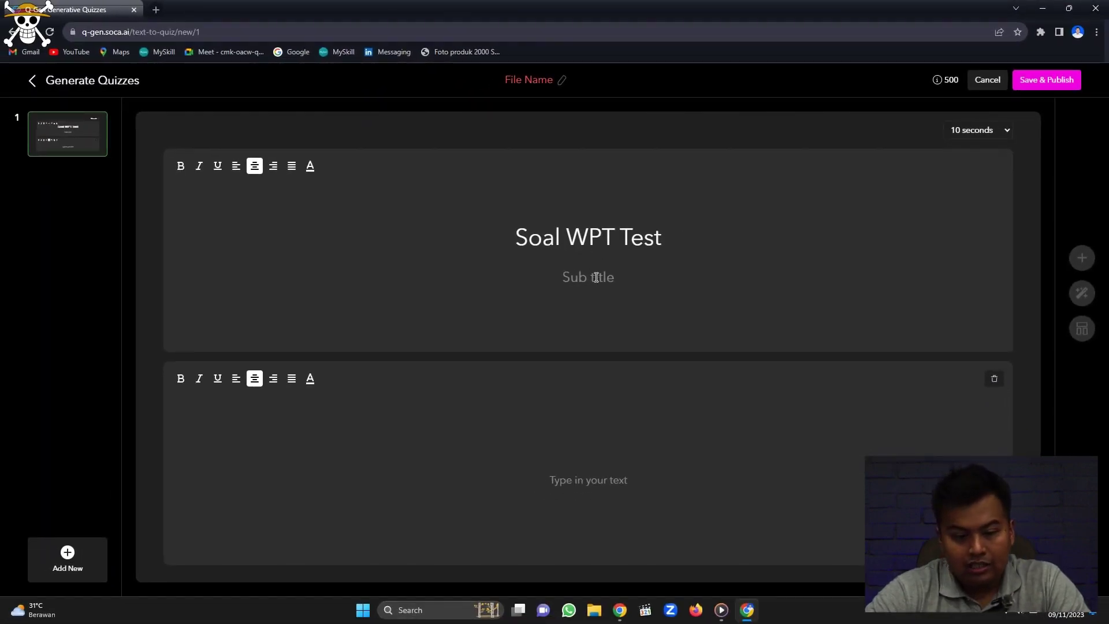
Subtitle it 'Inteligensi Test Karyawan PT. ABC' and add a Video & Answers page.
click(596, 278)
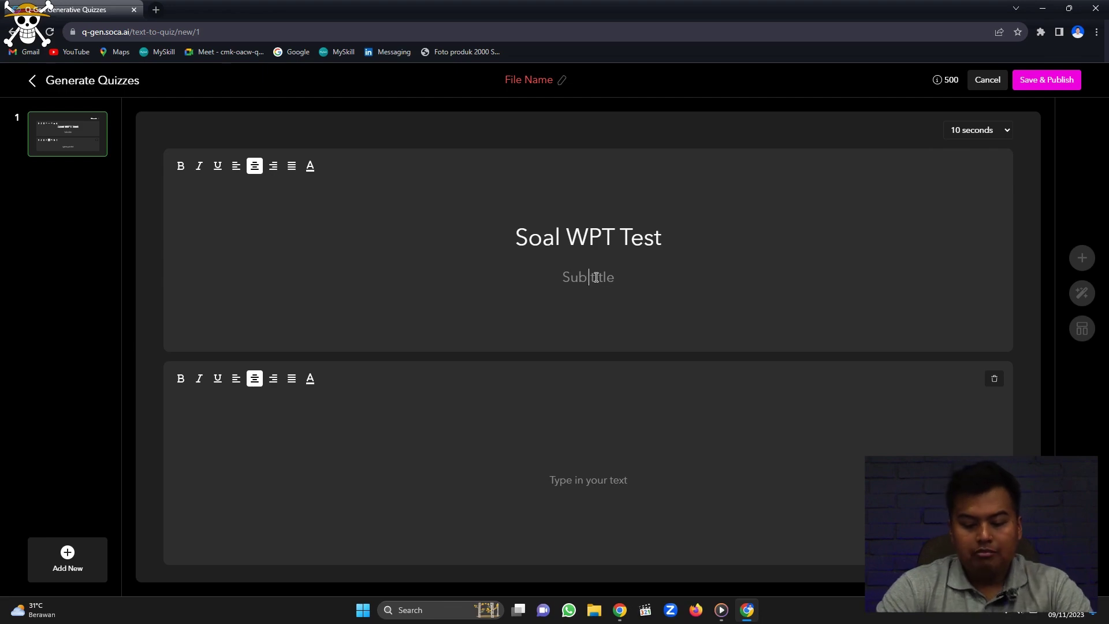
text(In)
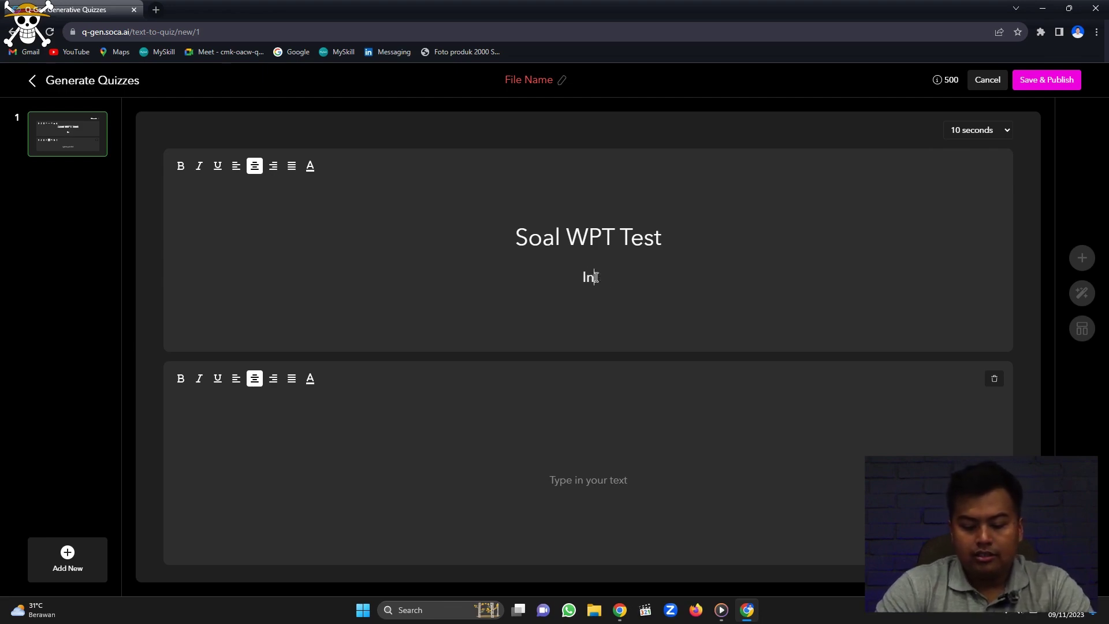
text(teligensi )
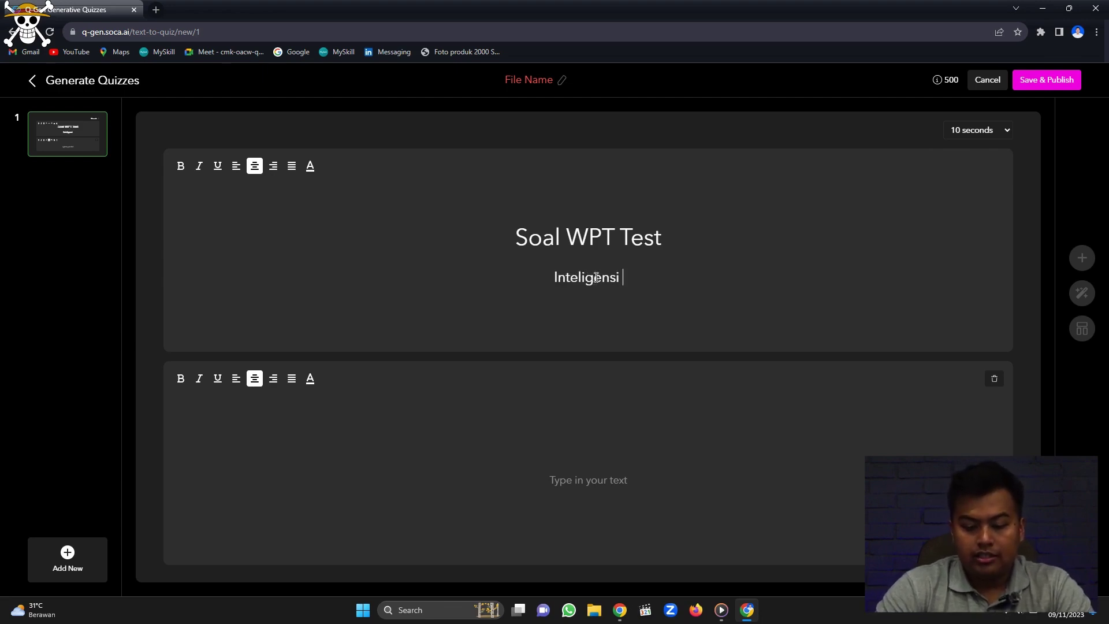
text(Test Karyawan PT. ABC)
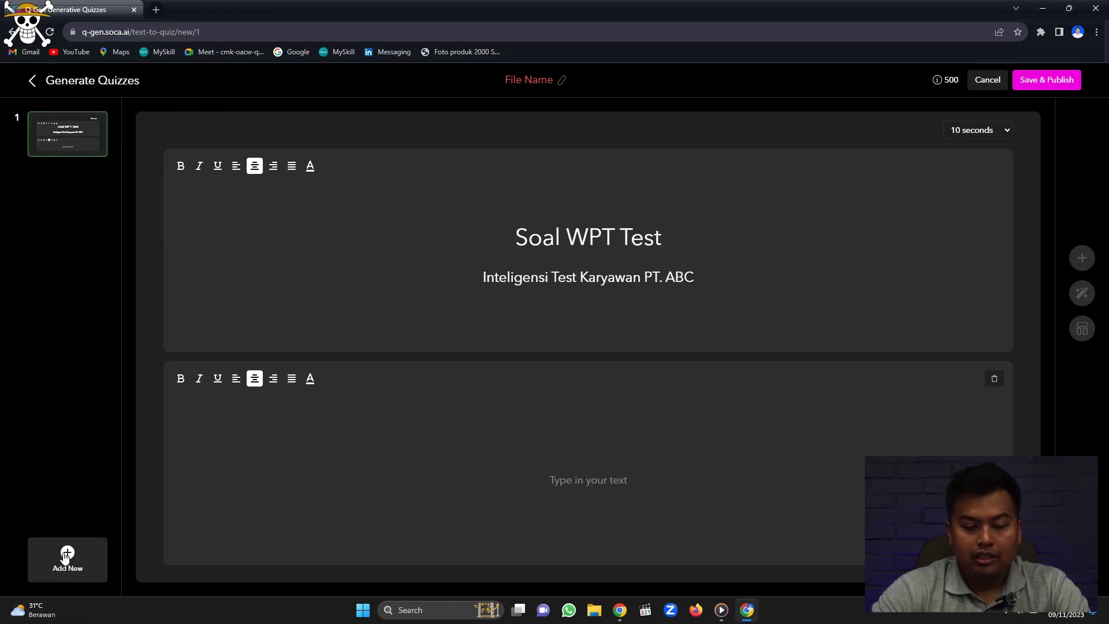
click(66, 556)
click(136, 404)
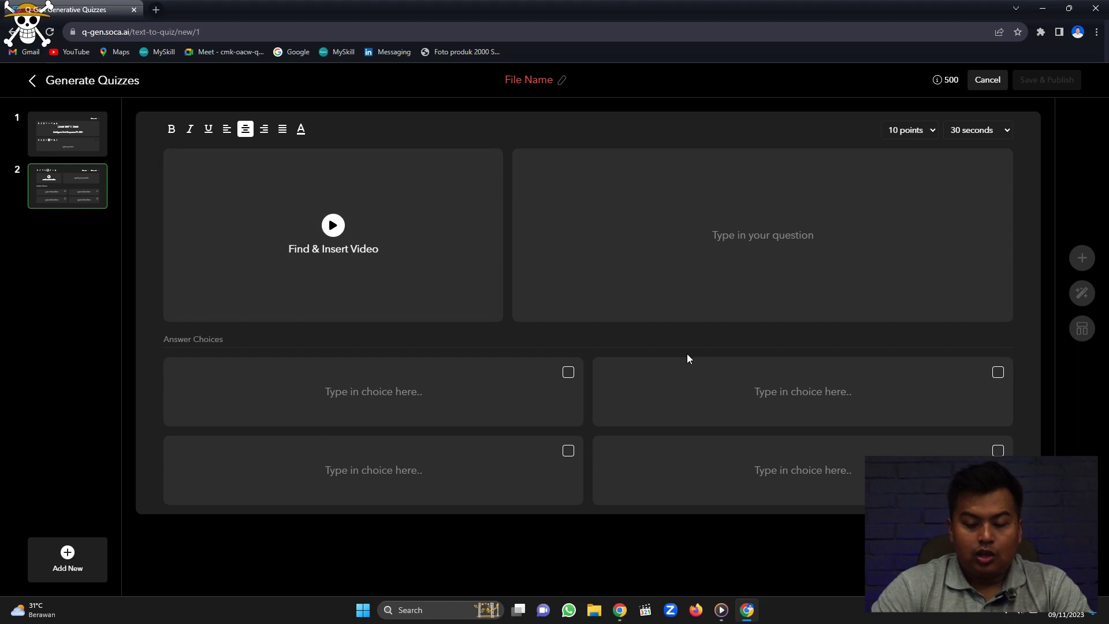
Enter the question 'Bulan apakah kemarin?' with answers Oktober, November, Desember and Januari.
click(689, 235)
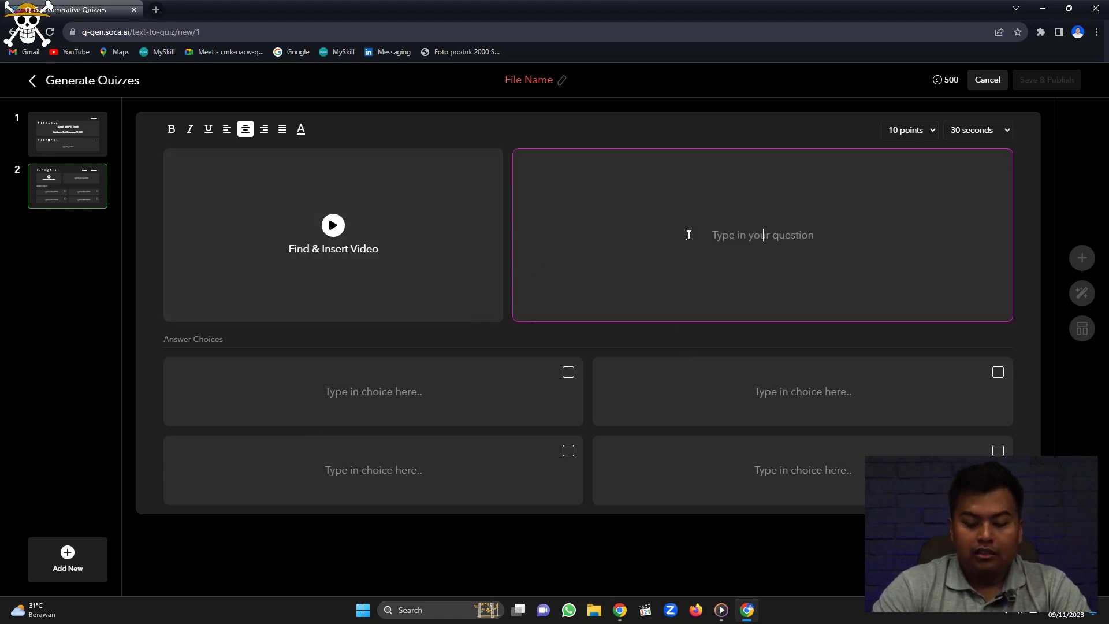
text(Bulan)
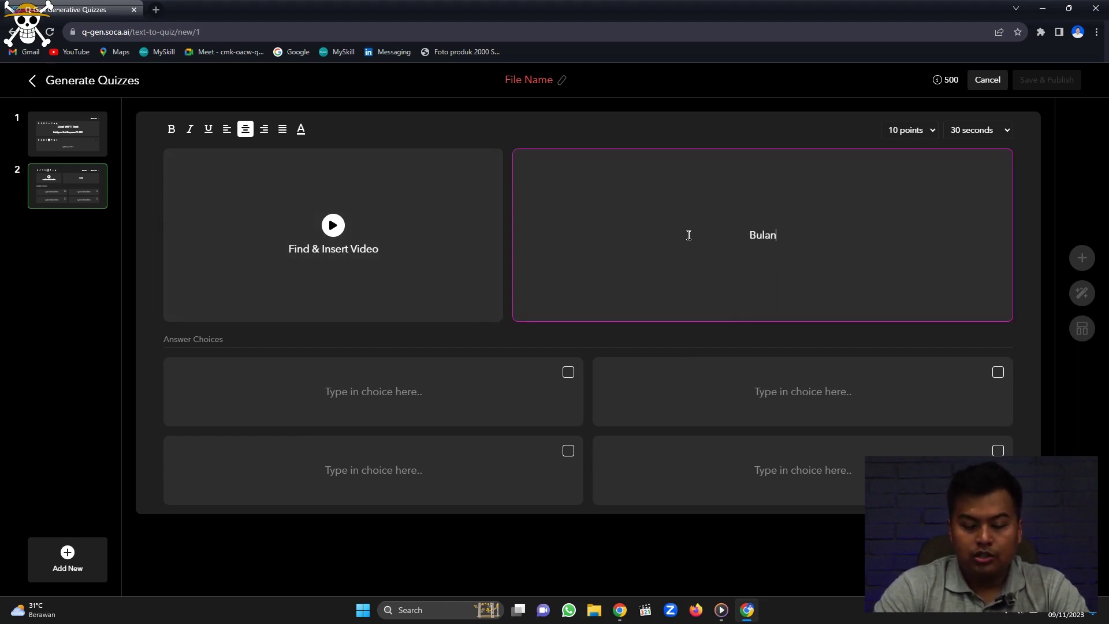
text( apakah kemarin?)
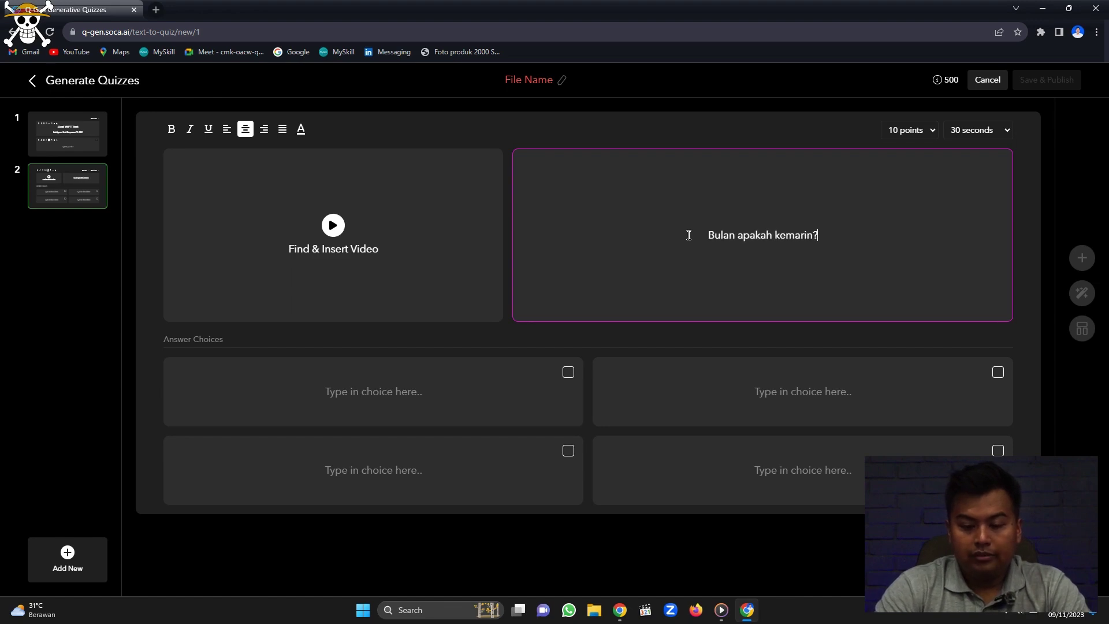
click(407, 383)
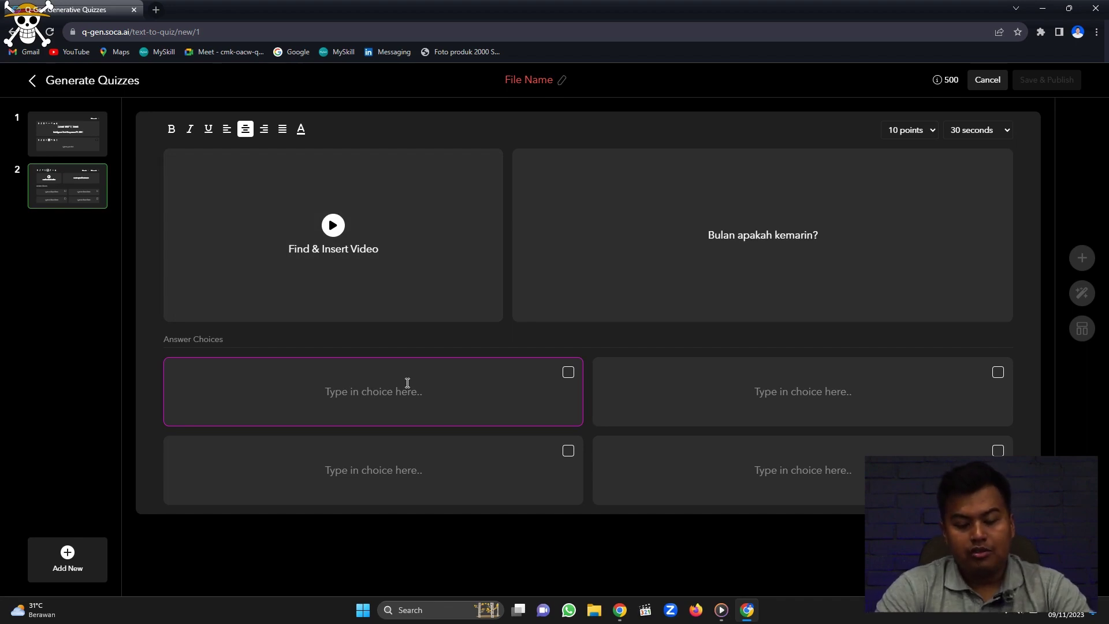
text(Oktober)
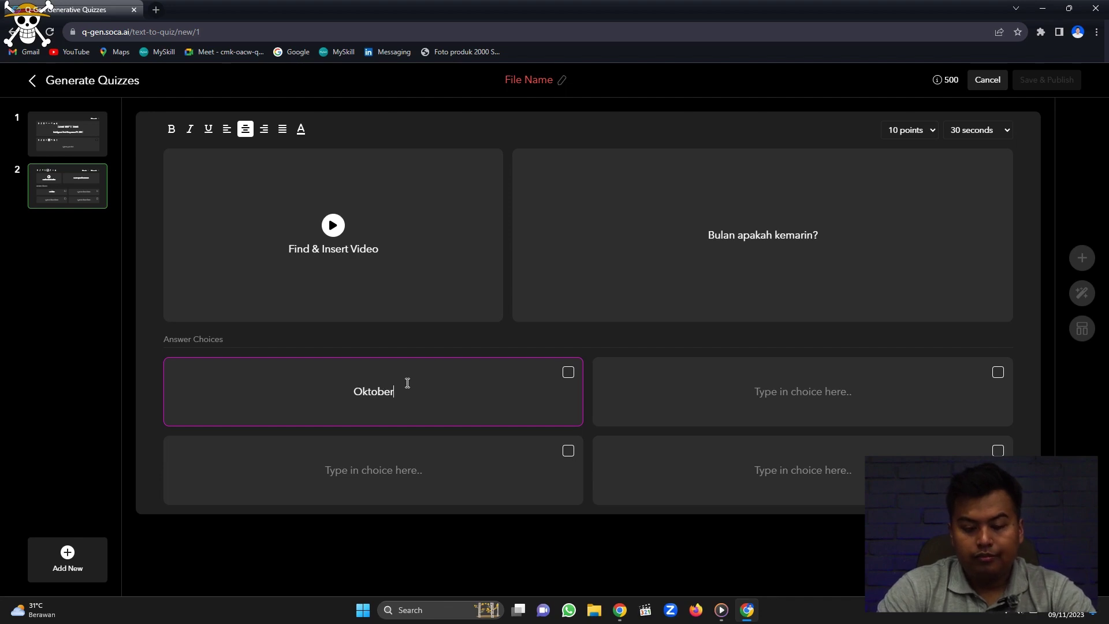
key(Tab)
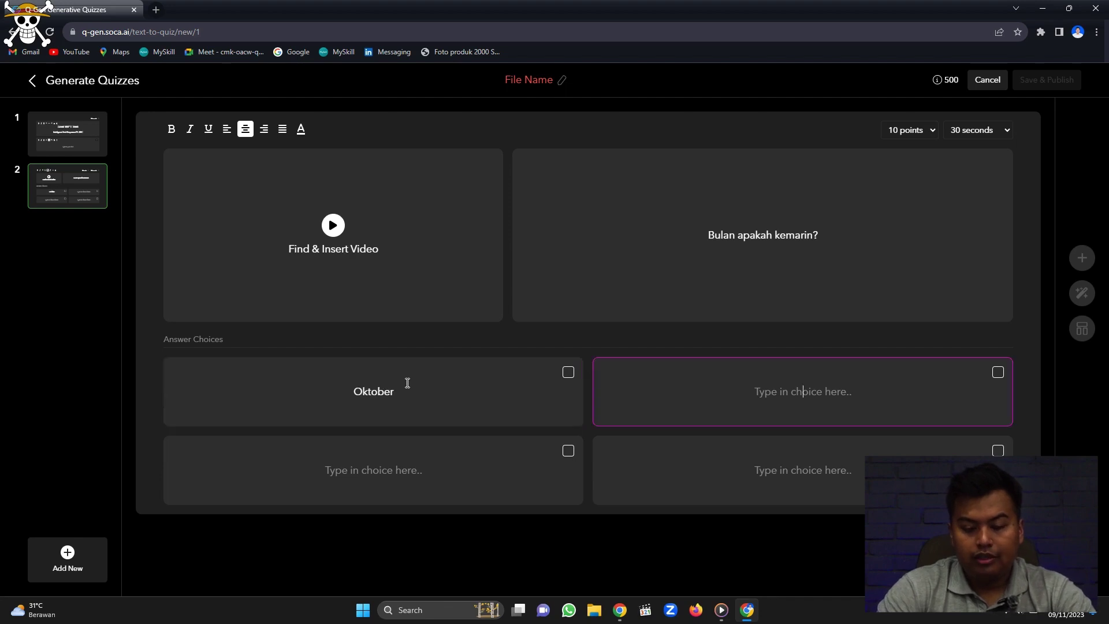
text(November)
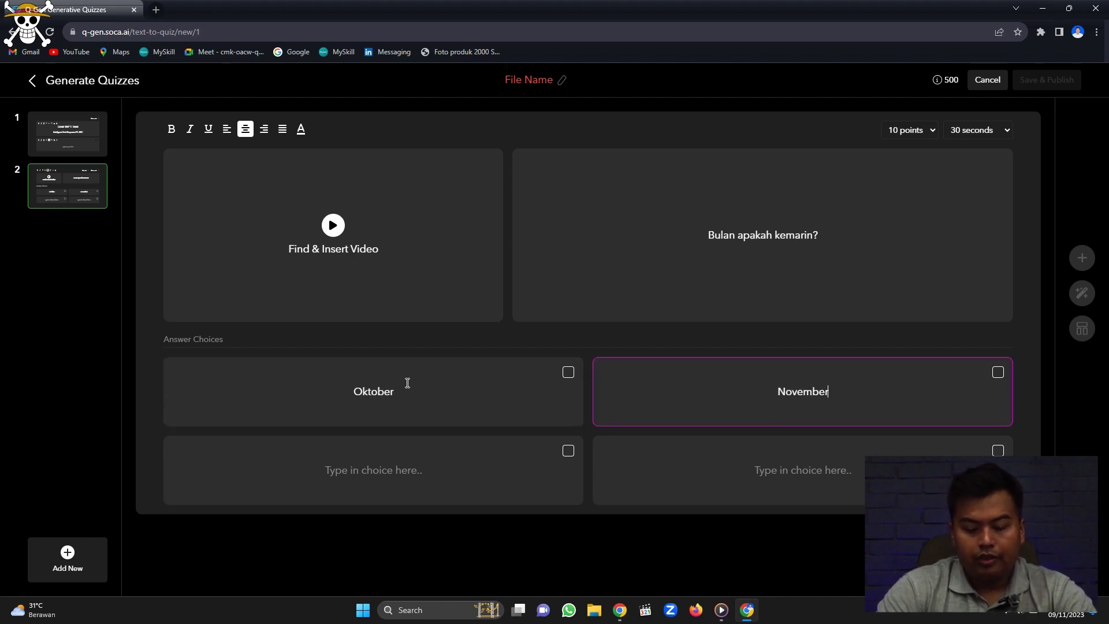
key(Tab)
text(Desember)
key(Tab)
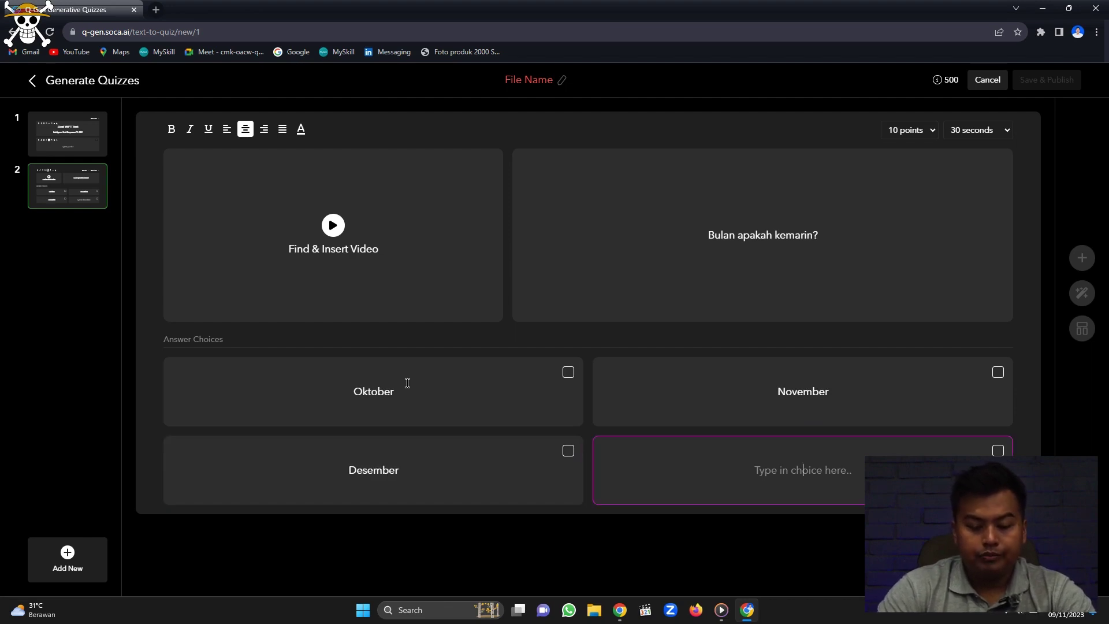
text(Jan)
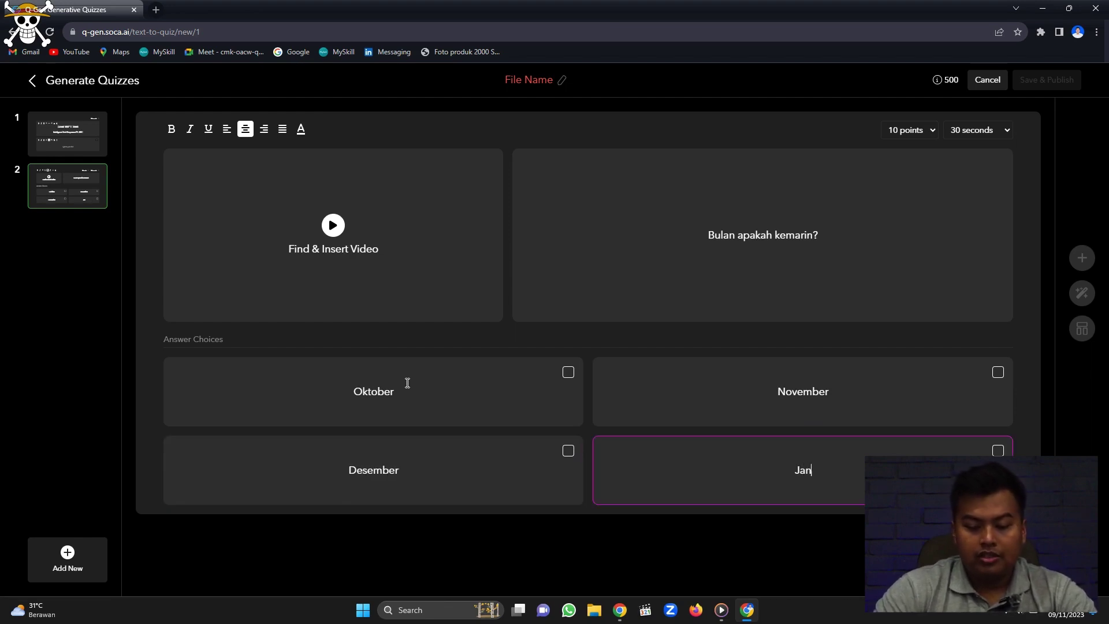
text(uari)
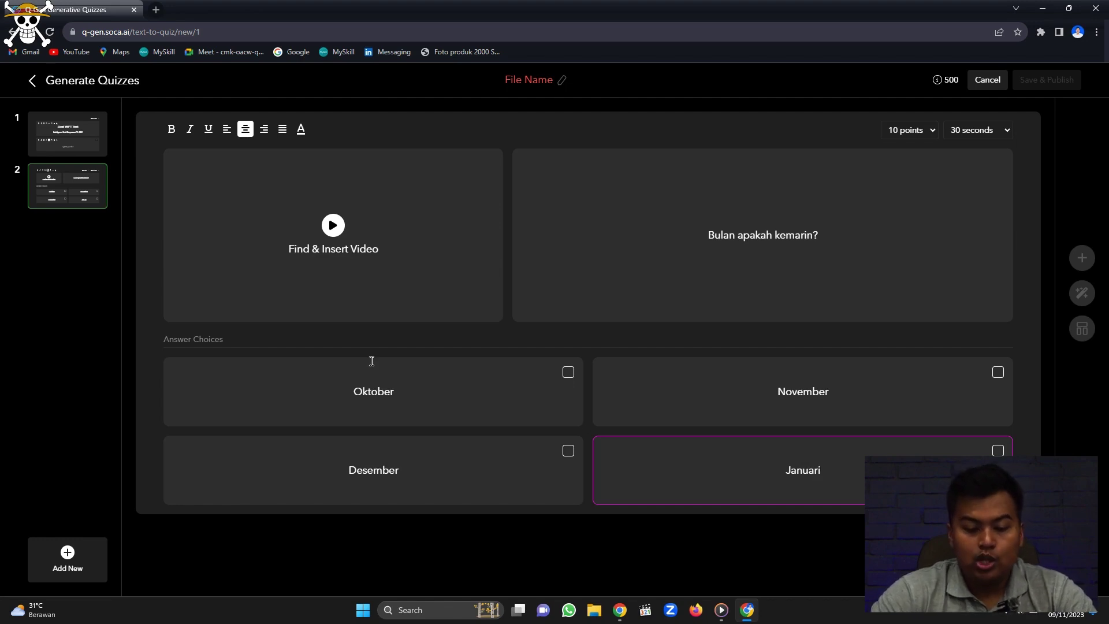
Mark Oktober as the correct answer.
click(573, 381)
click(567, 374)
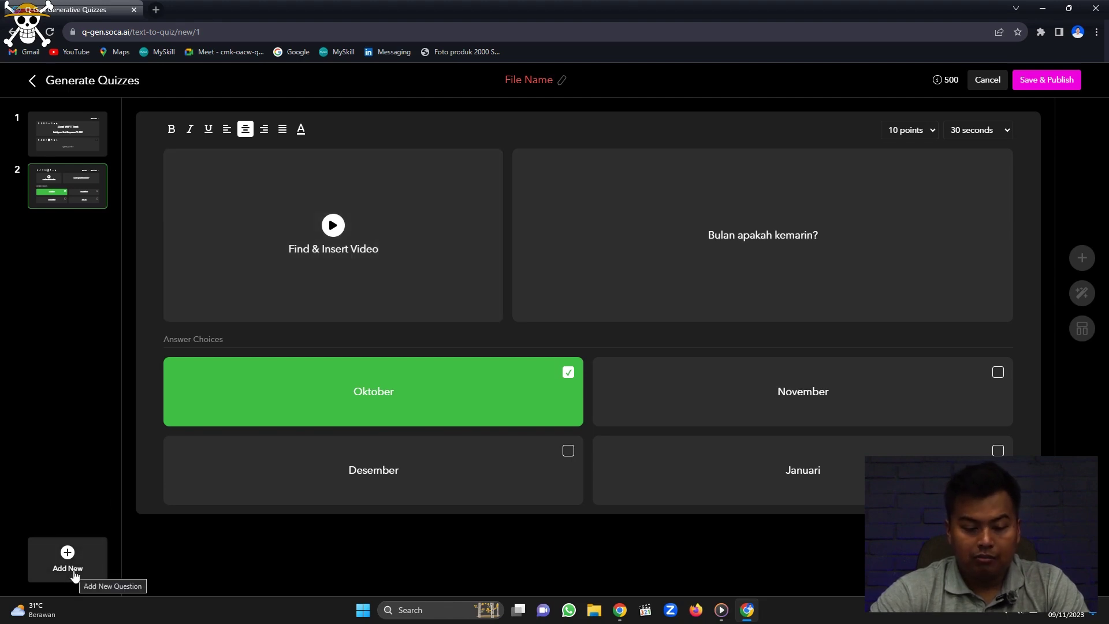
click(75, 574)
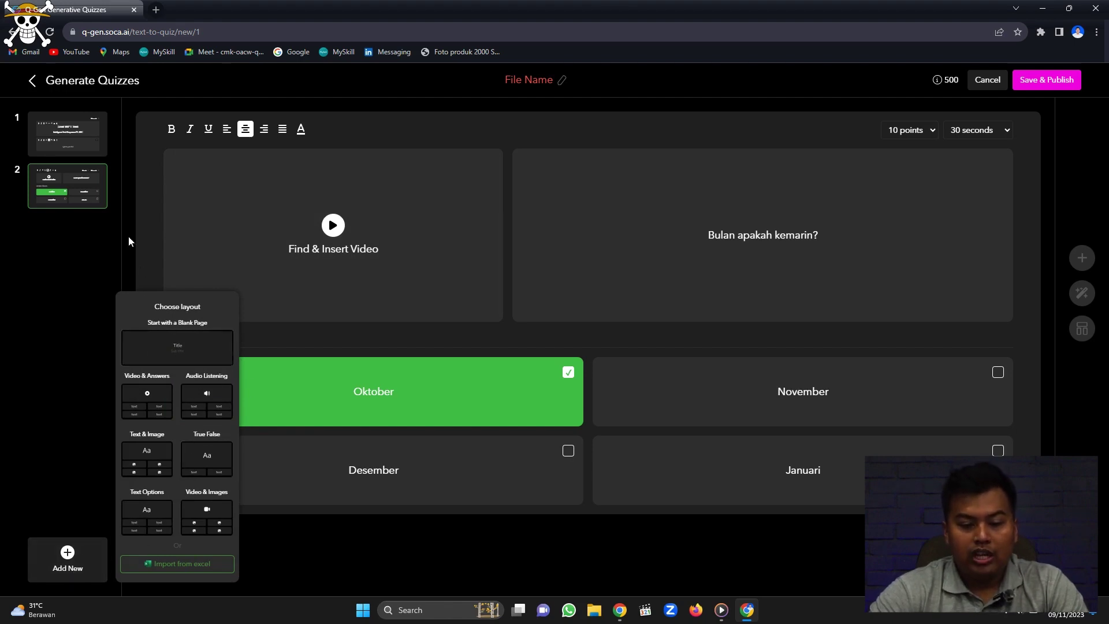
Go back to the month question and dismiss the YouTube video dialog without inserting a video.
mouse_move(81, 160)
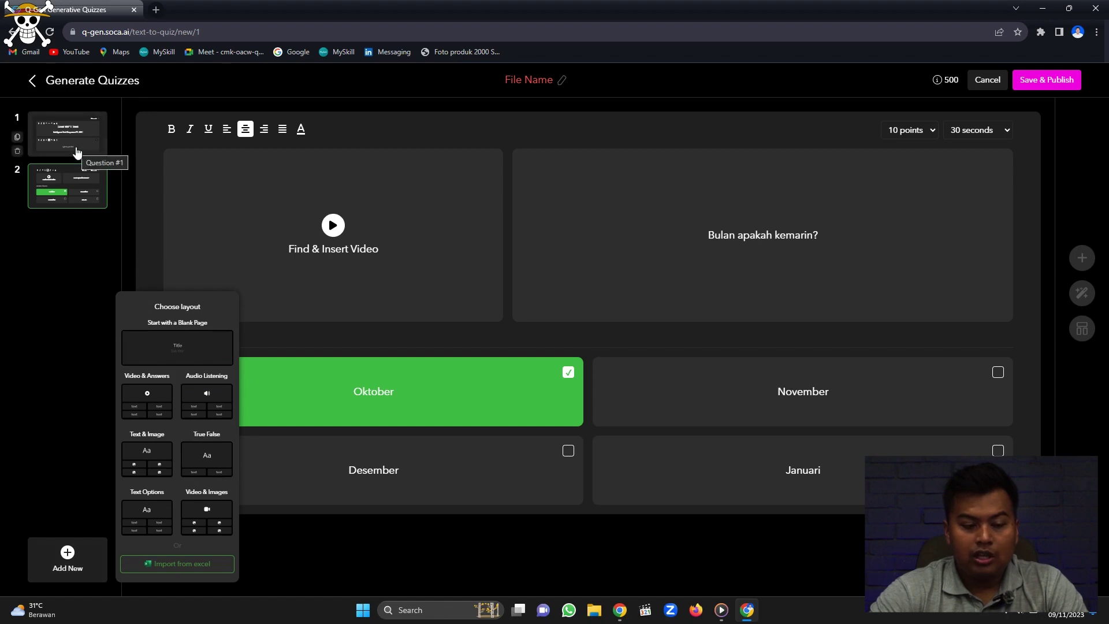
click(77, 152)
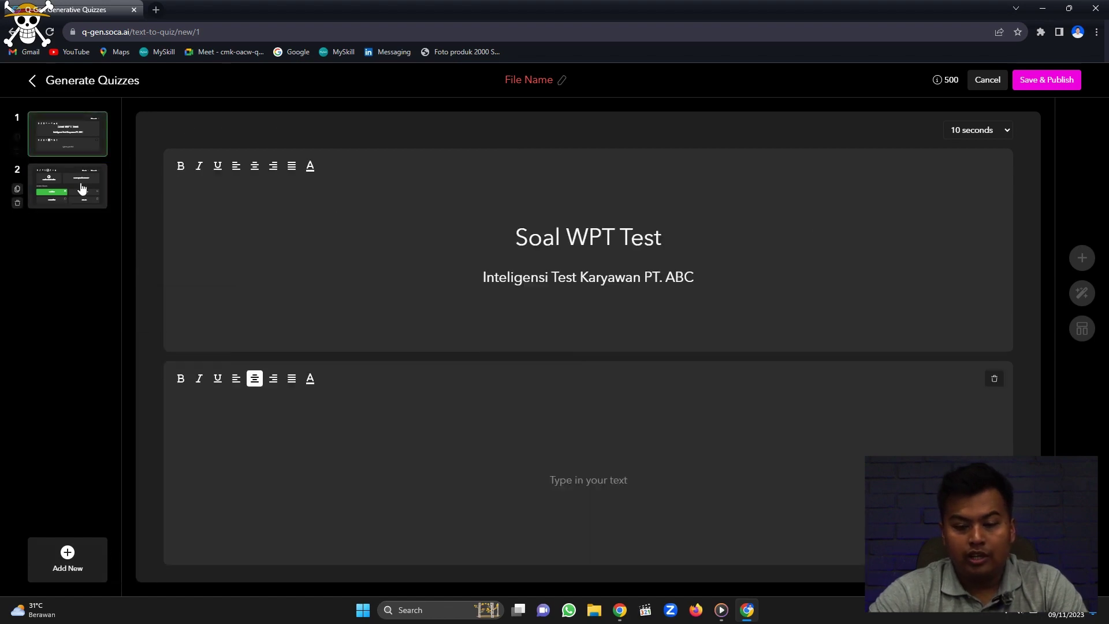
click(80, 189)
click(376, 227)
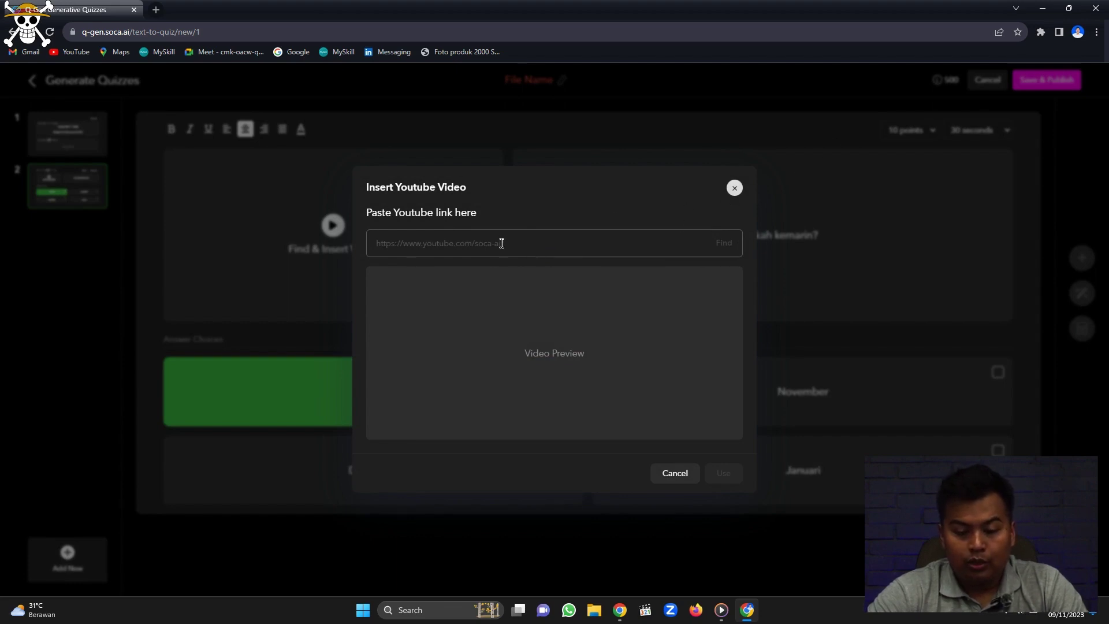
click(734, 190)
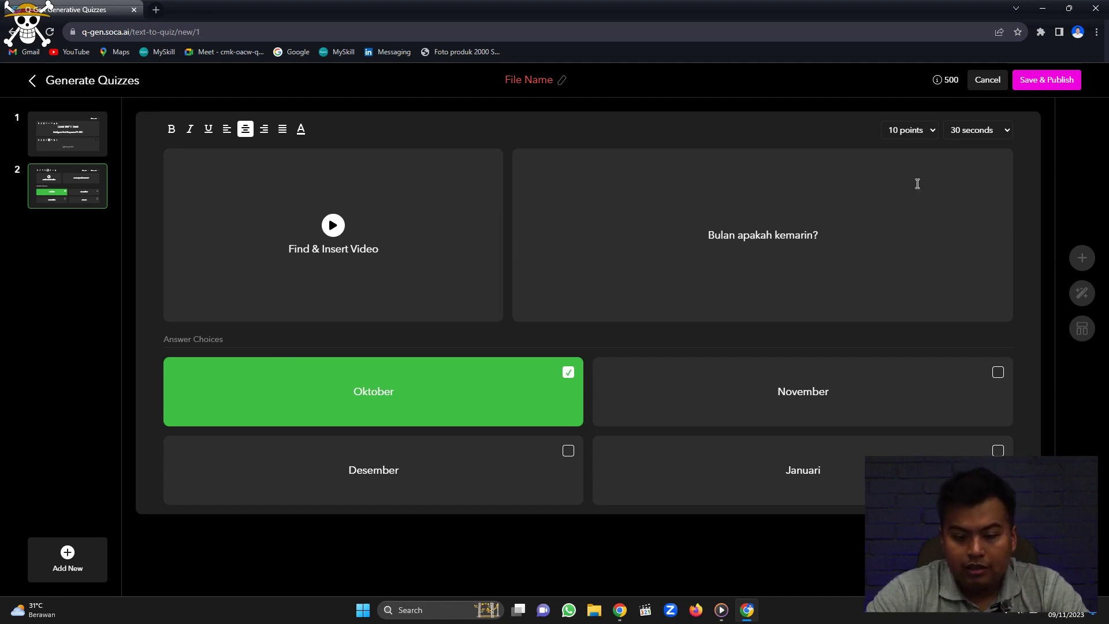
click(1044, 87)
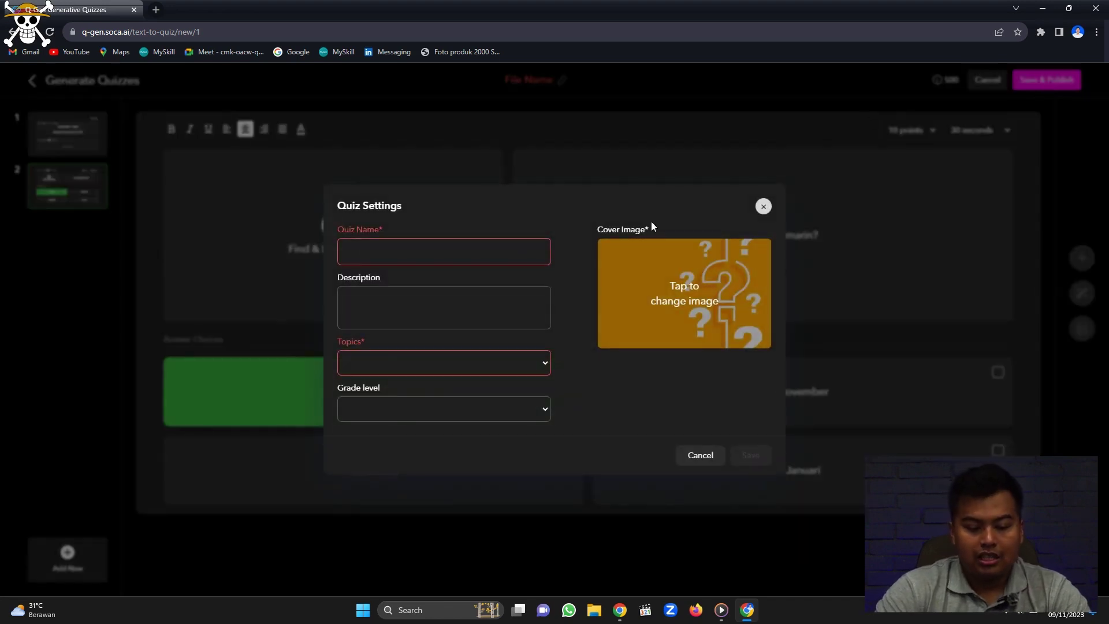
Save settings: name WPT Test, description 'Inteligensi test', Science topic, General grade, Basic sub level.
text(WPT Test)
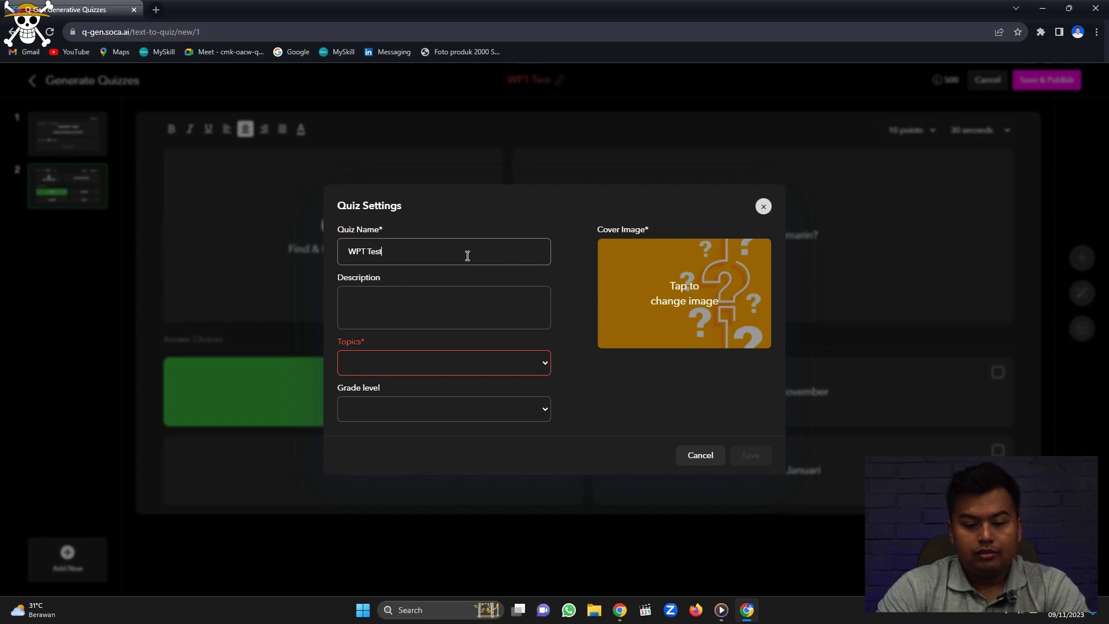
key(Tab)
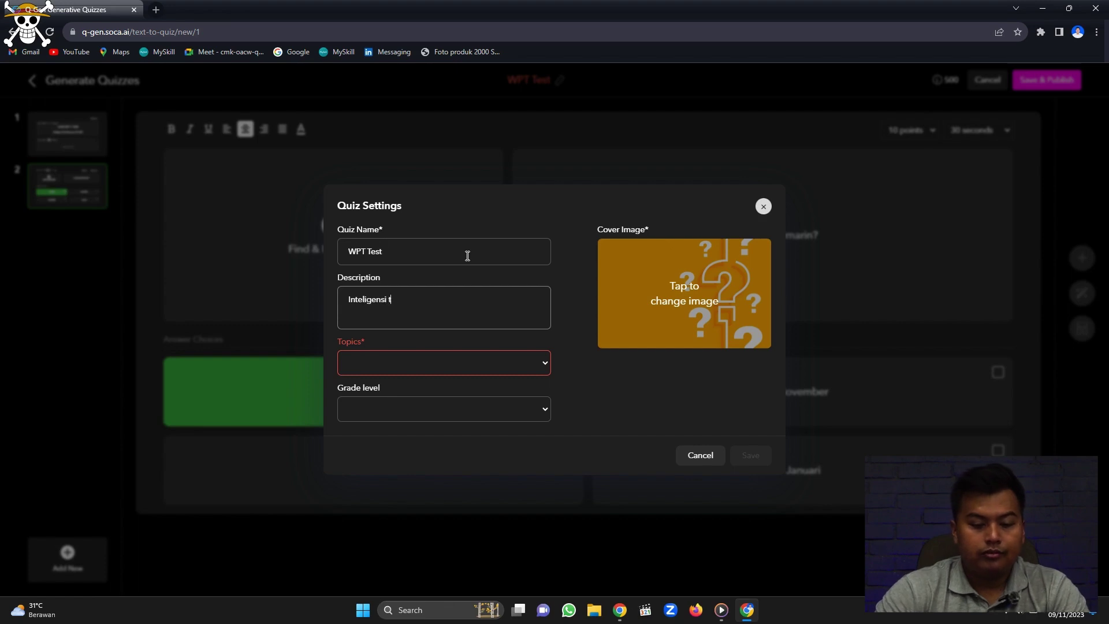
click(507, 368)
click(407, 382)
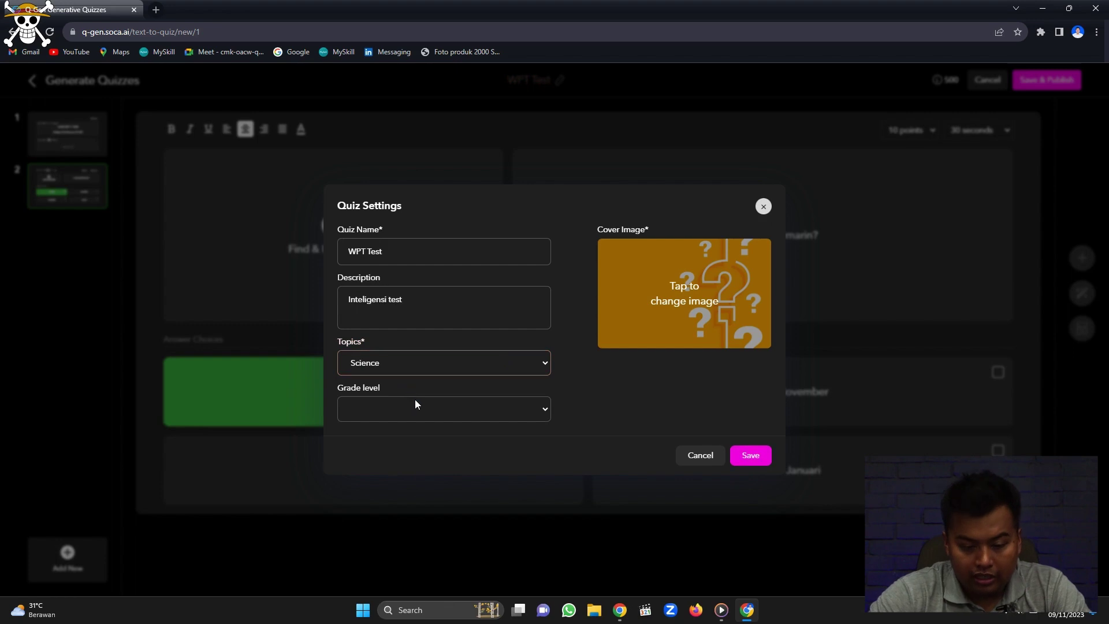
click(414, 402)
click(386, 466)
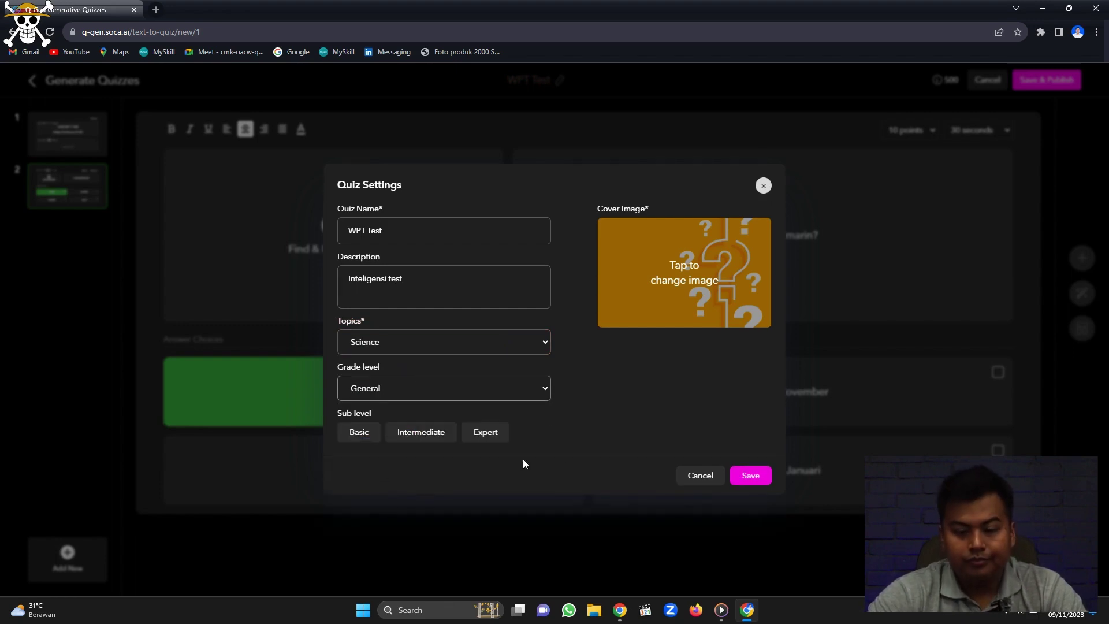
click(364, 433)
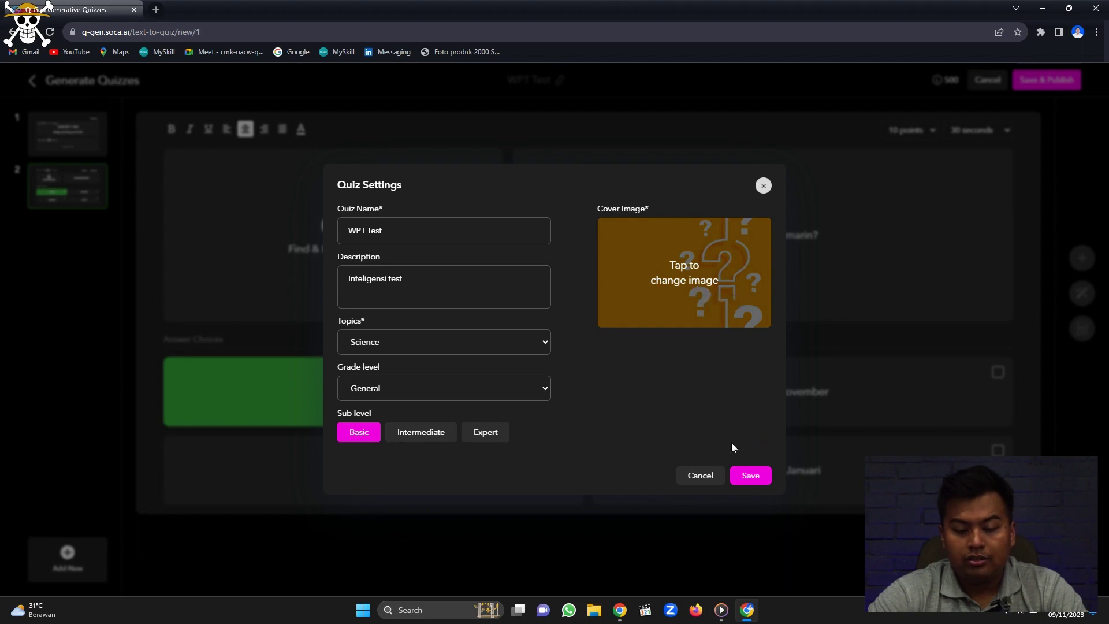
click(749, 475)
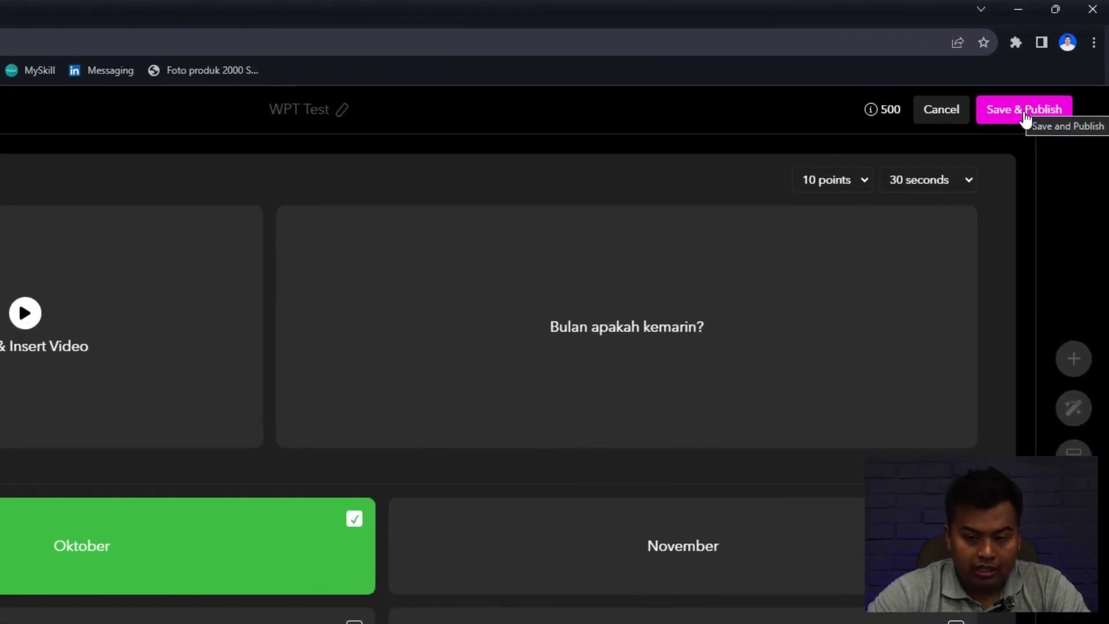
click(1024, 115)
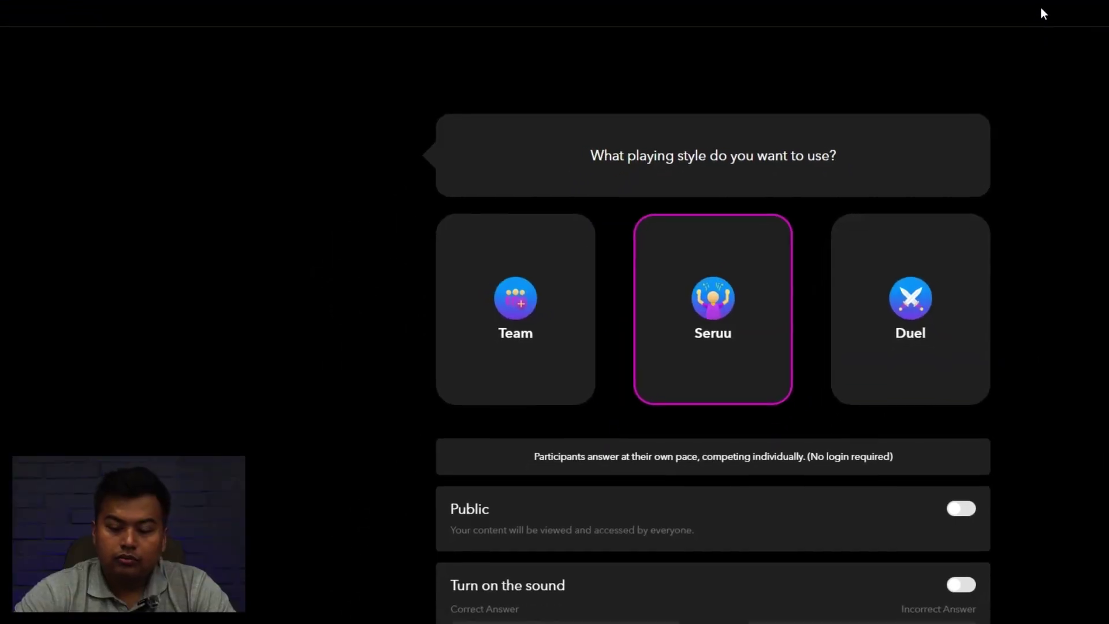
Compare the Team and Duel styles, keep Seruu, and make the quiz public with sound on.
scroll(812, 425, down, 3)
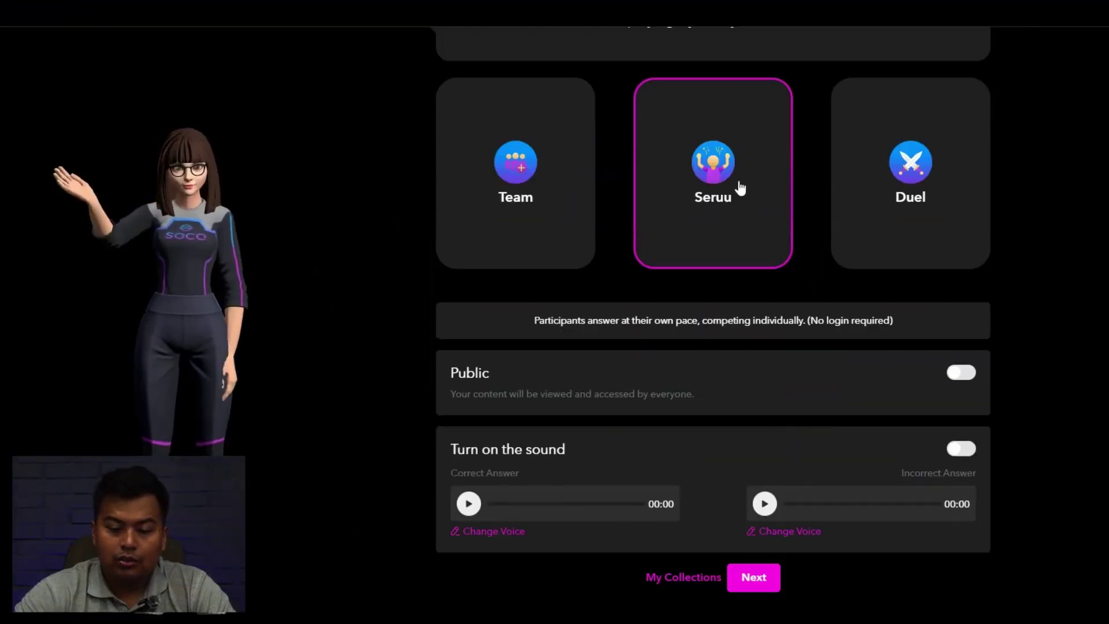
click(503, 179)
click(904, 194)
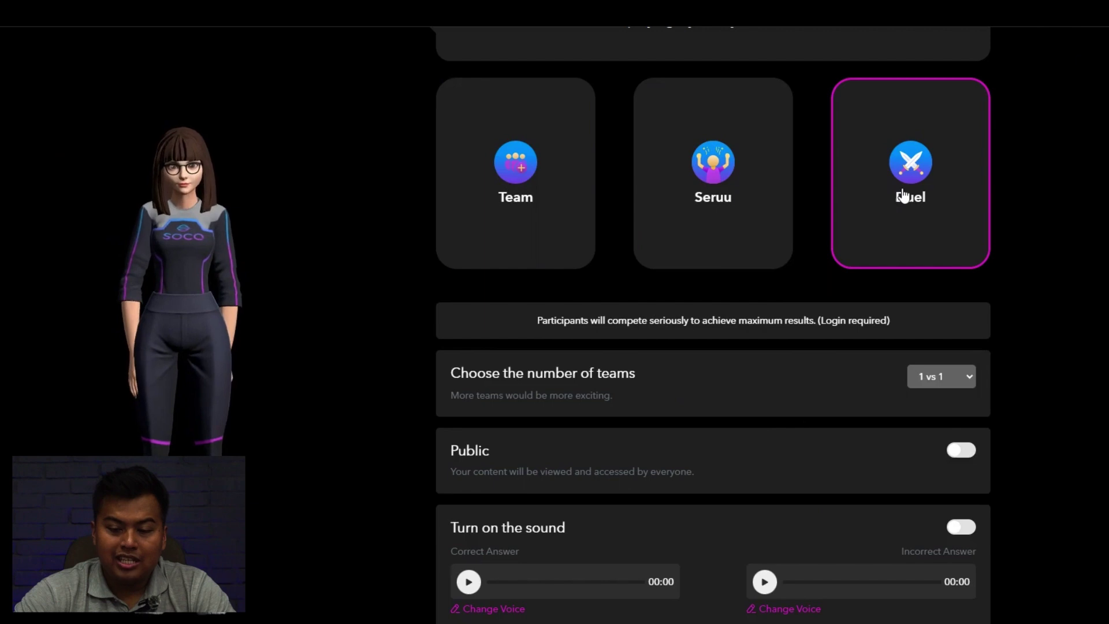
click(725, 193)
scroll(750, 275, up, 3)
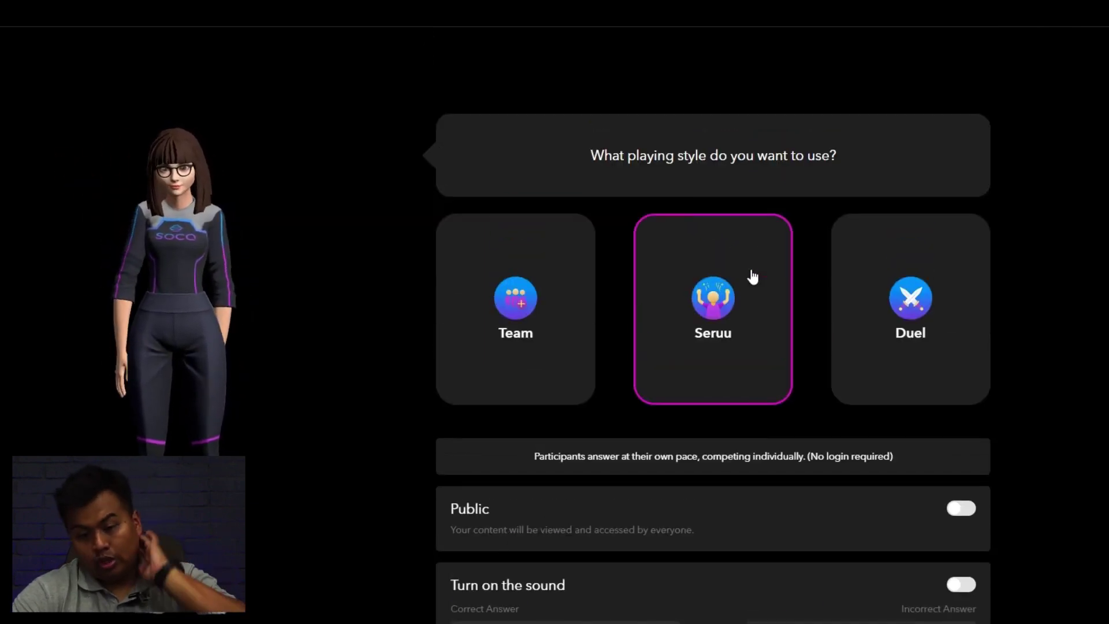
scroll(750, 275, down, 2)
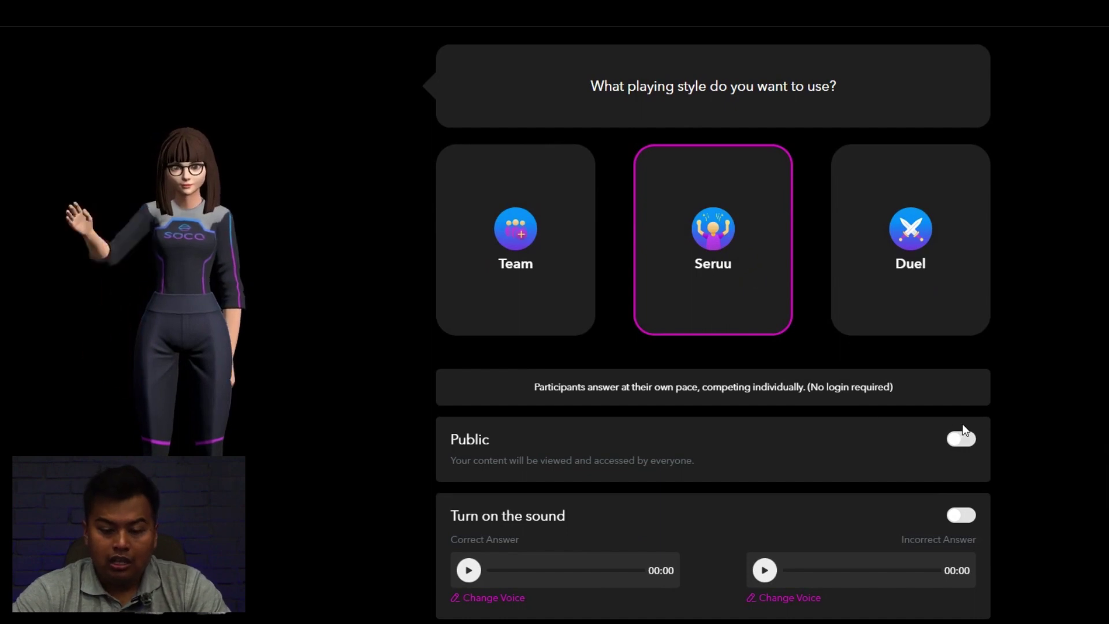
click(969, 444)
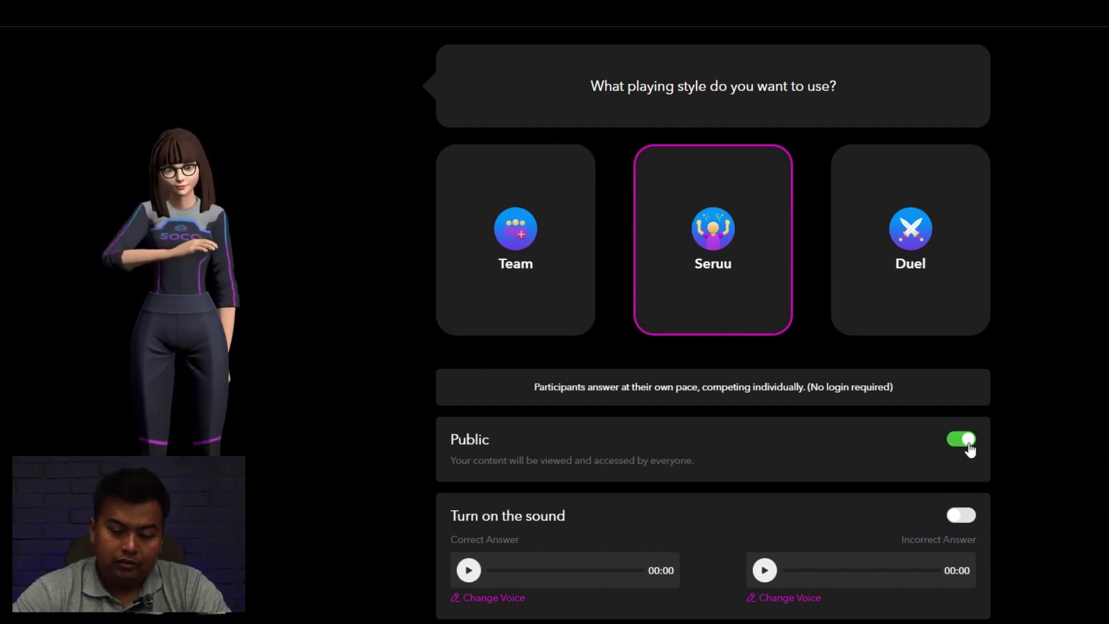
scroll(971, 449, down, 2)
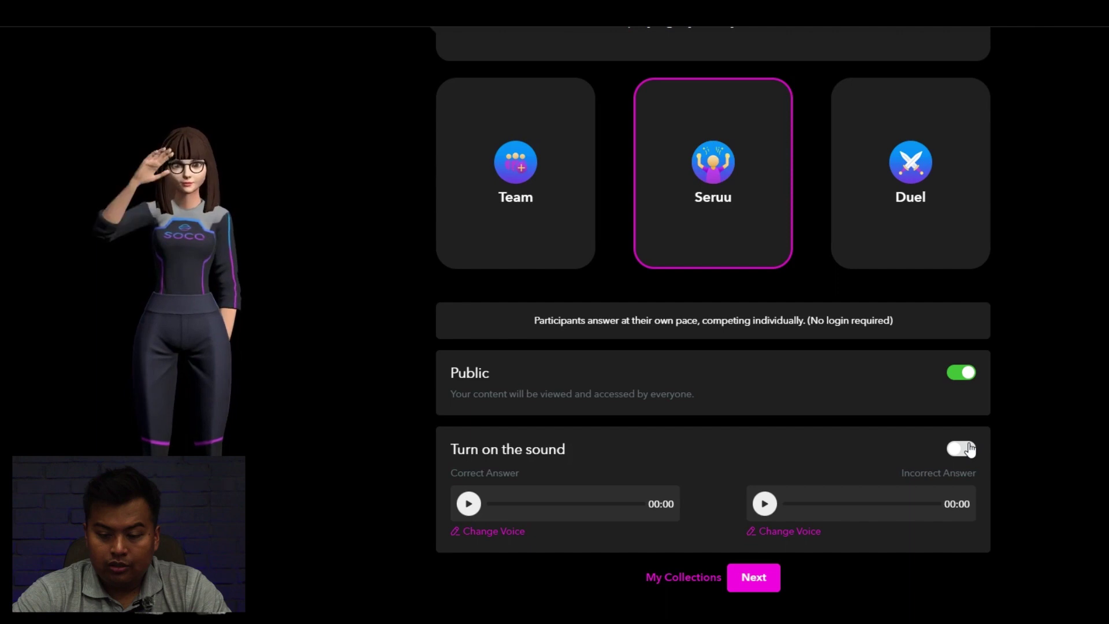
click(961, 449)
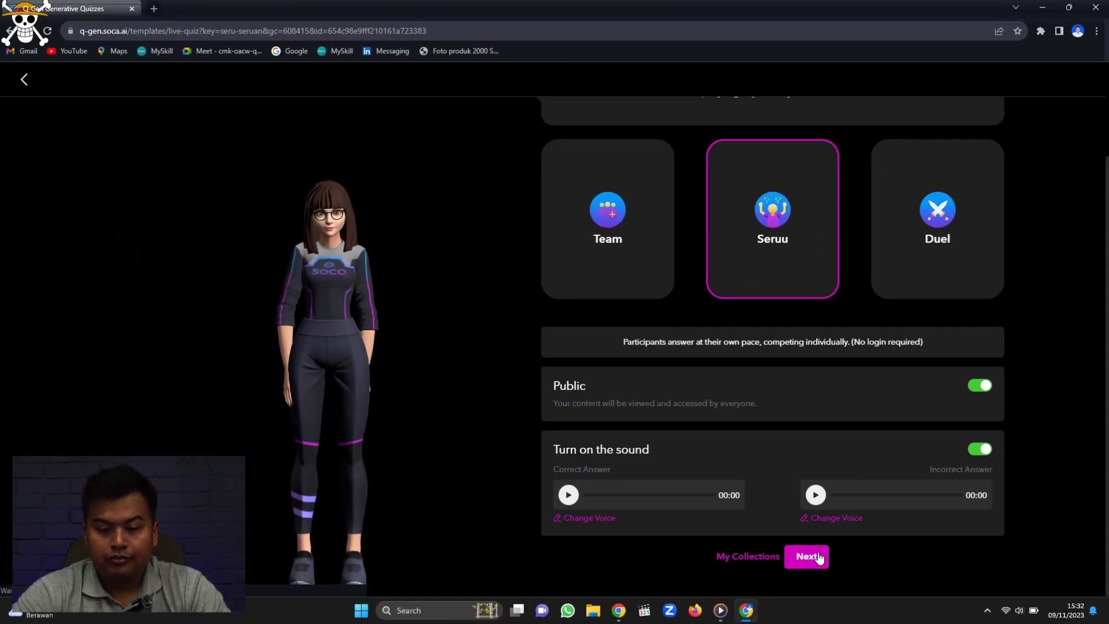
click(819, 556)
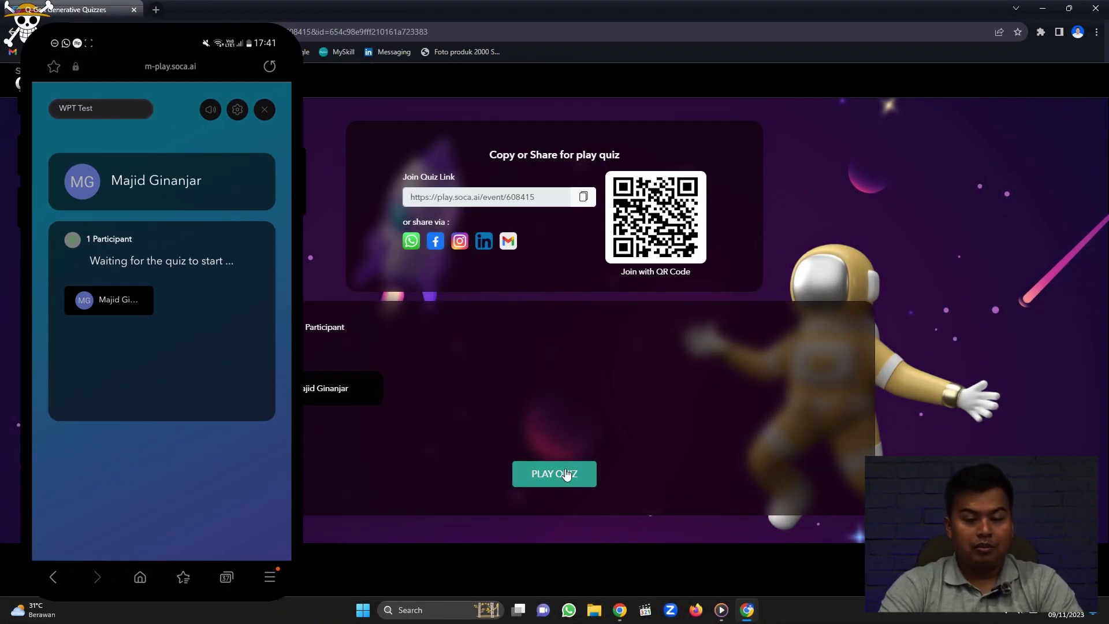
Start the live quiz for the joined participant.
click(566, 474)
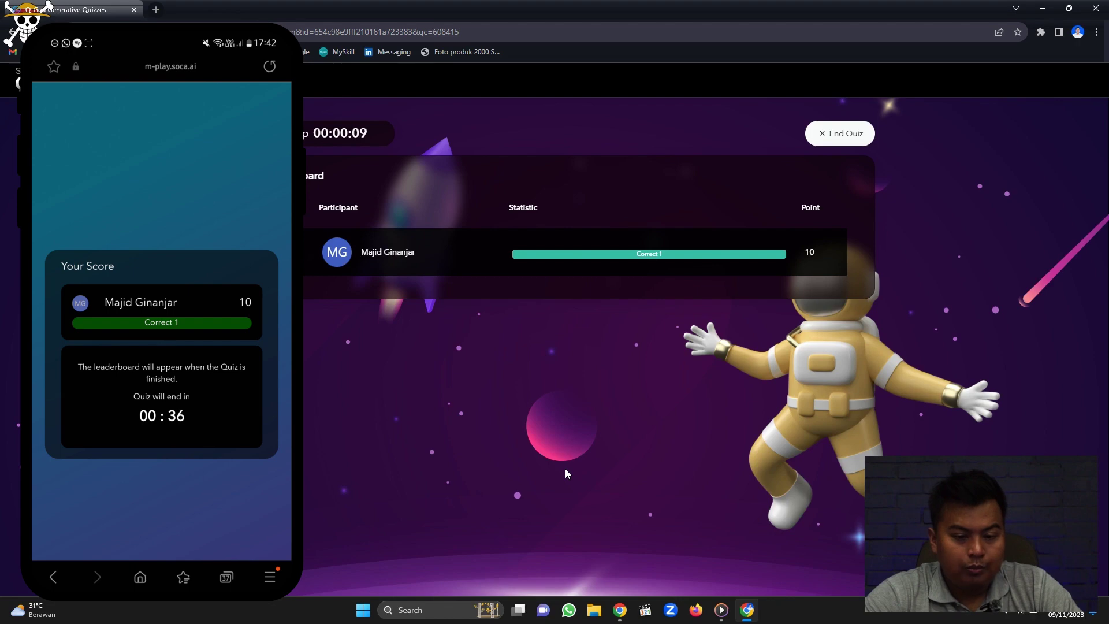
End the quiz, open the latest WPT Test report and export it to Excel.
click(847, 139)
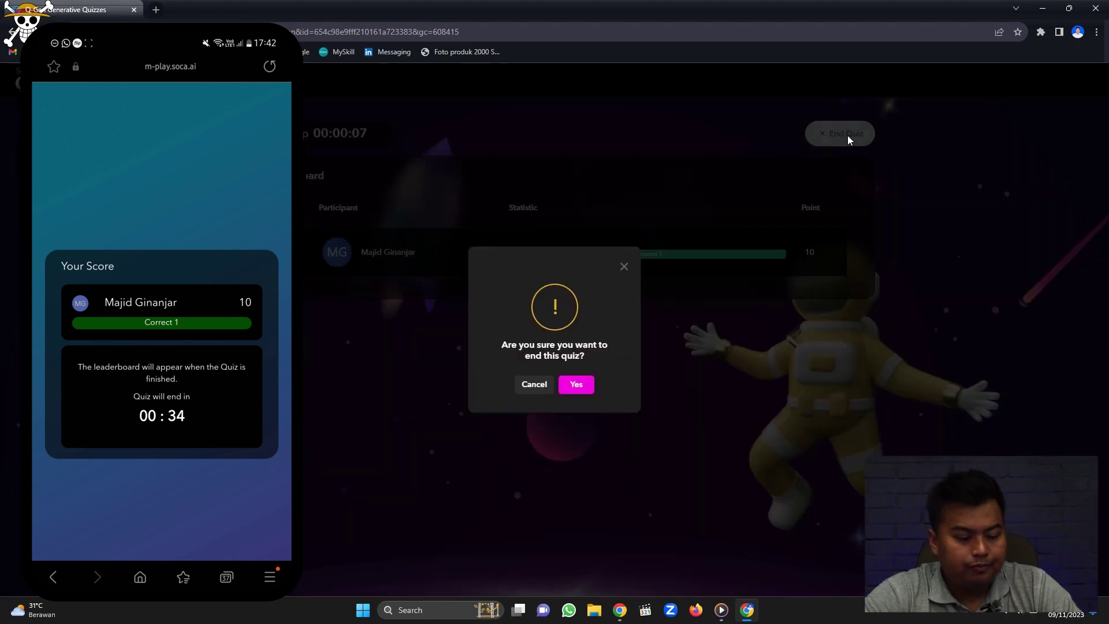
click(577, 387)
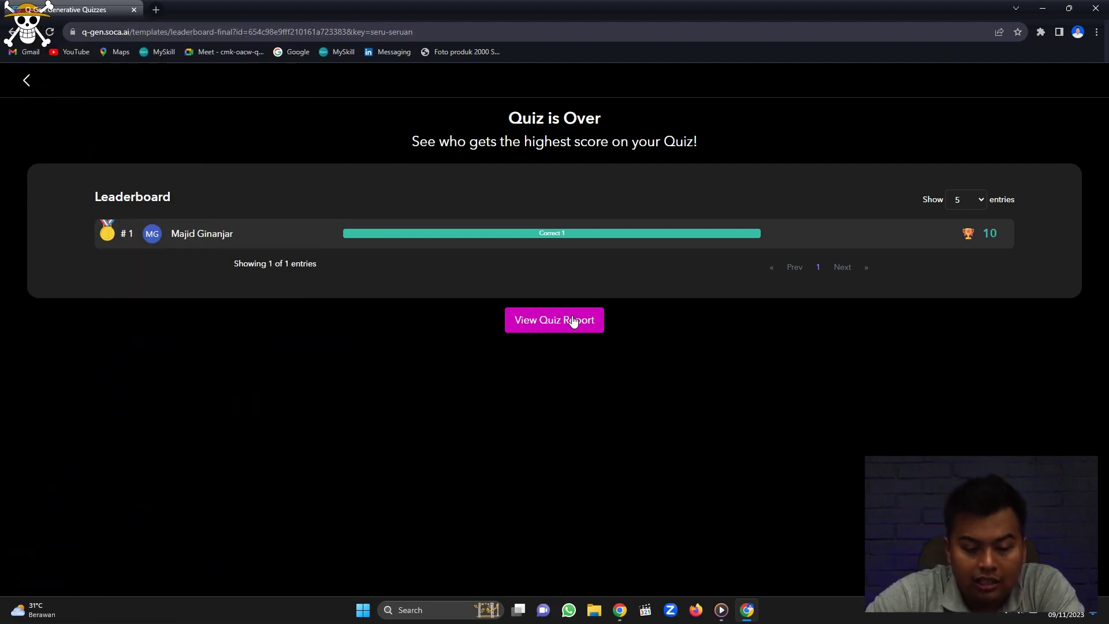
click(572, 322)
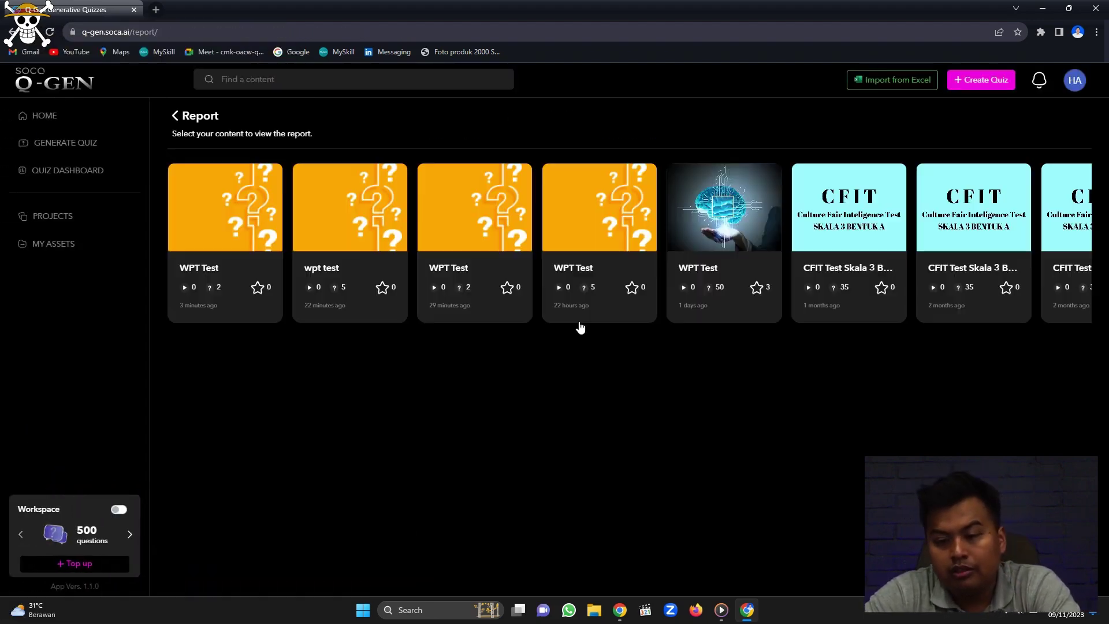
click(220, 226)
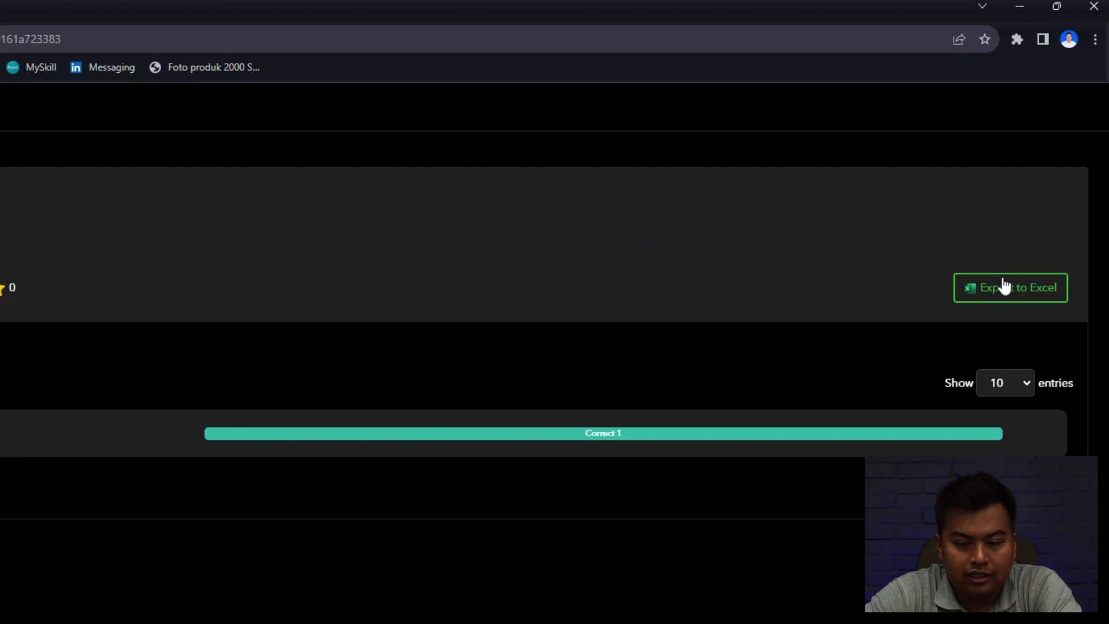
click(1004, 286)
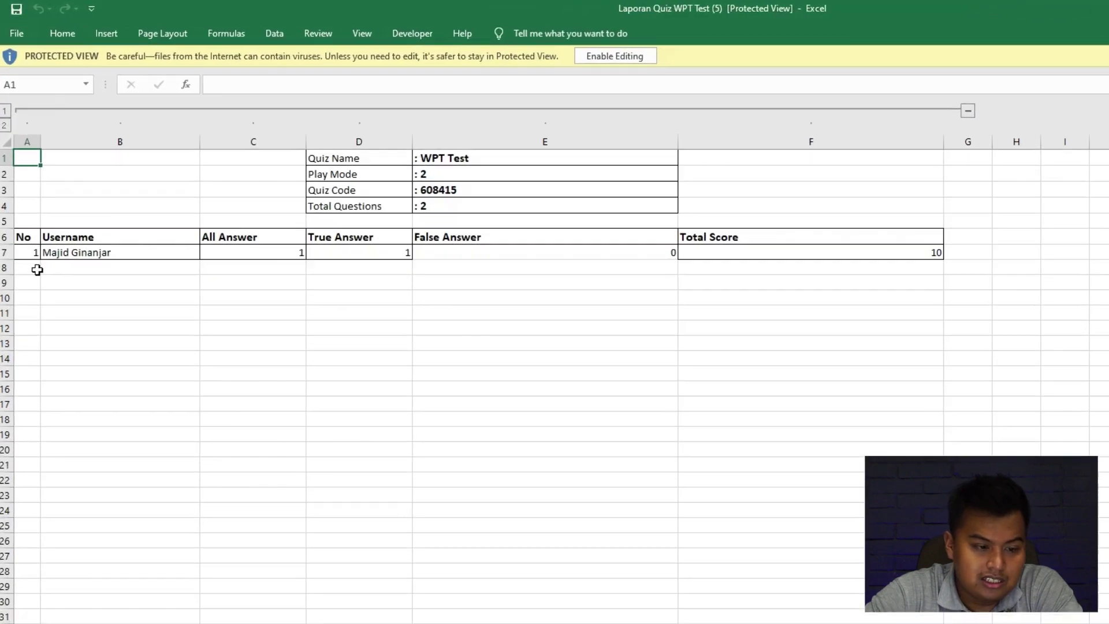
Check the participant's username, answer counts and total score of 10 in row 7, then close Excel.
click(154, 250)
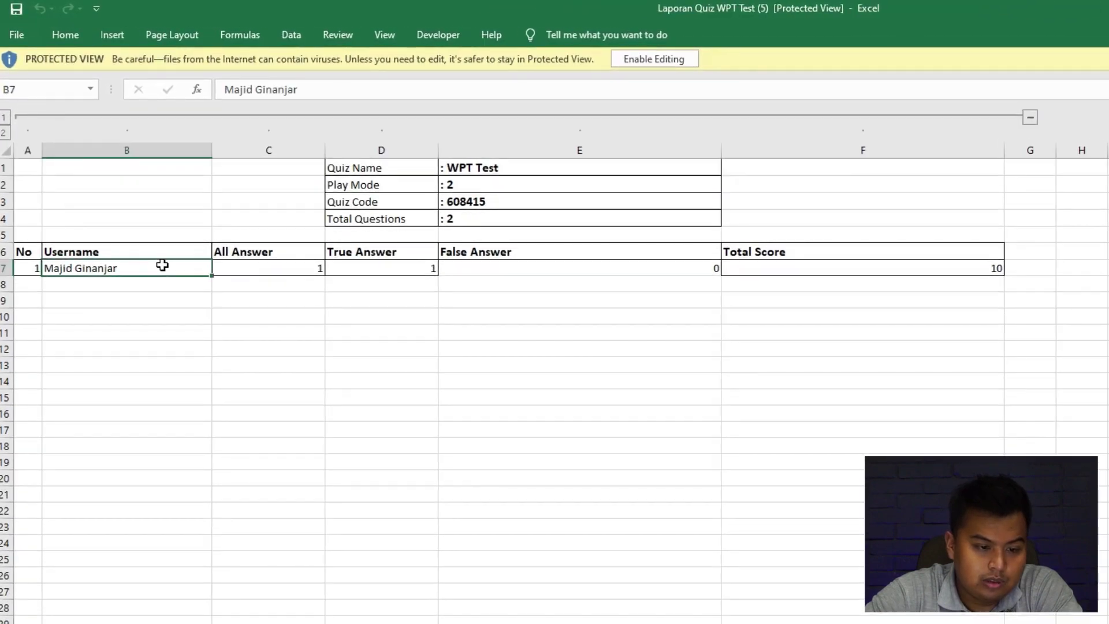
click(275, 250)
click(382, 251)
click(847, 264)
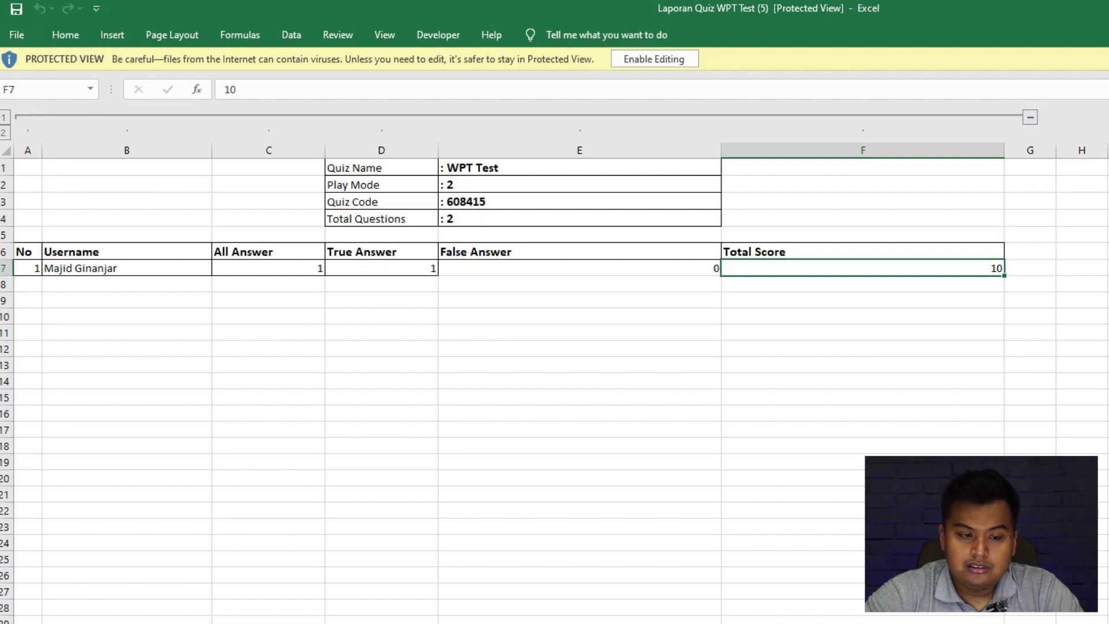
click(1028, 251)
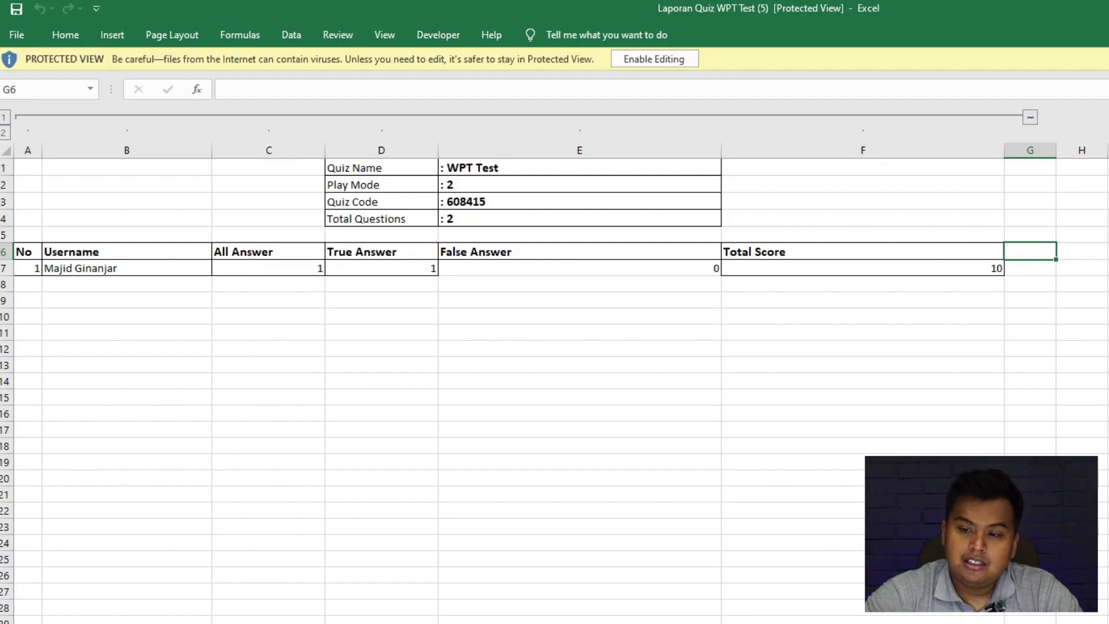
key(alt+F4)
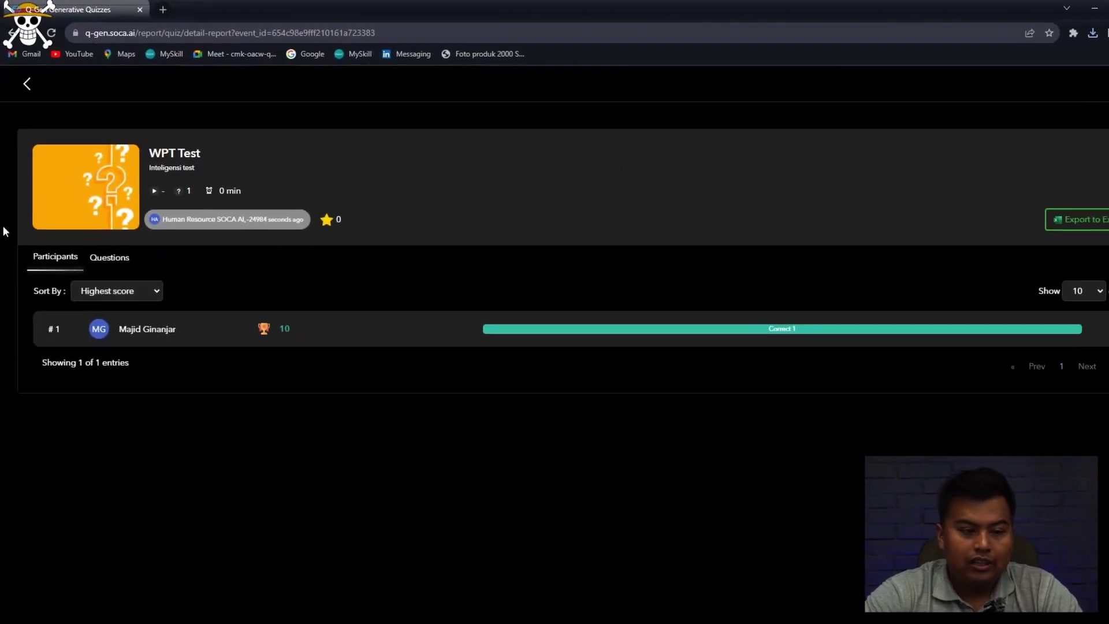
Return to Home, open Import from Excel and download the QuestionsUpload question template.
click(25, 84)
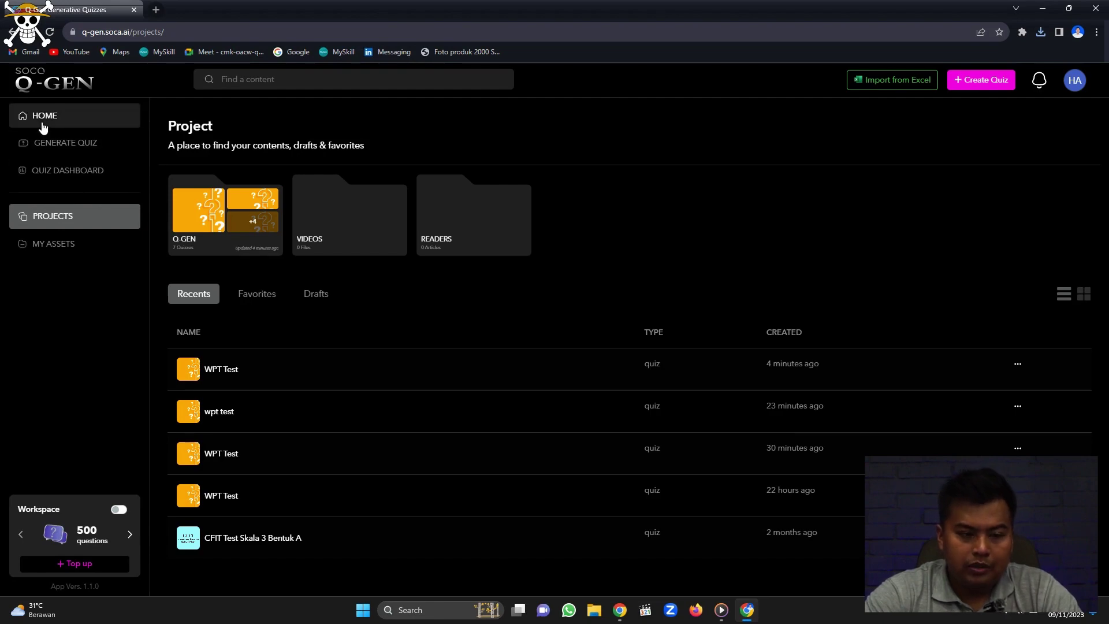
click(43, 128)
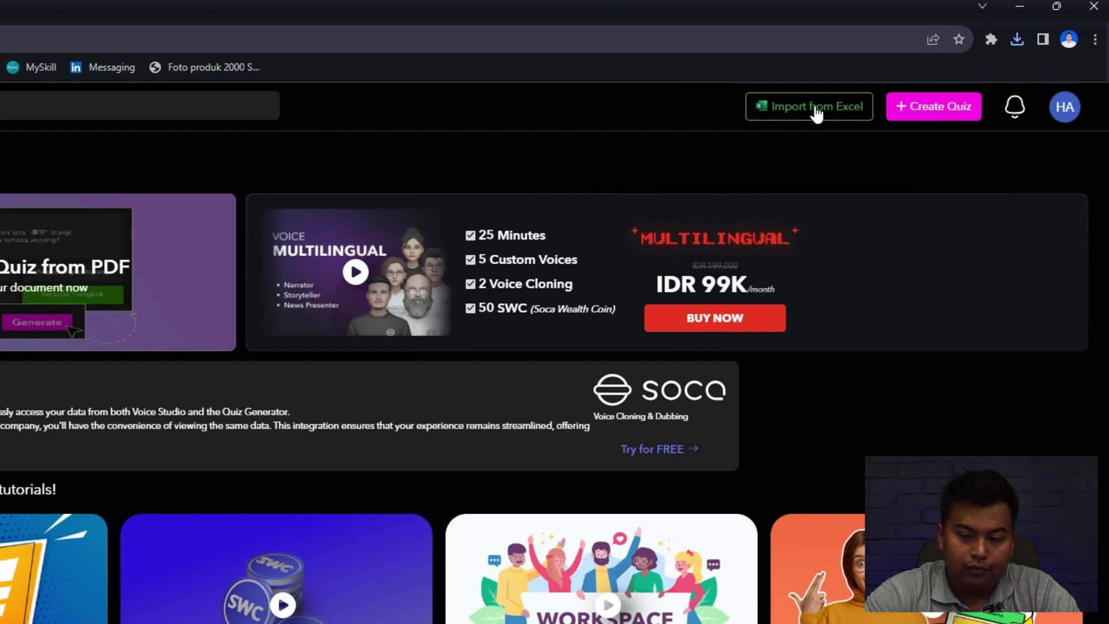
click(816, 110)
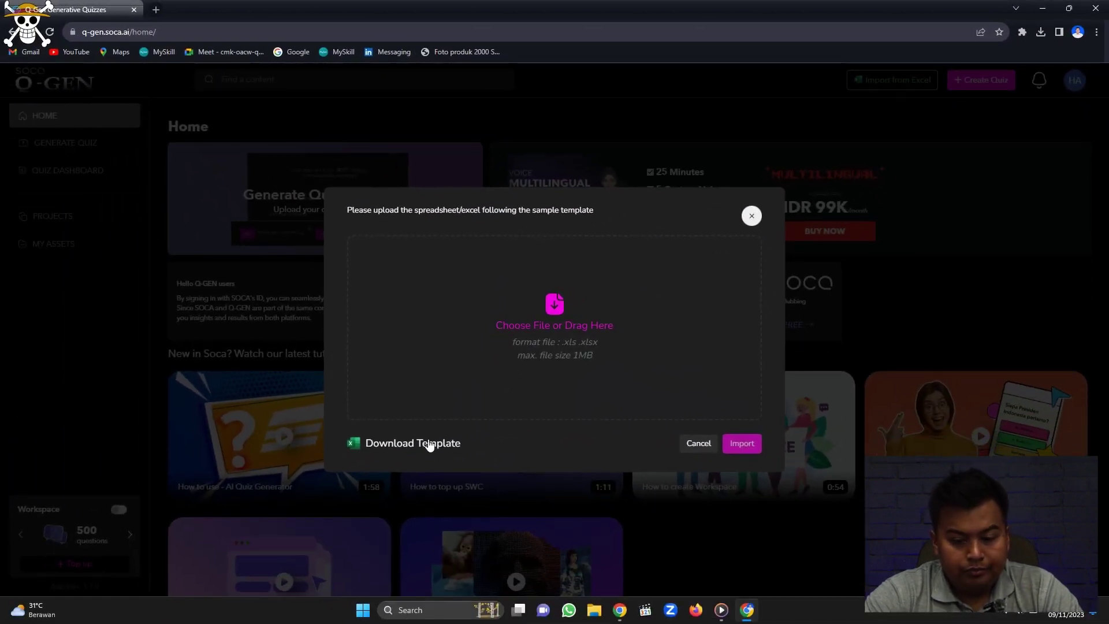
click(430, 446)
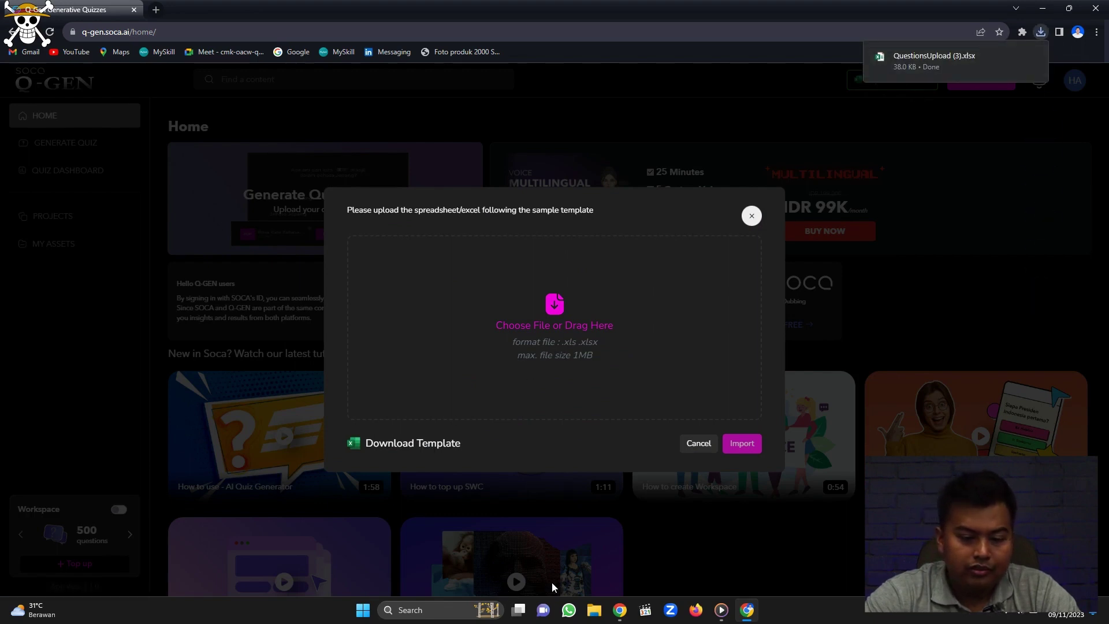
Open the QuestionsUpload (1) spreadsheet from the Downloads\Download folder in Excel.
click(595, 616)
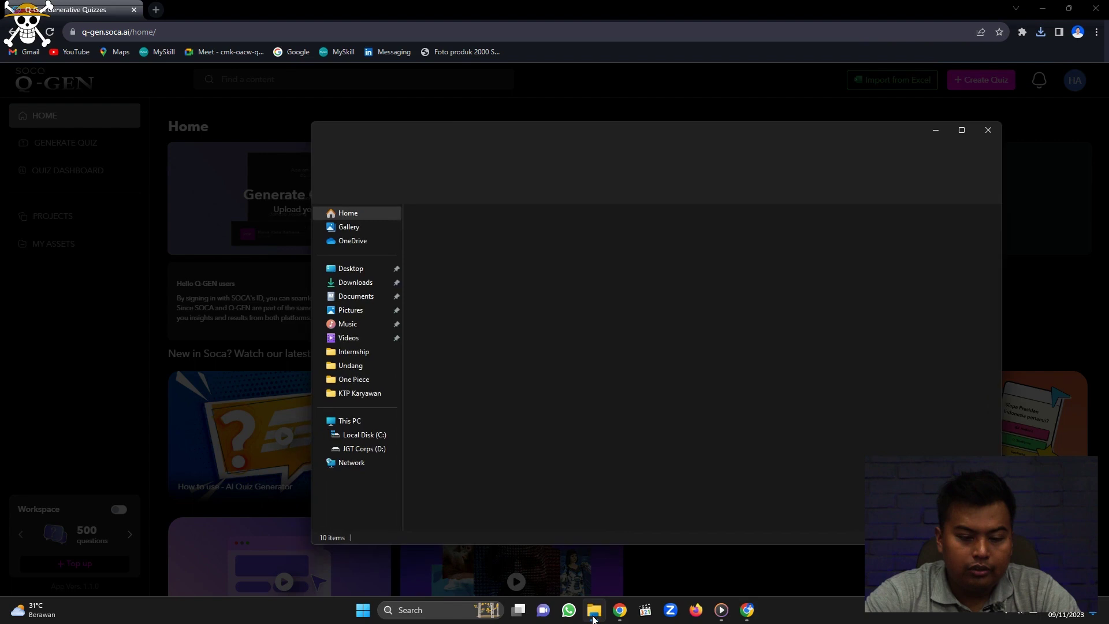
click(370, 286)
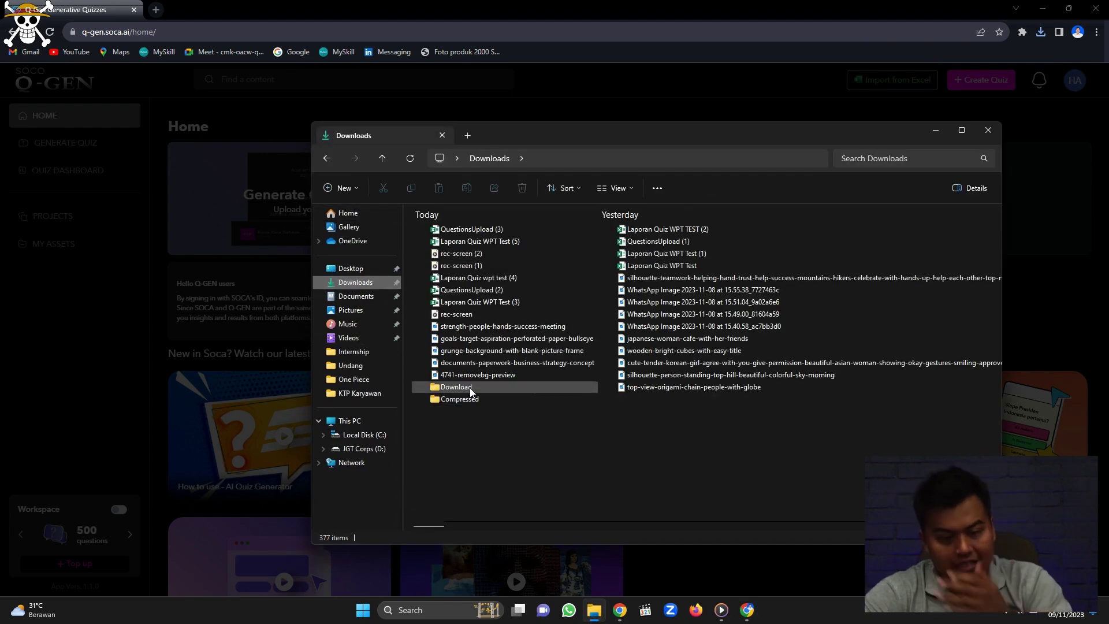
click(469, 387)
double_click(469, 386)
double_click(458, 243)
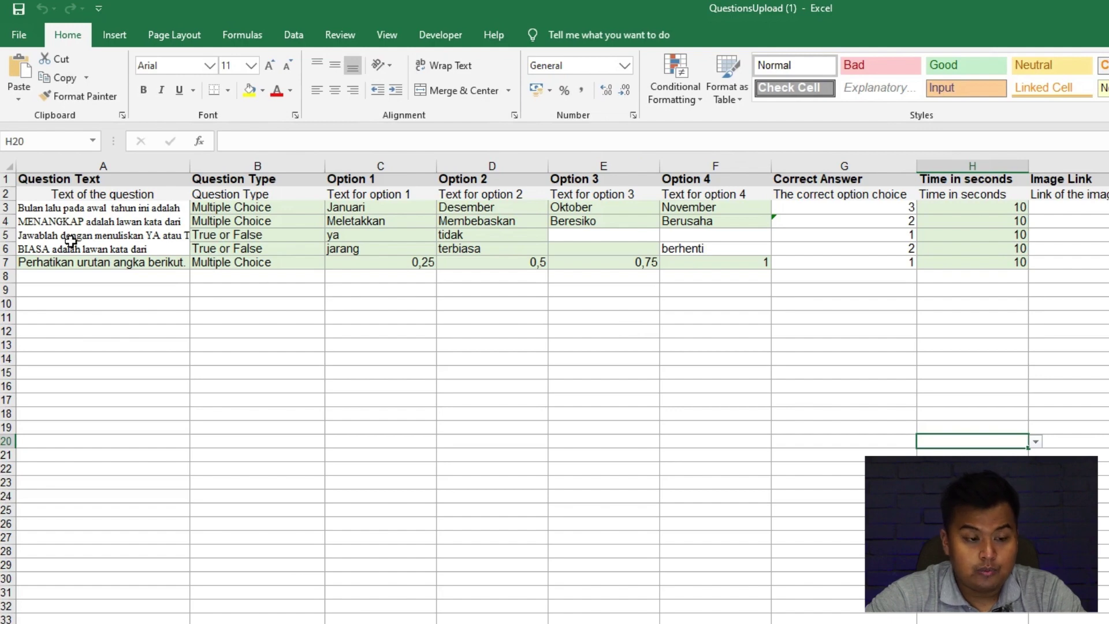
Widen column A so questions show in full and review the headings through Image Link.
drag(189, 167, 353, 166)
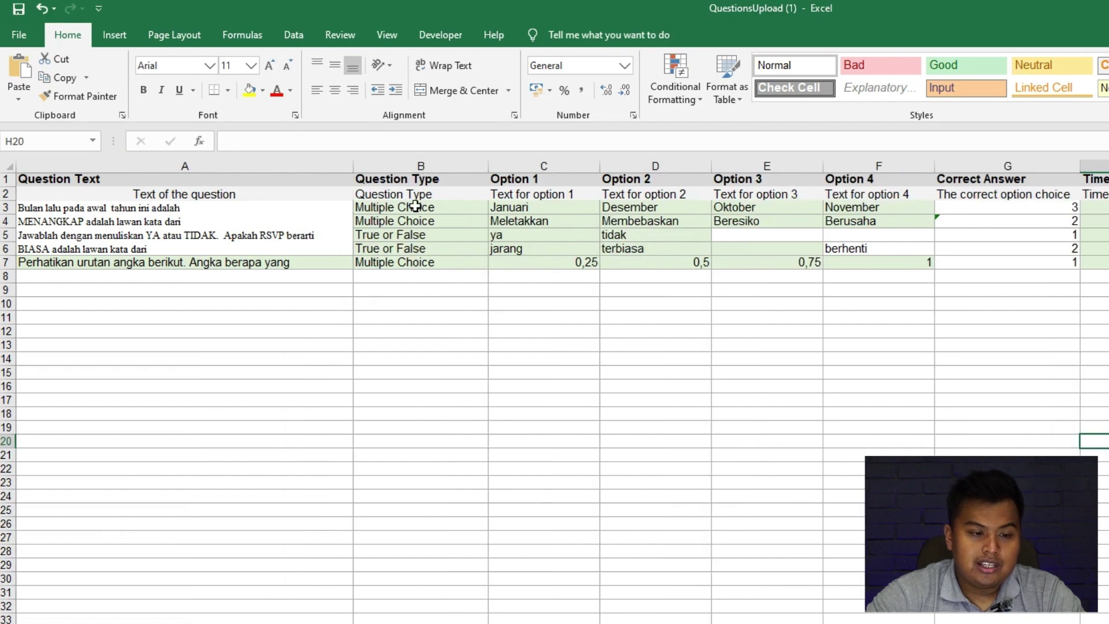
click(421, 183)
click(536, 183)
click(639, 184)
click(774, 182)
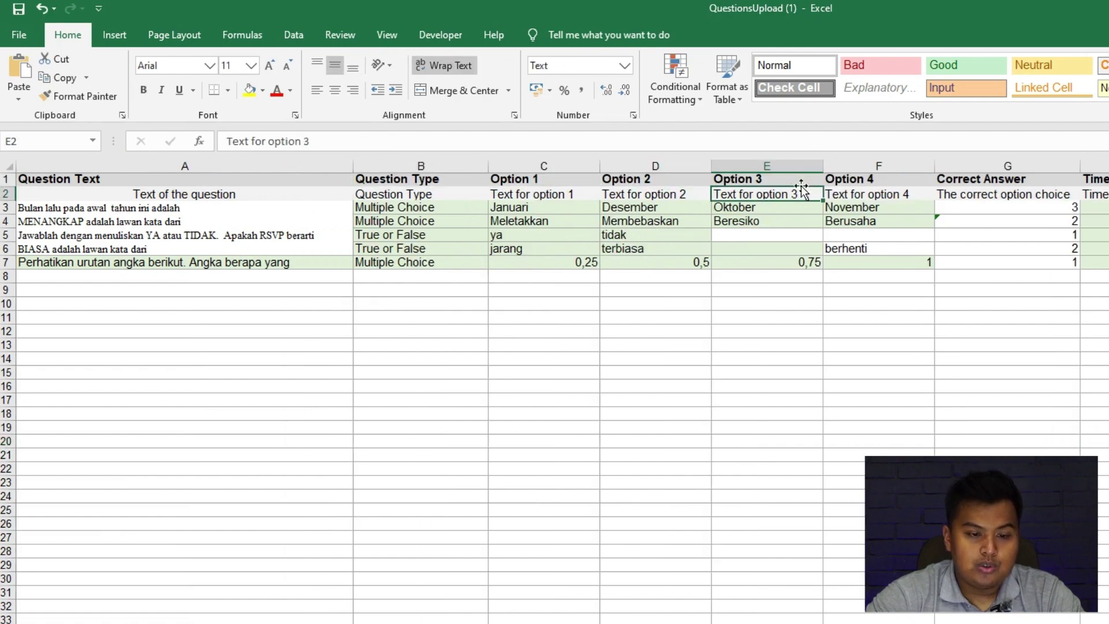
click(866, 182)
click(1061, 184)
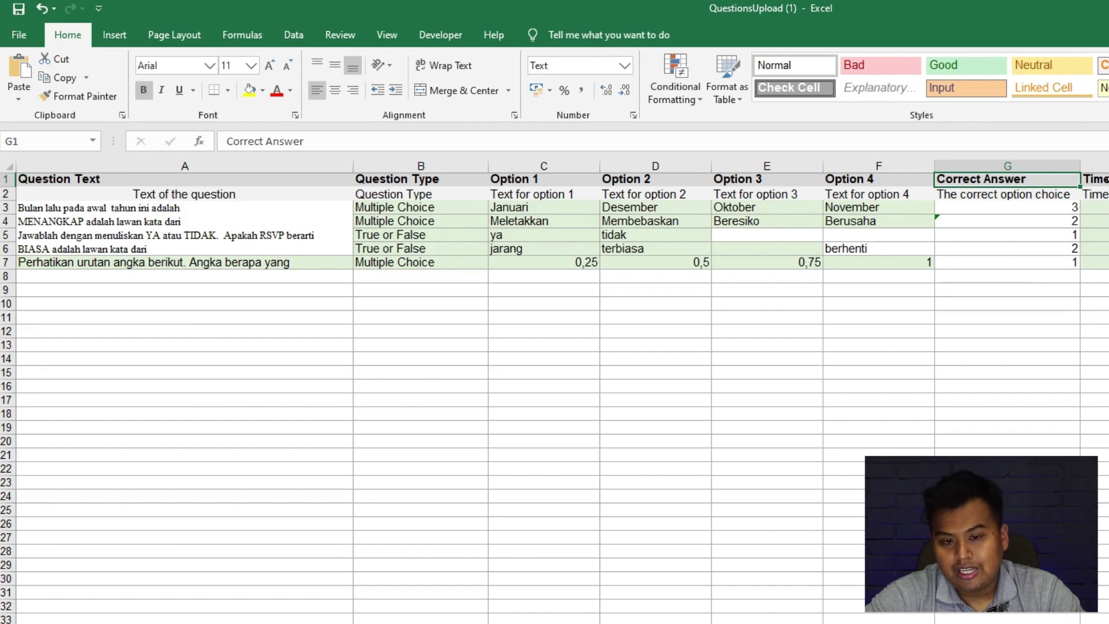
key(Right)
key(Right)
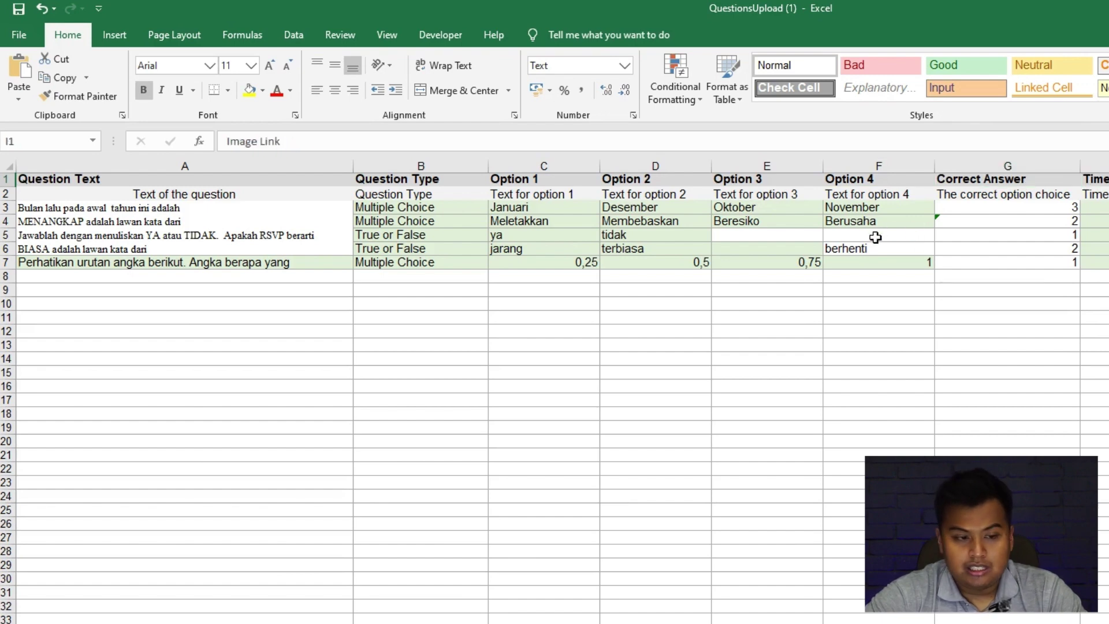
click(287, 400)
Review question 1's text in A3 and its B3 question-type list, leaving it unchanged.
click(198, 209)
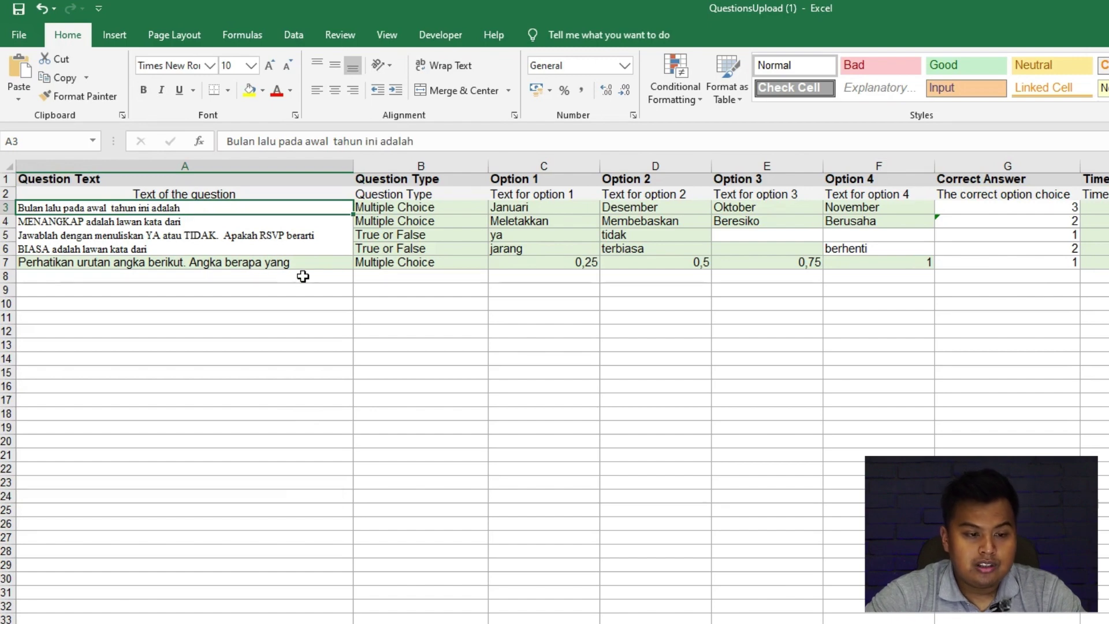
click(392, 211)
click(495, 208)
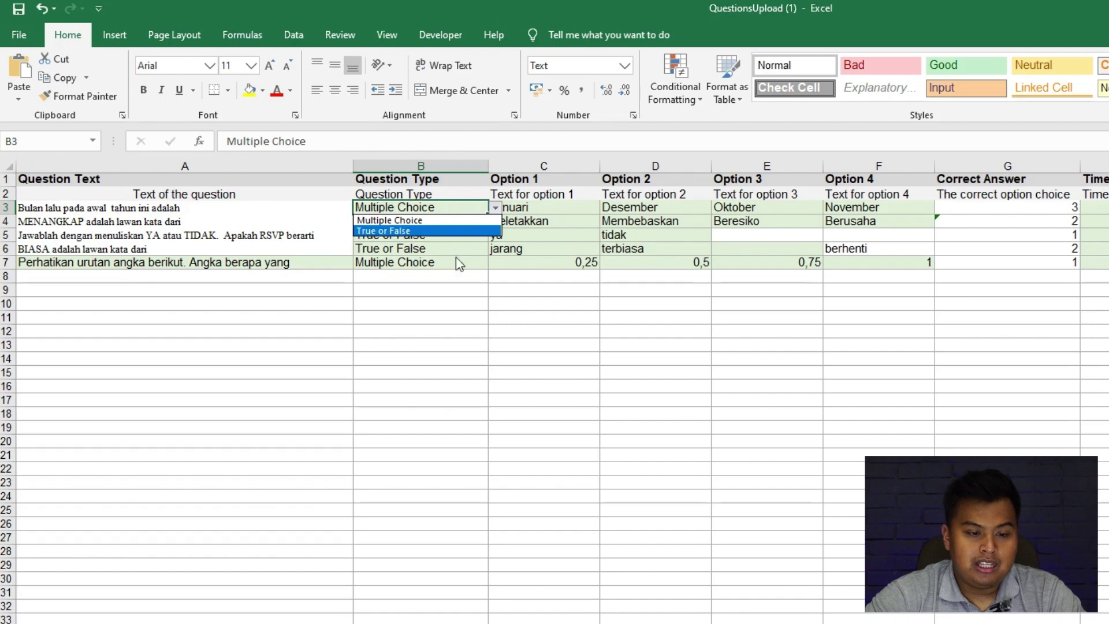
click(544, 308)
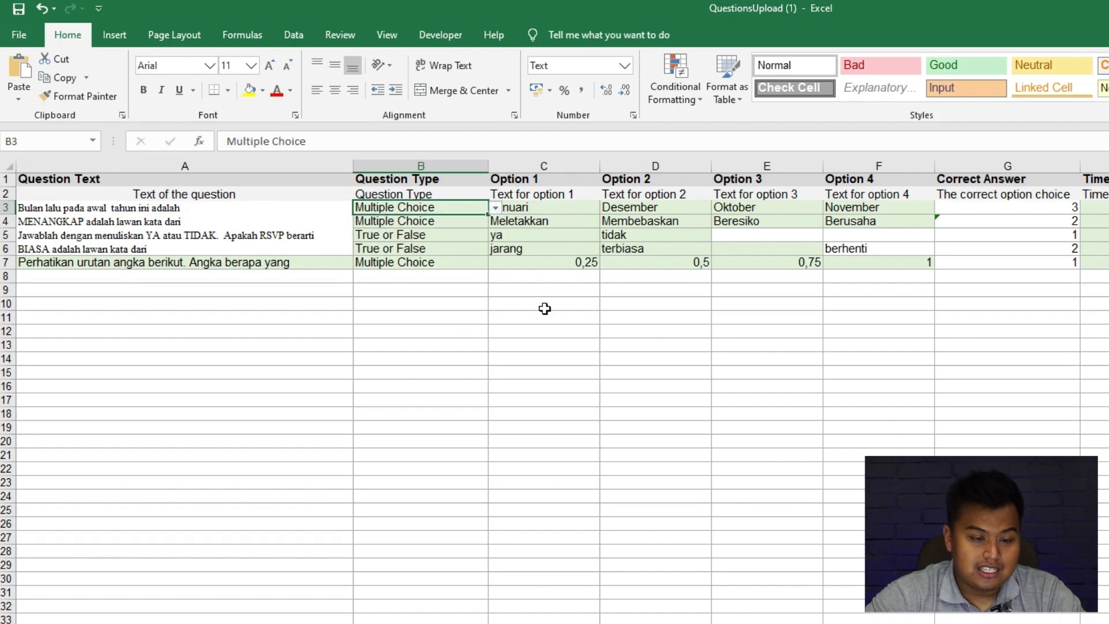
Check question 1's options Januari, Desember, Oktober, November and the correct answers, then close Excel.
click(564, 220)
click(559, 209)
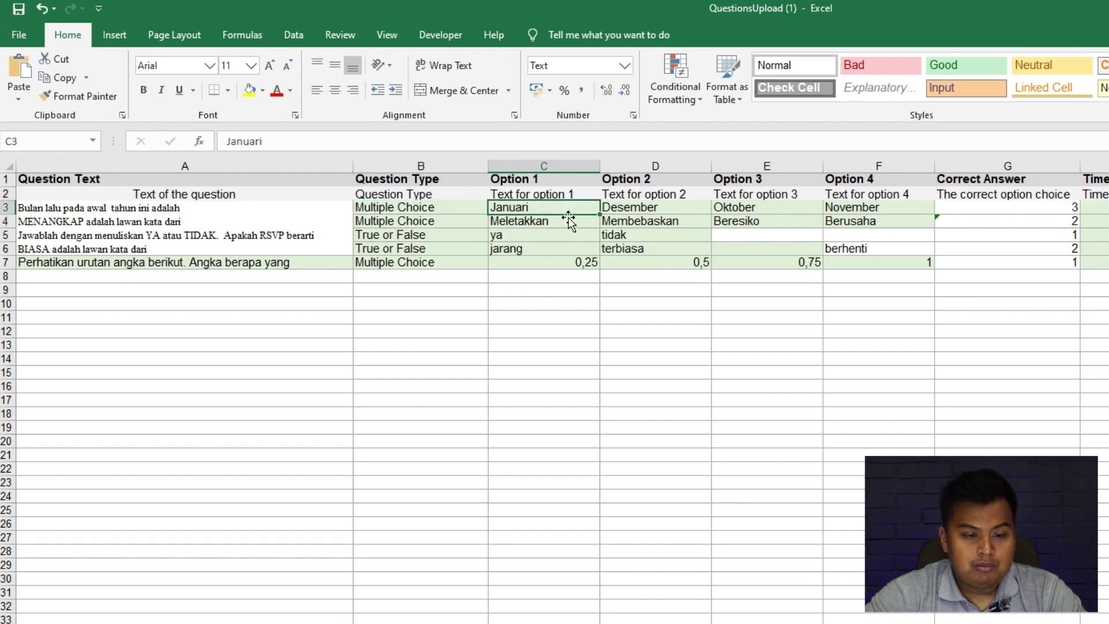
click(639, 206)
click(734, 206)
click(864, 207)
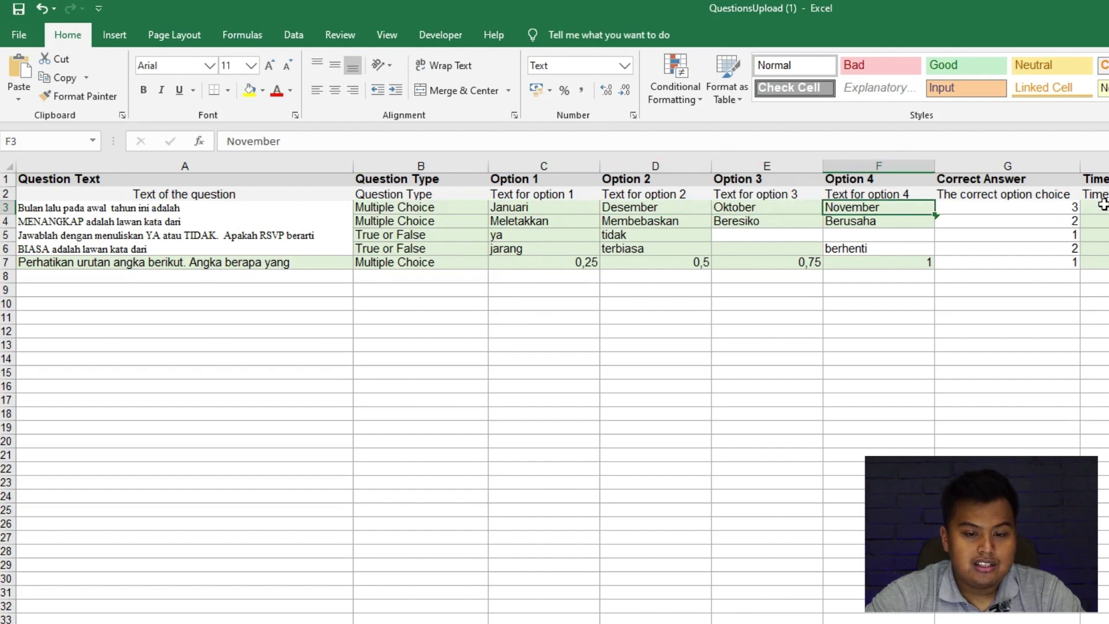
click(1066, 210)
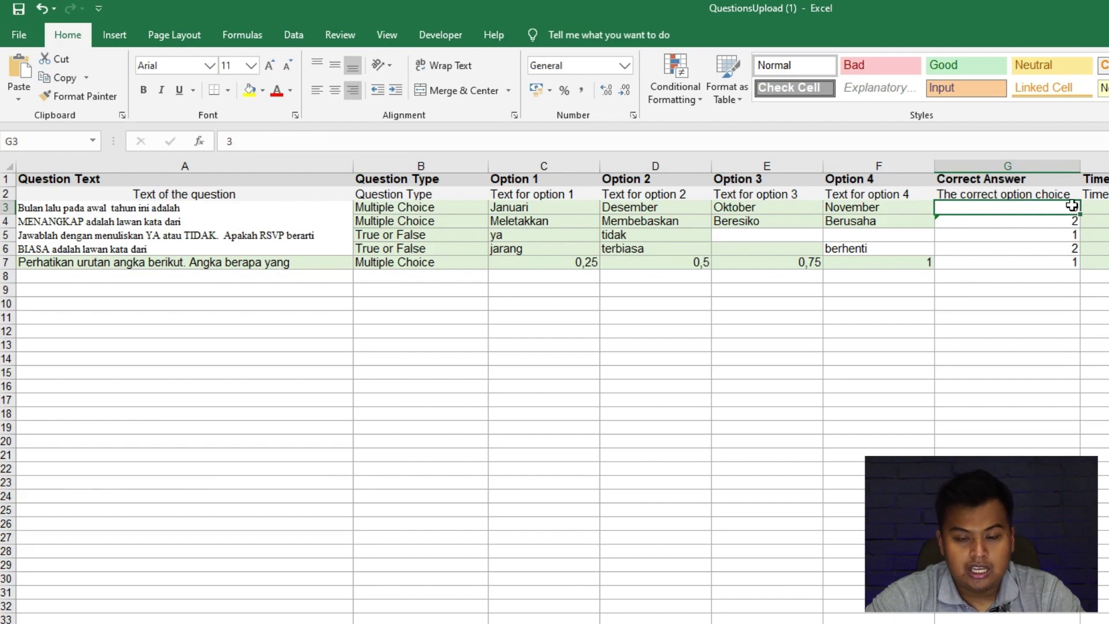
click(1072, 225)
click(1068, 207)
click(1070, 221)
click(1073, 237)
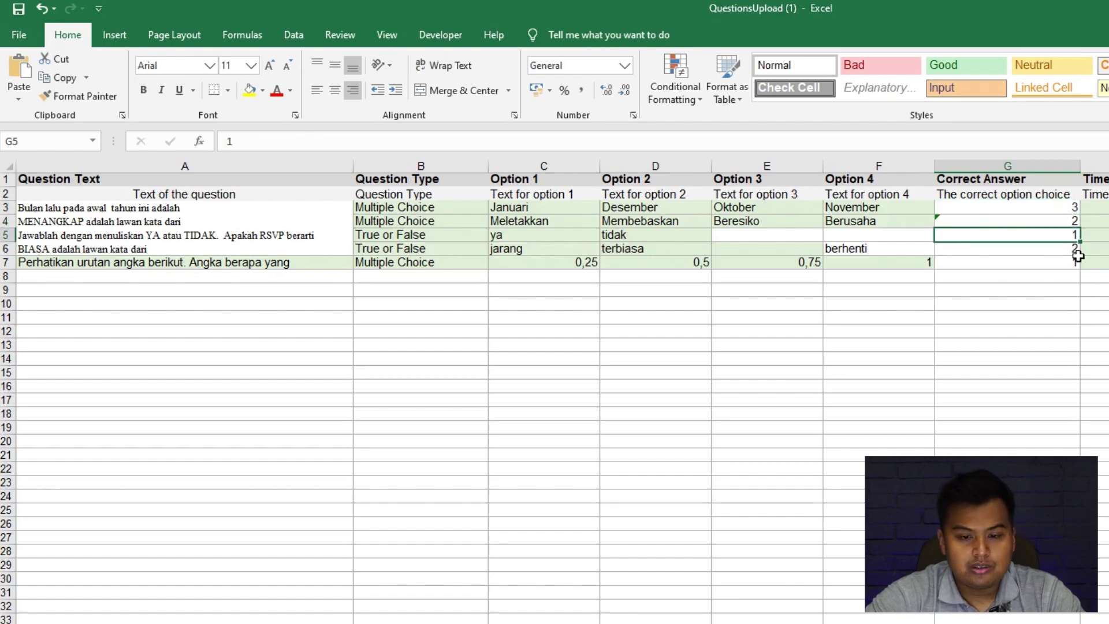
click(1075, 261)
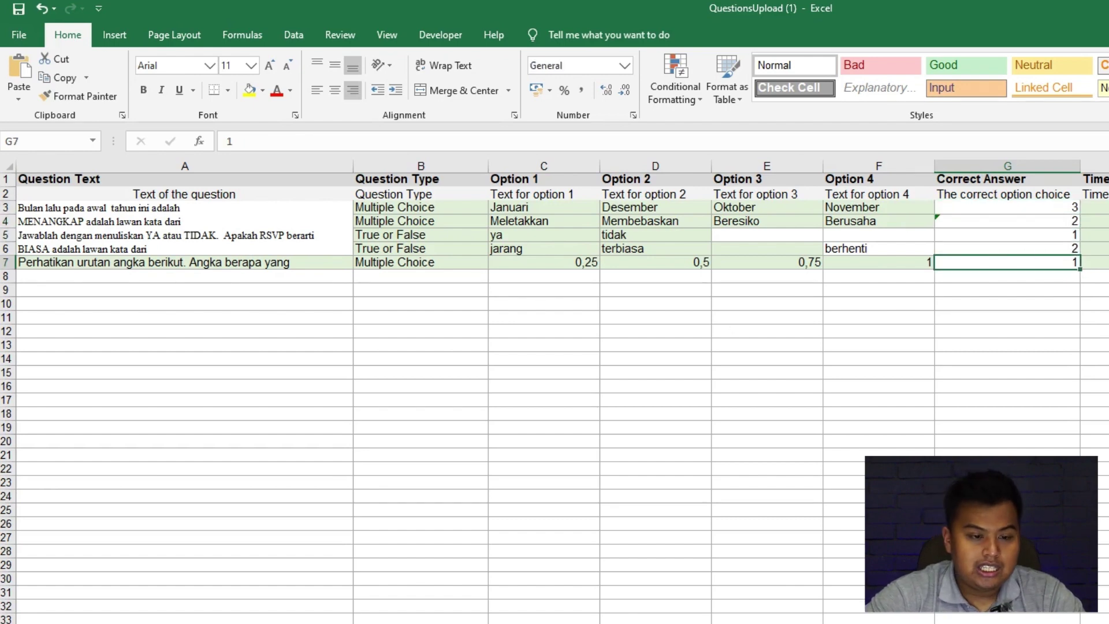
key(alt+F4)
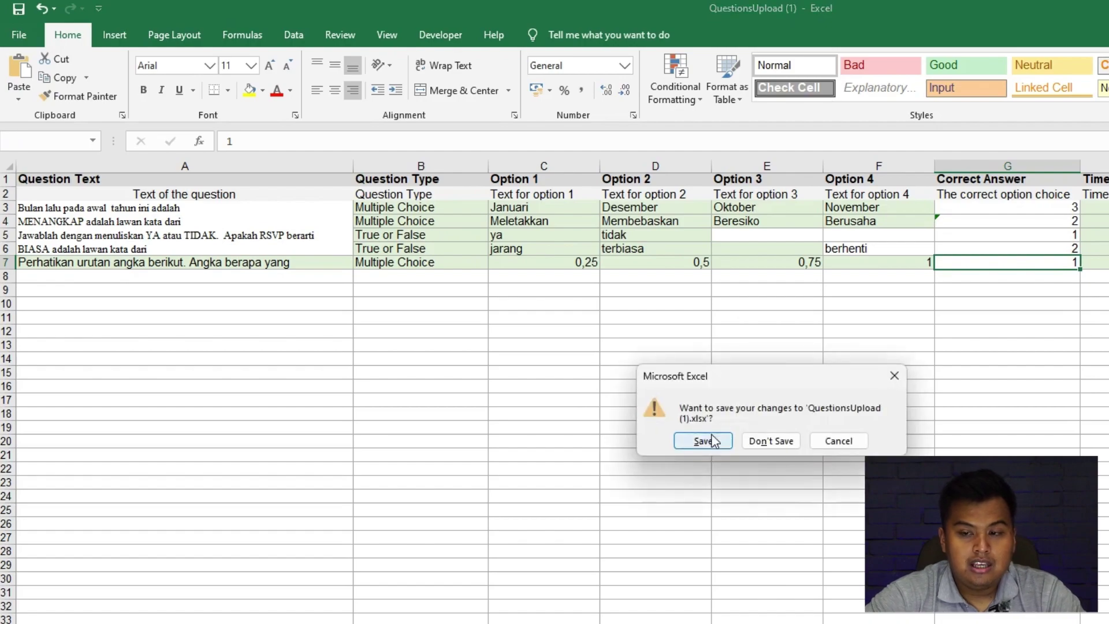
Save the workbook and attach QuestionsUpload (1).xlsx from Downloads\Download to the import dialog.
click(707, 440)
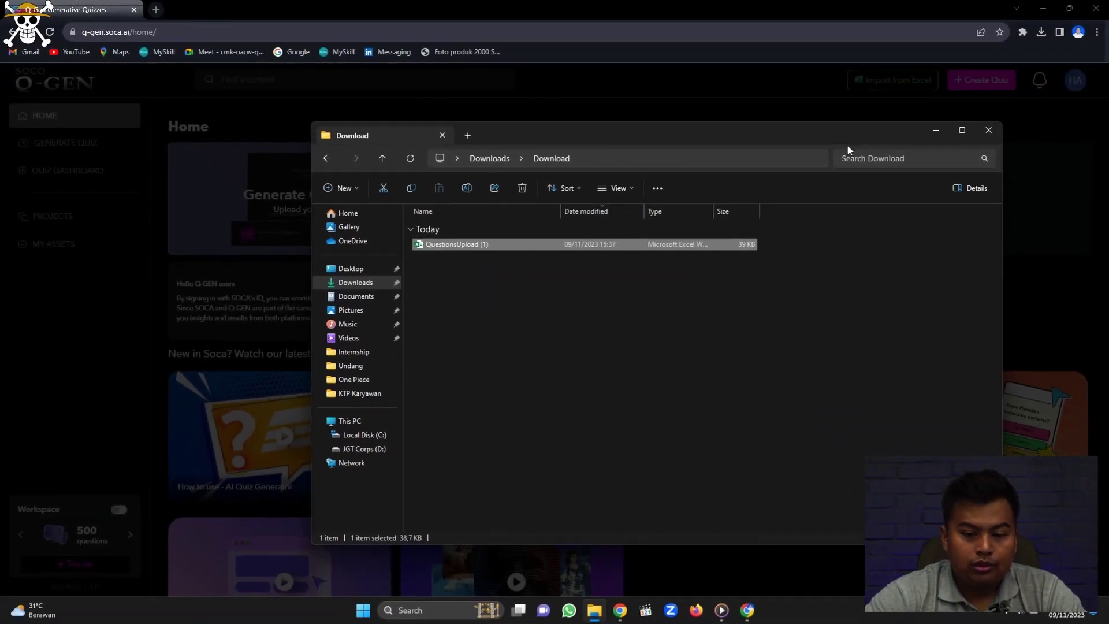
click(935, 133)
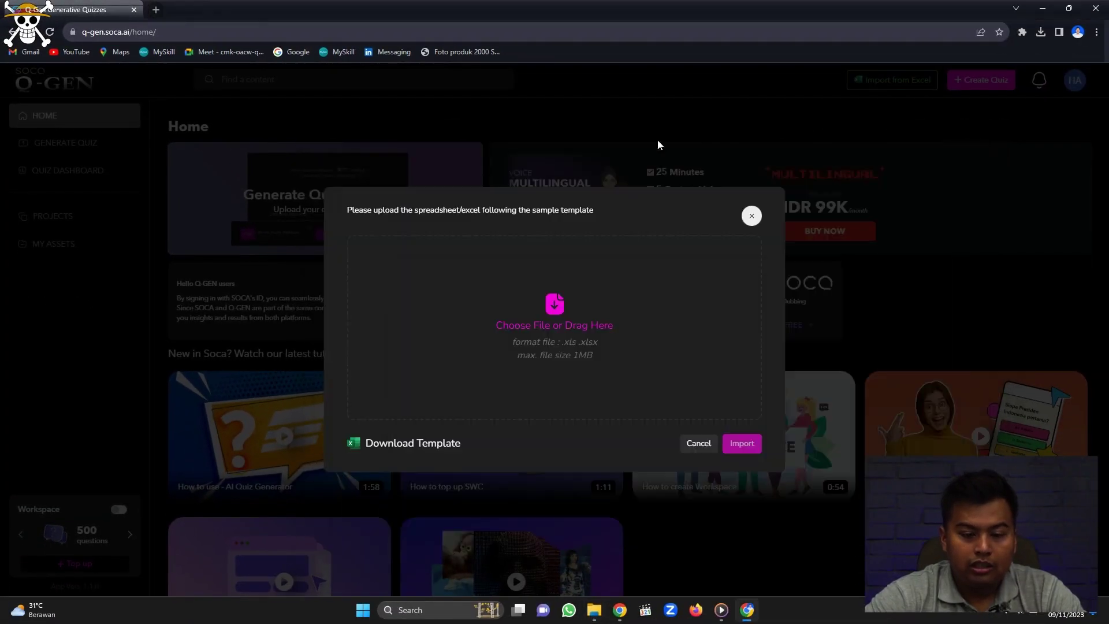
click(555, 309)
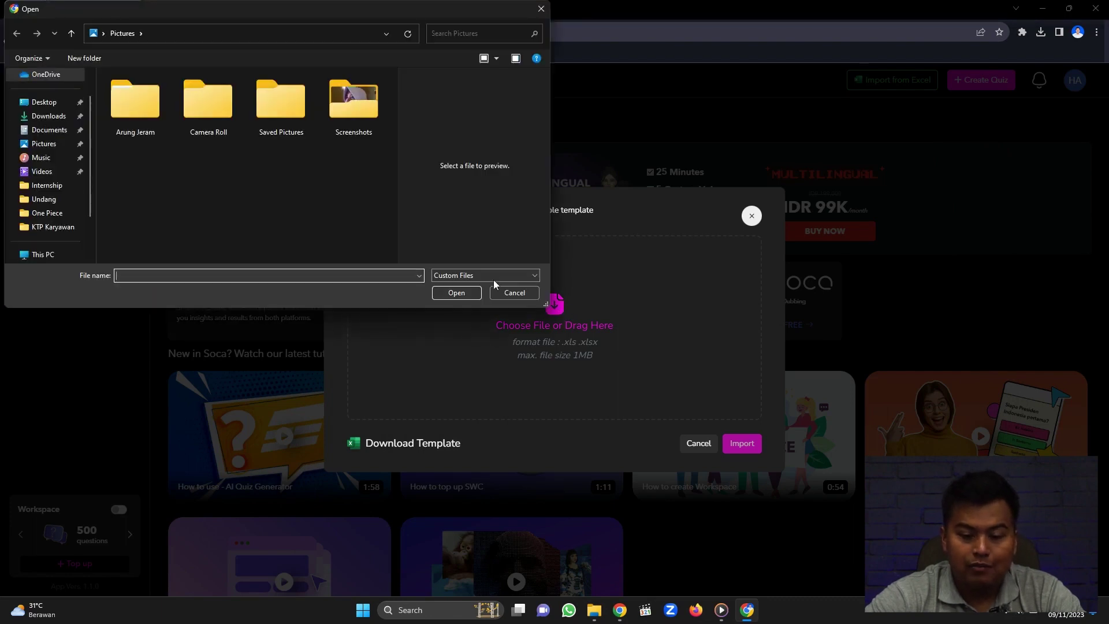
click(44, 118)
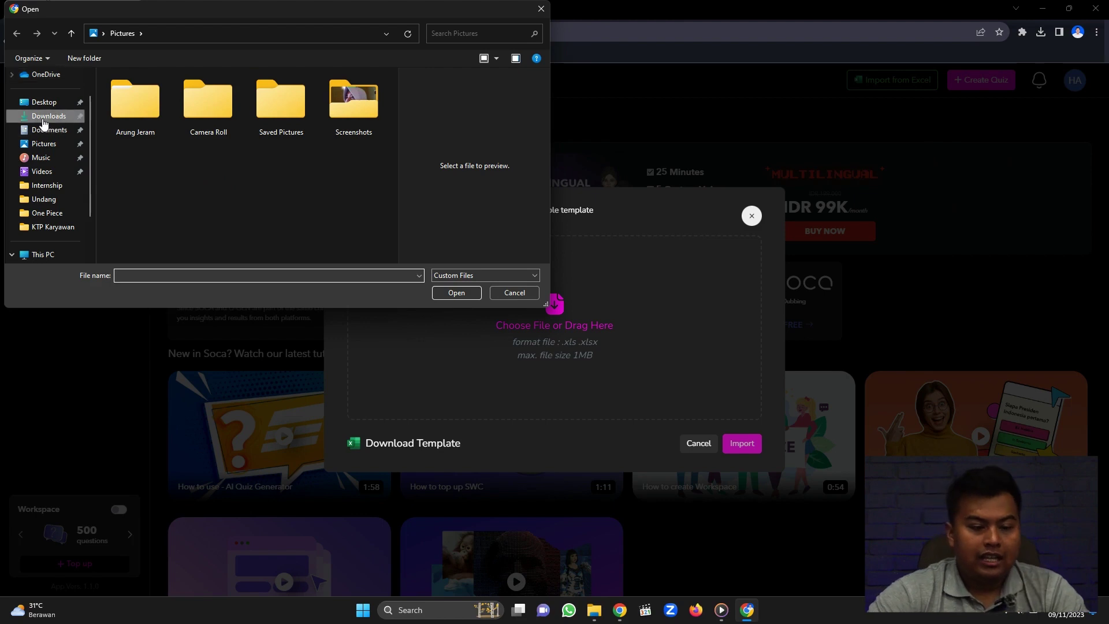
double_click(205, 193)
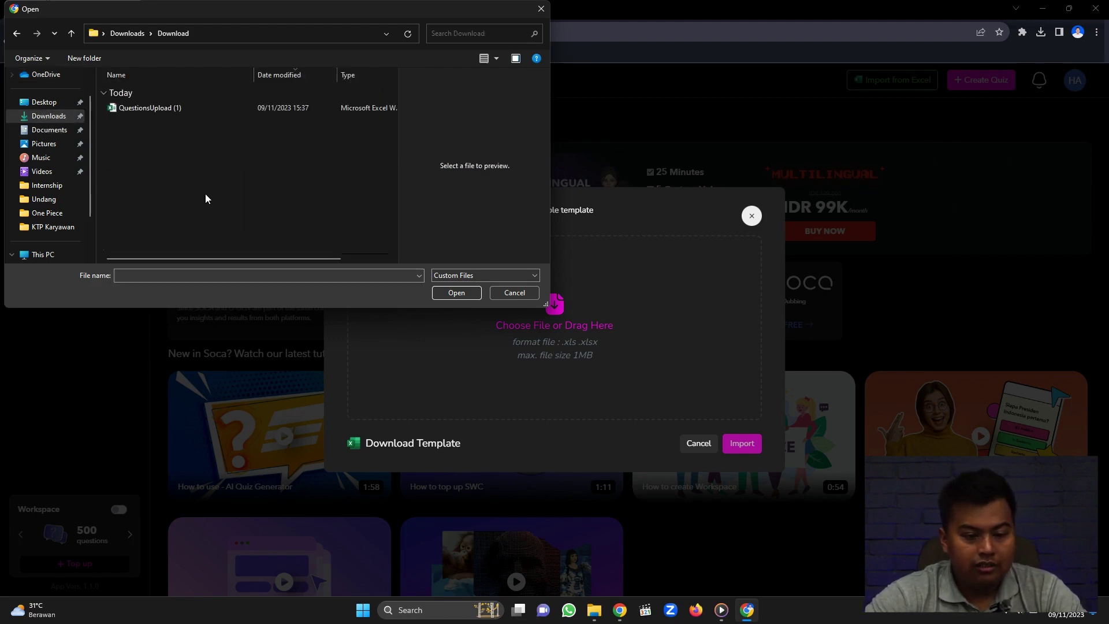
click(158, 107)
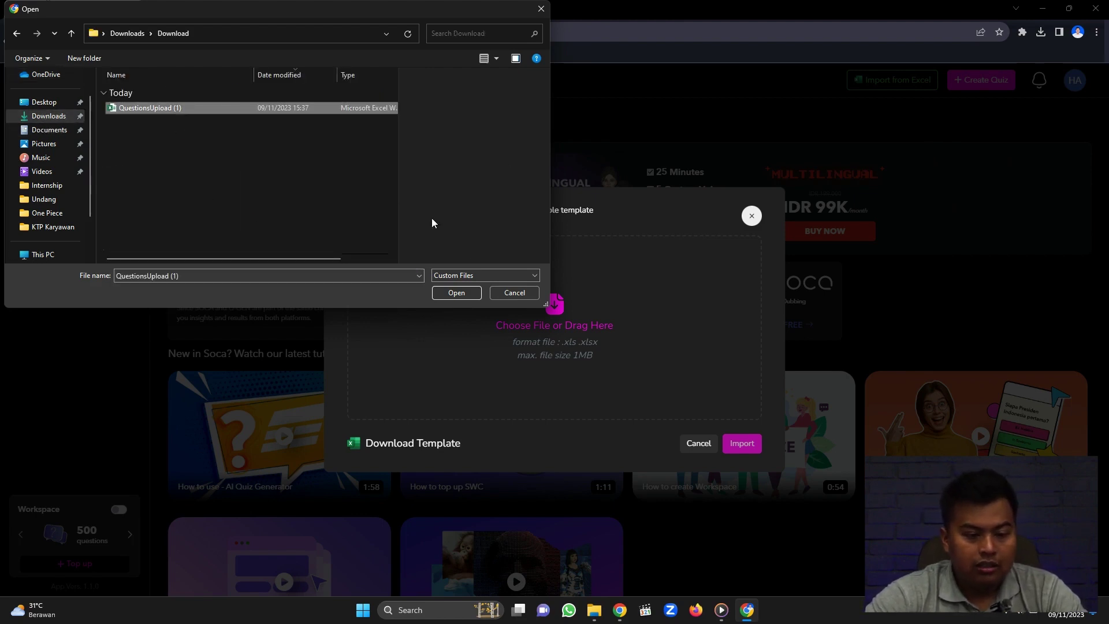
click(466, 291)
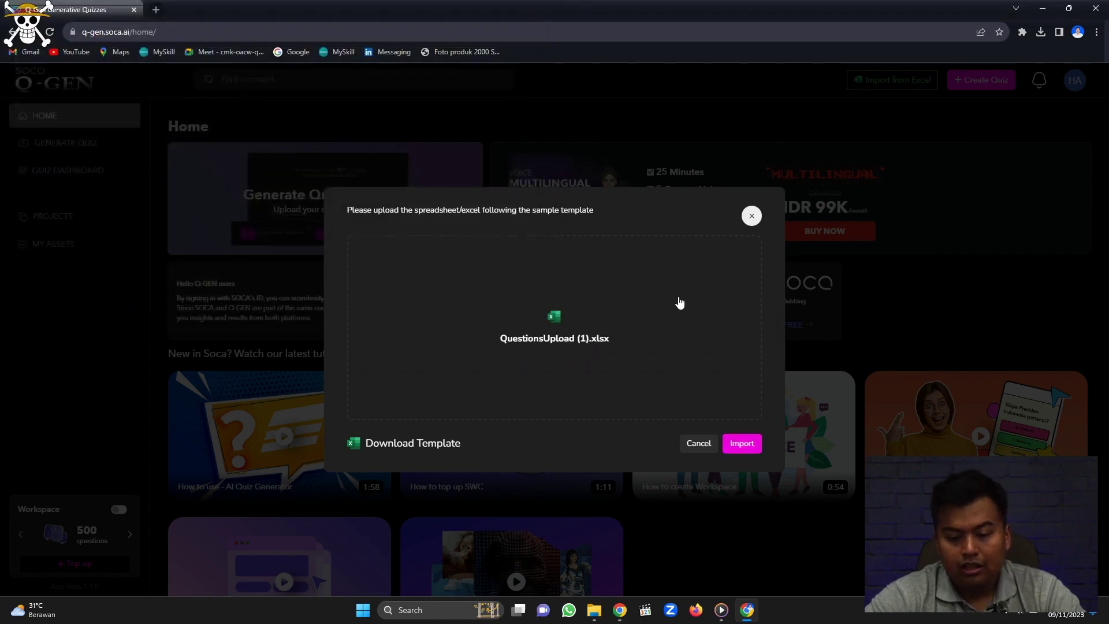
Import the five spreadsheet questions and mark Januari as question 1's correct answer.
click(741, 444)
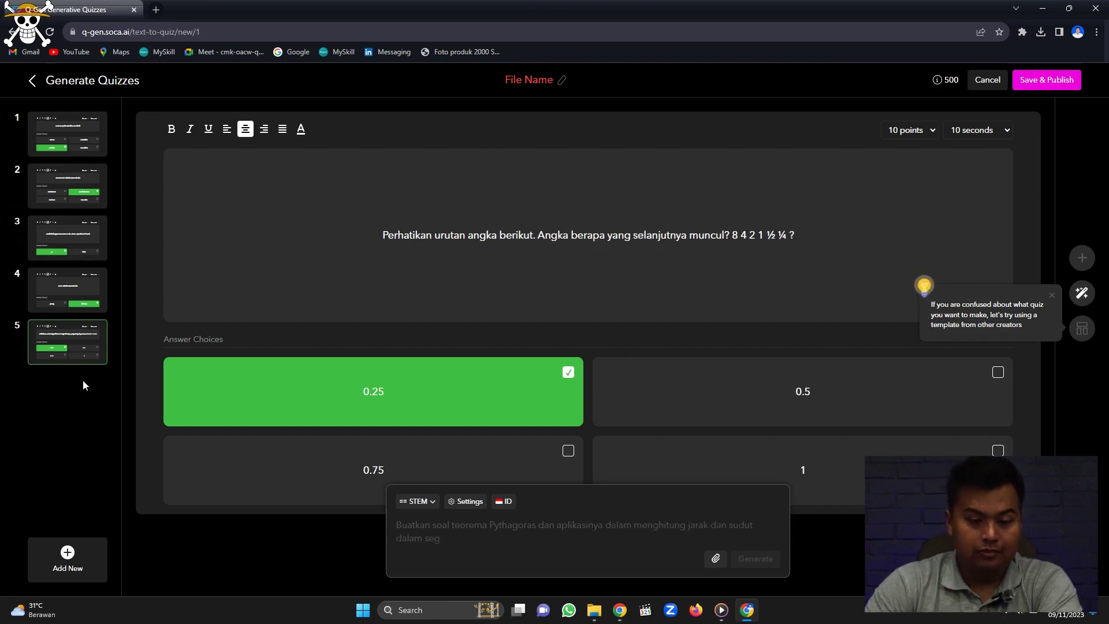
click(66, 144)
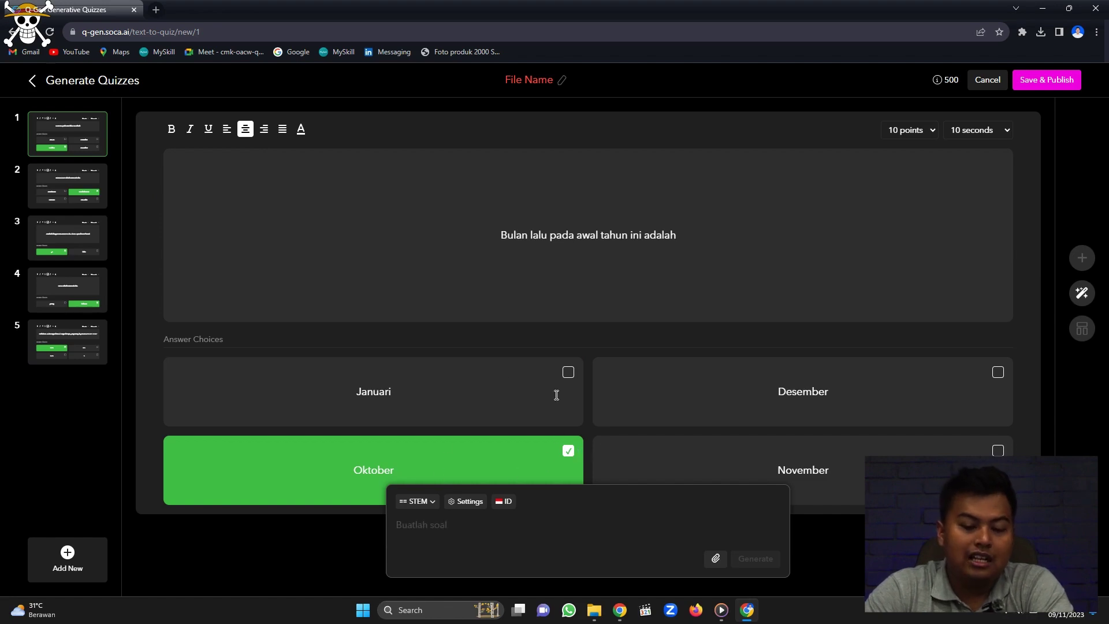
click(568, 372)
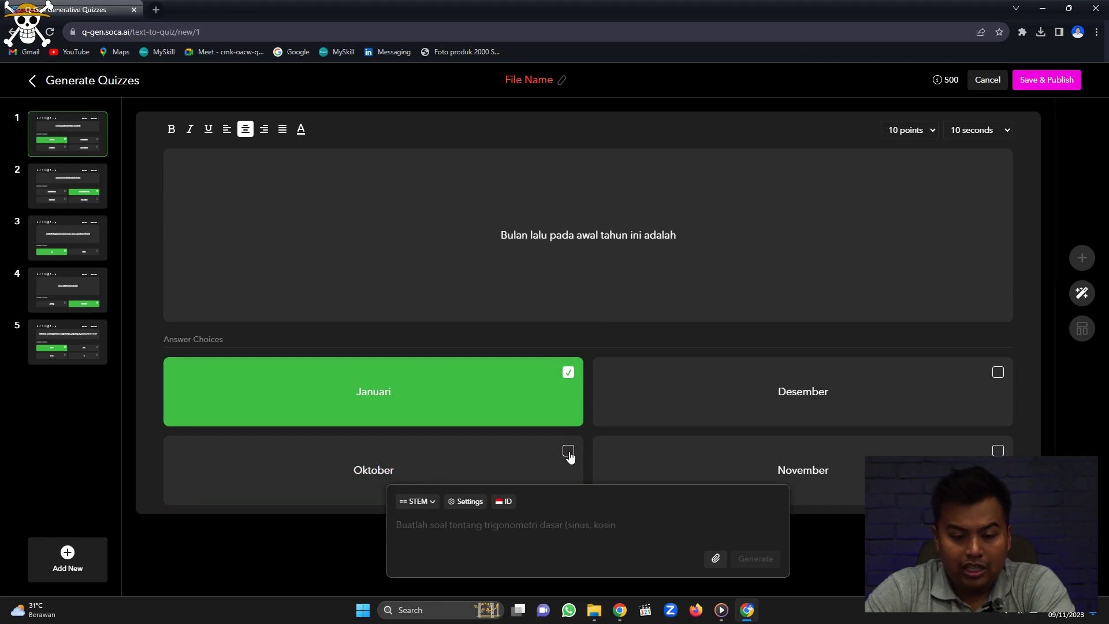
click(626, 237)
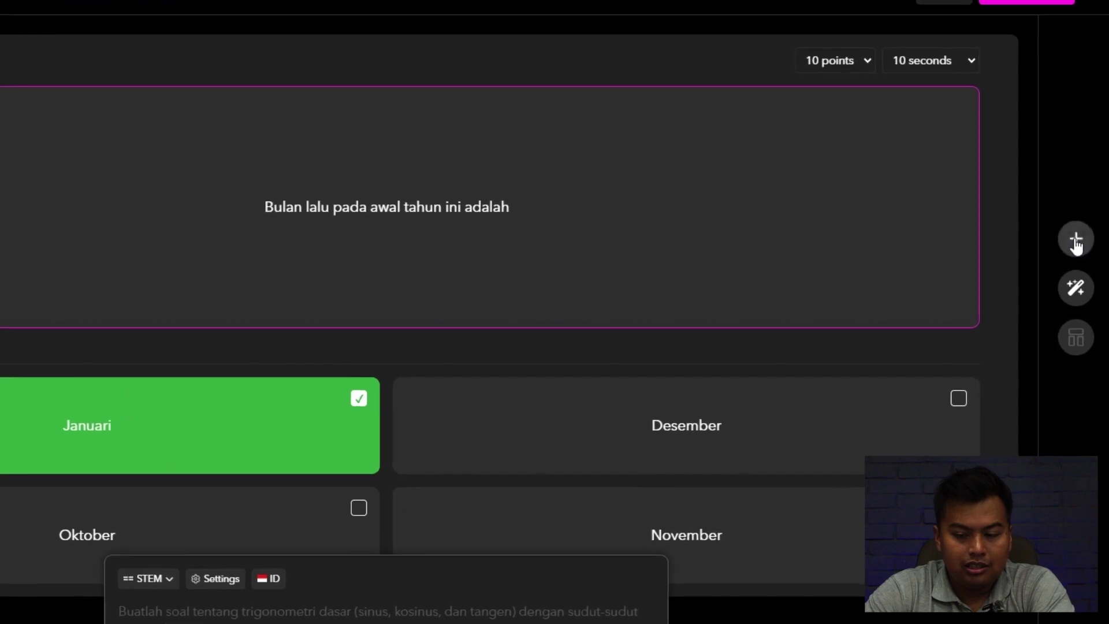
click(1082, 258)
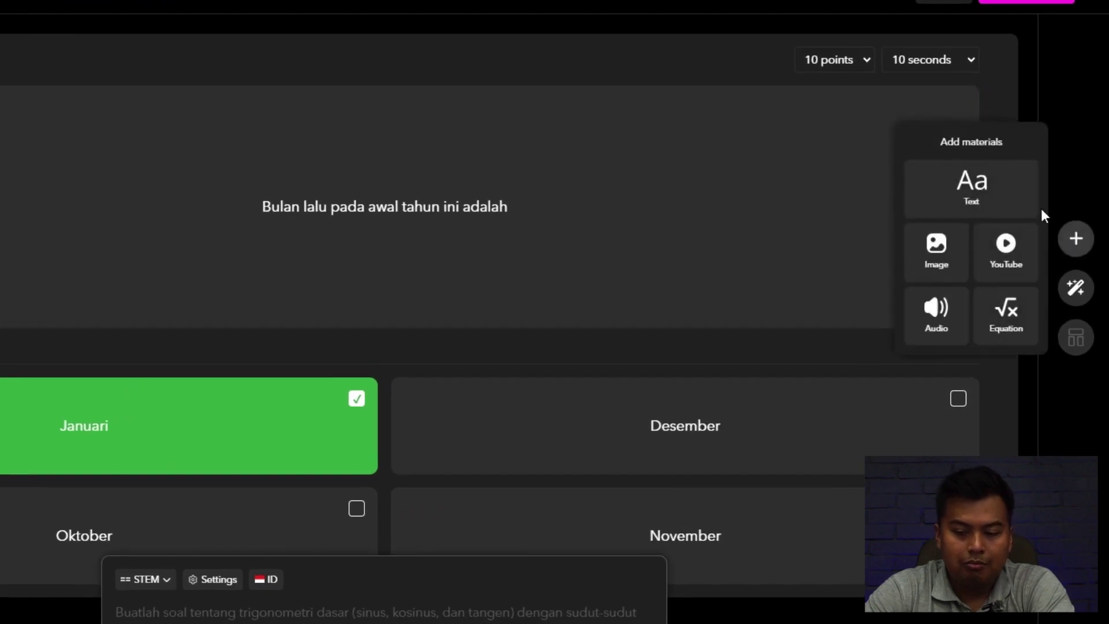
Upload the image 1 2A from Pictures and insert it uncropped into question 1.
click(939, 259)
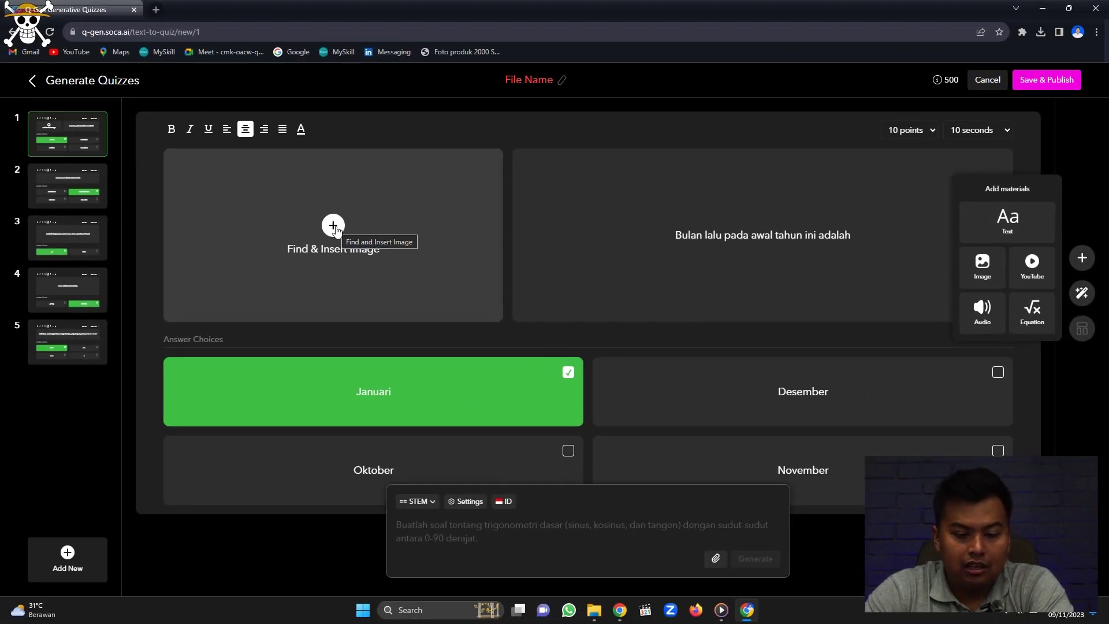
click(333, 226)
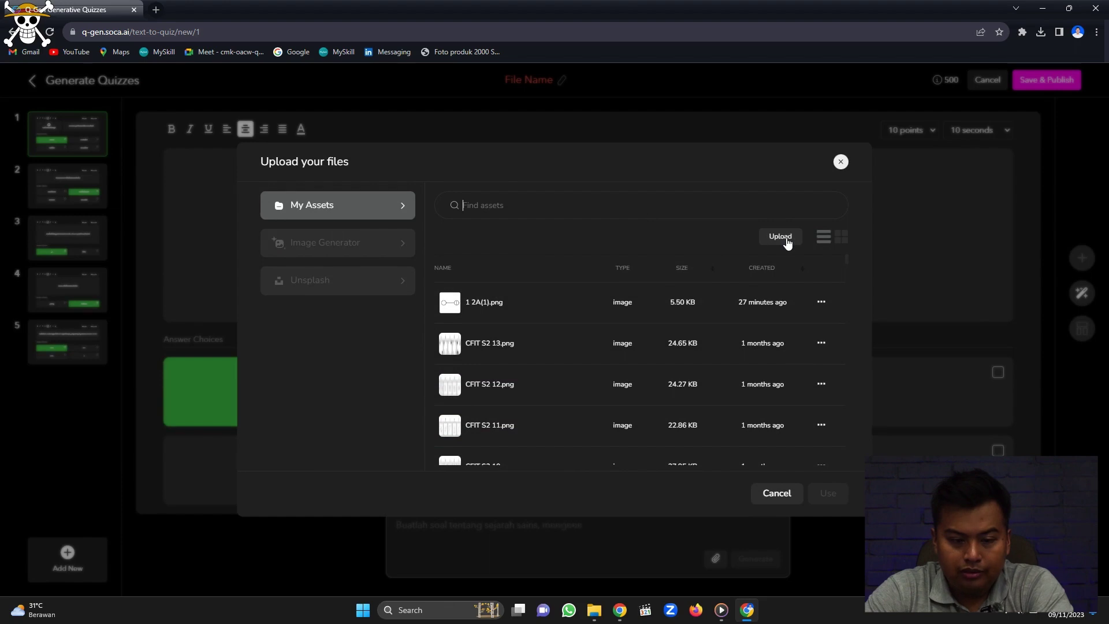
click(787, 241)
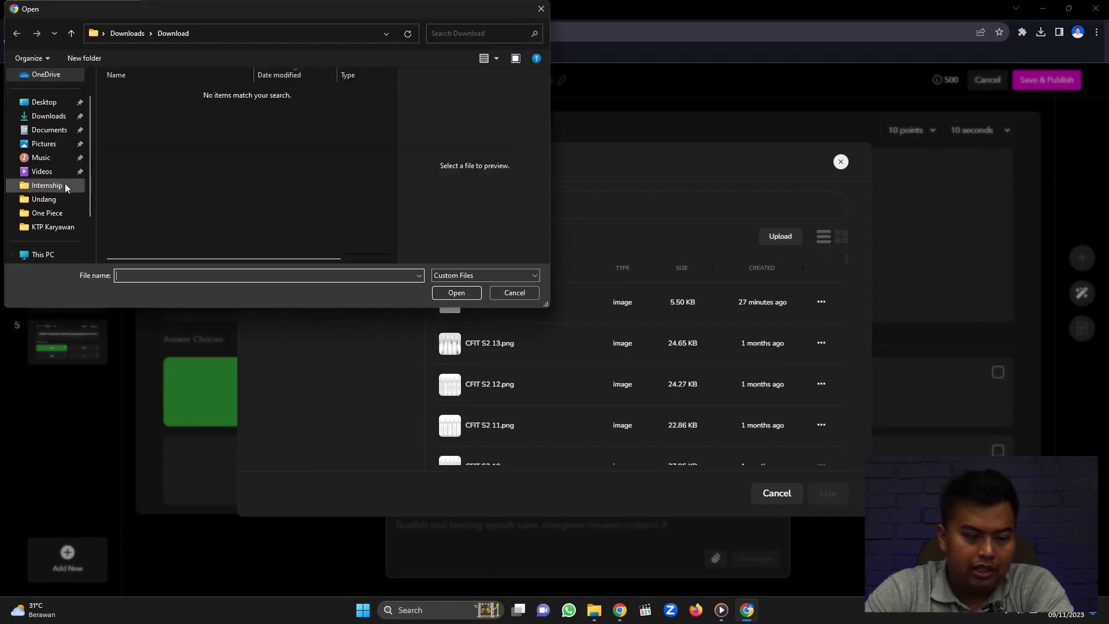
click(43, 143)
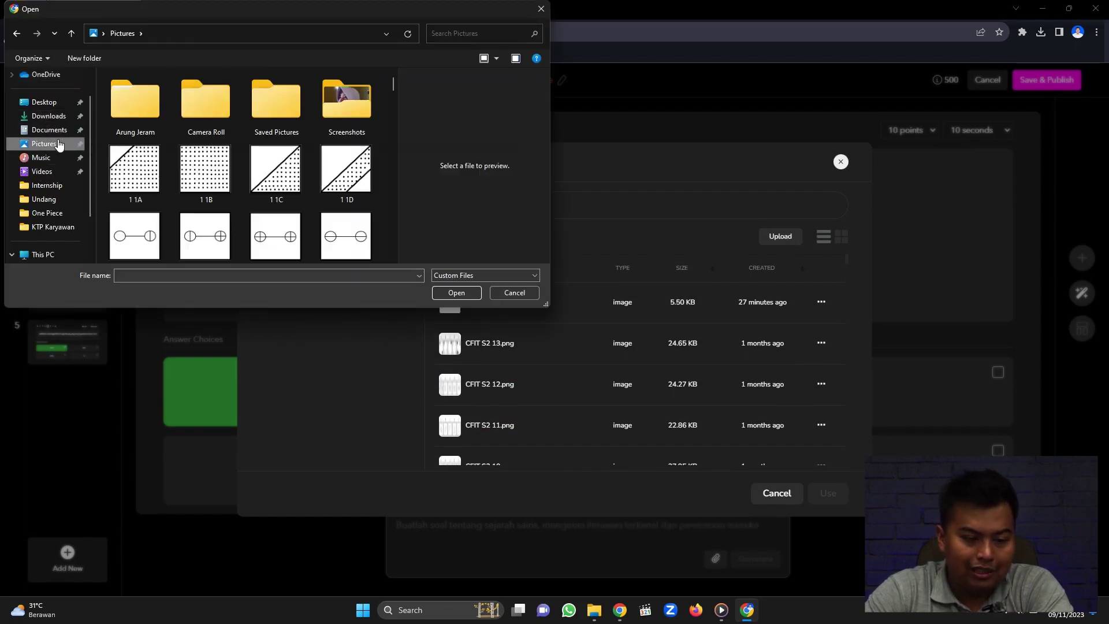
click(152, 246)
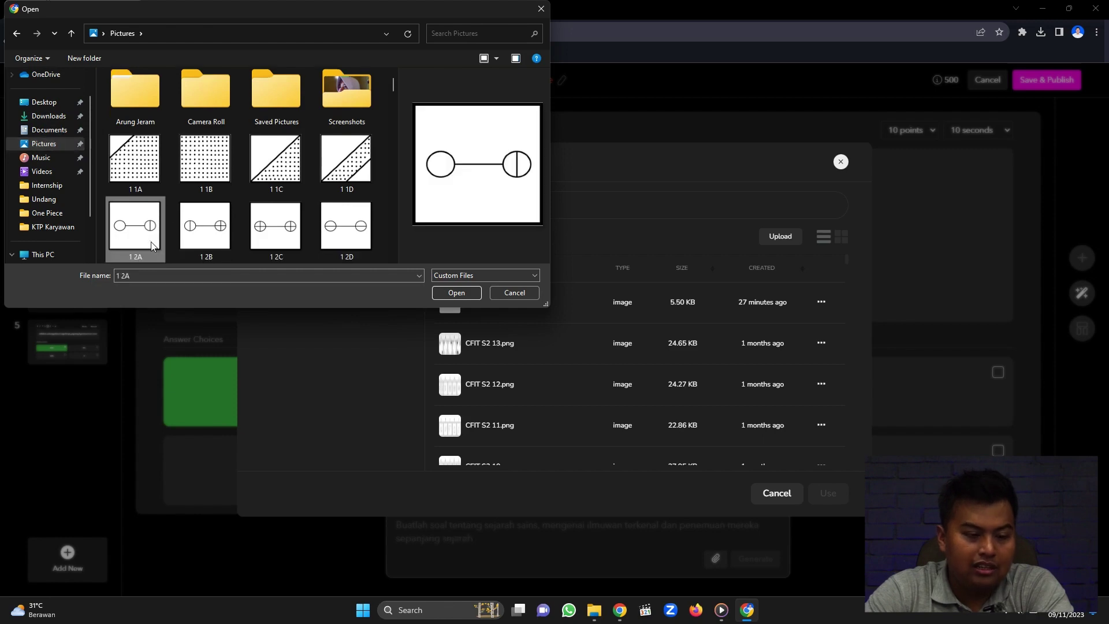
click(456, 292)
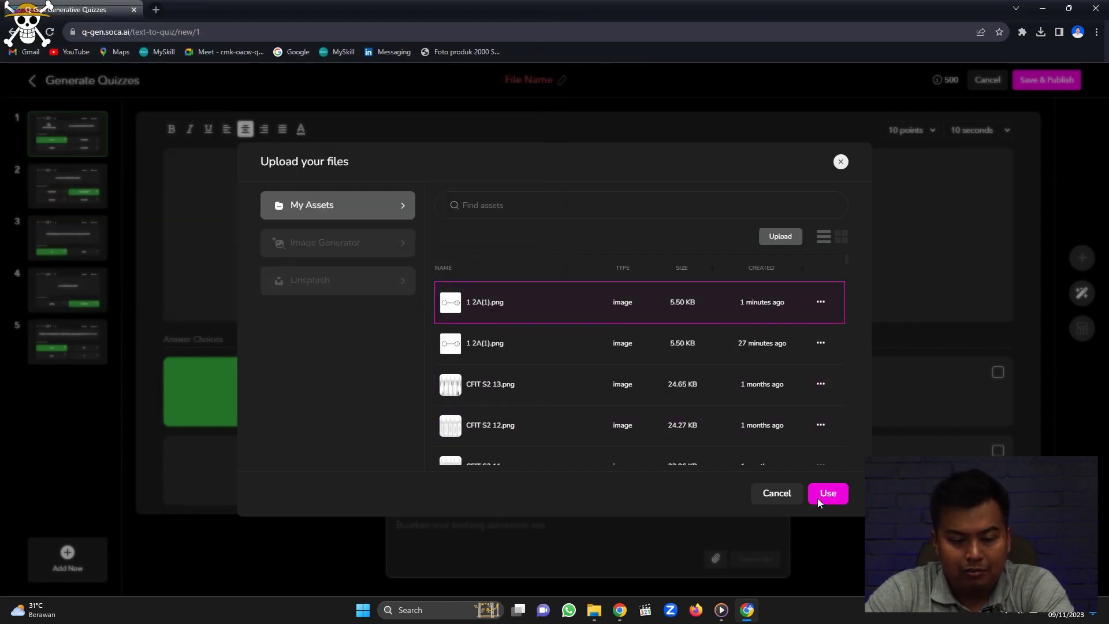
click(818, 500)
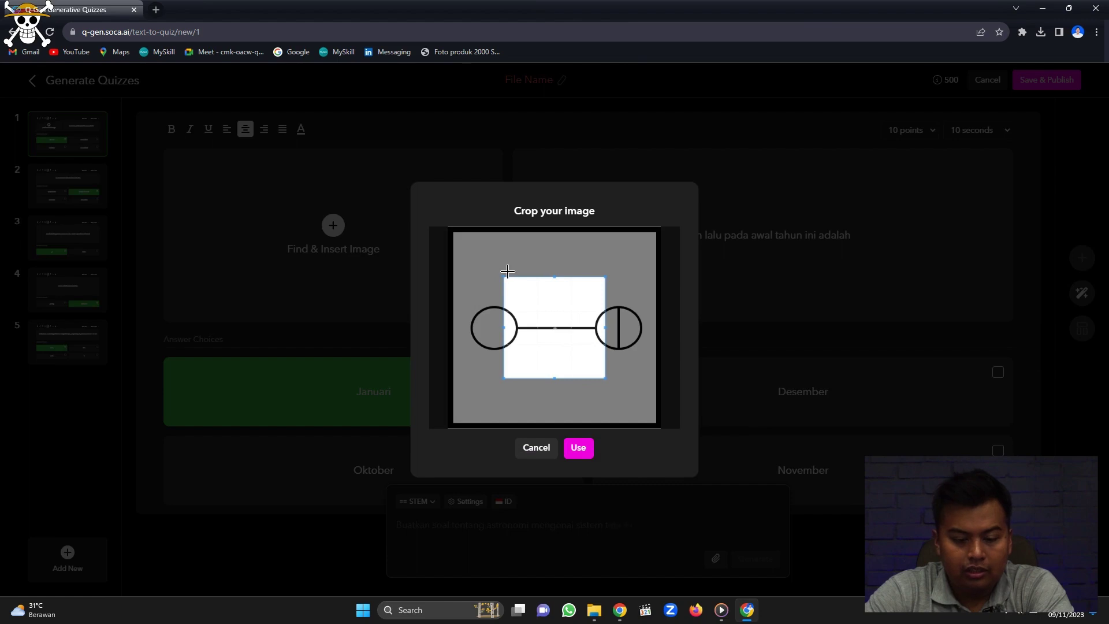
drag(502, 275, 406, 187)
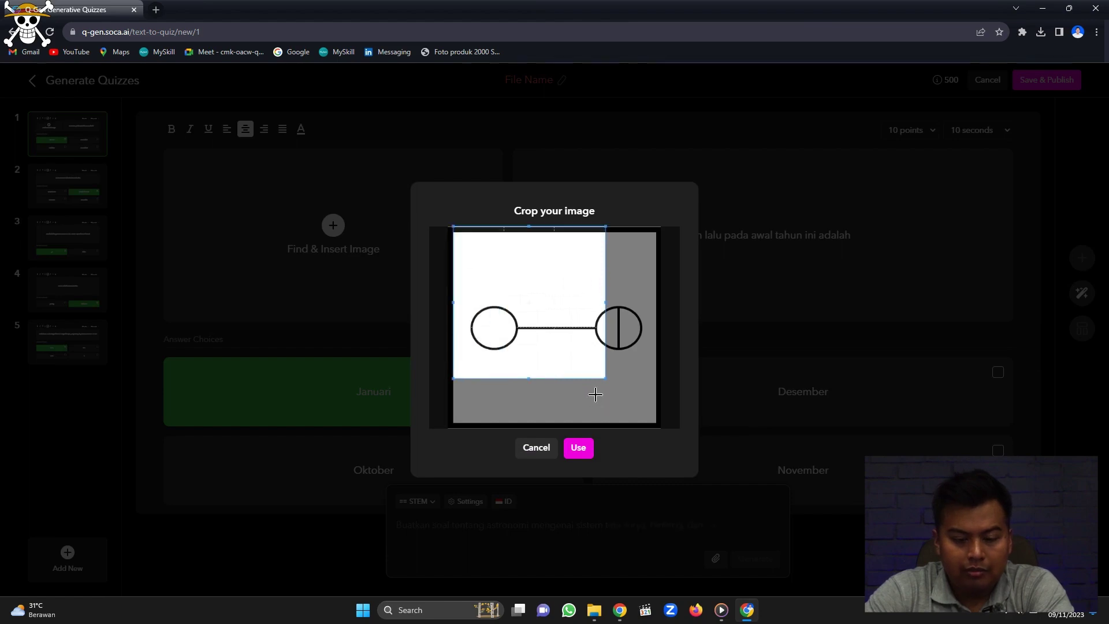
drag(602, 379, 684, 460)
click(589, 458)
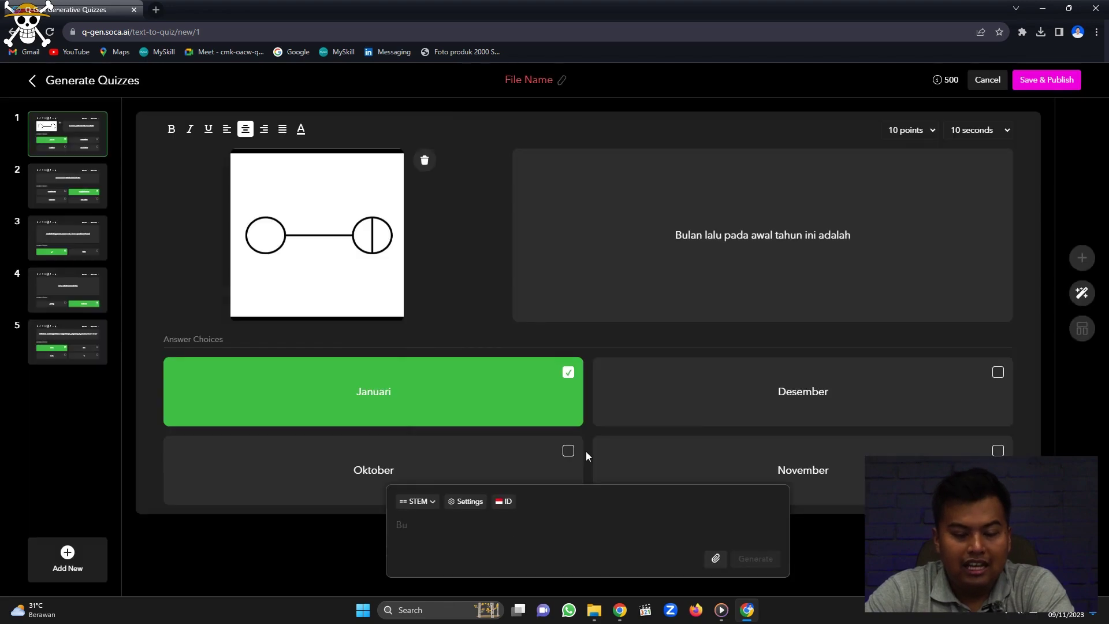
Make Oktober question 1's correct answer again and look through questions 2 to 5.
click(567, 451)
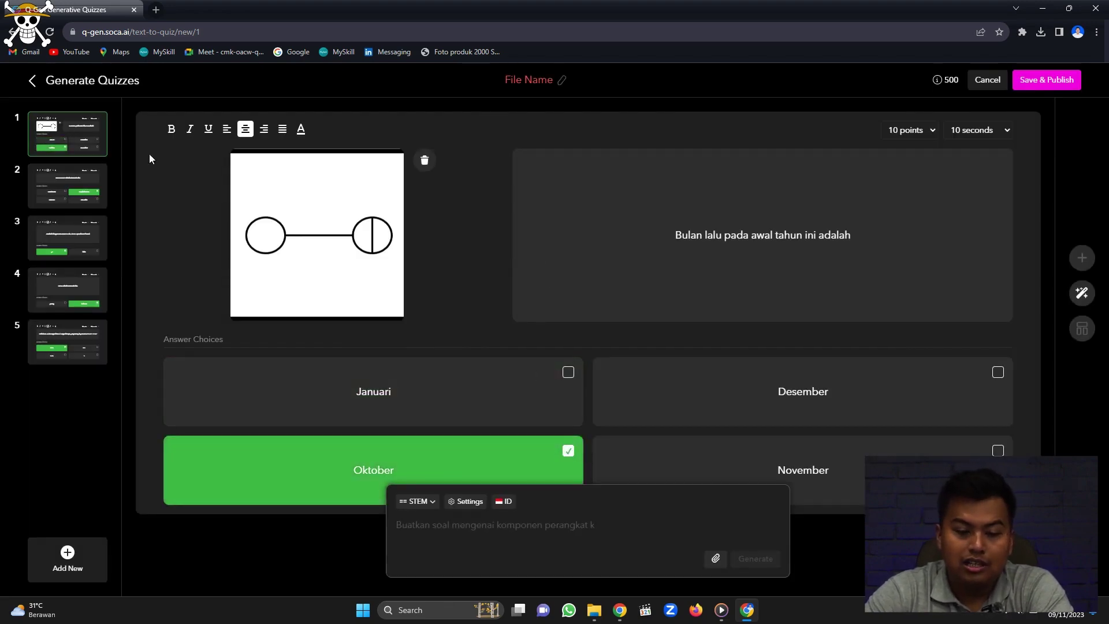
mouse_move(68, 198)
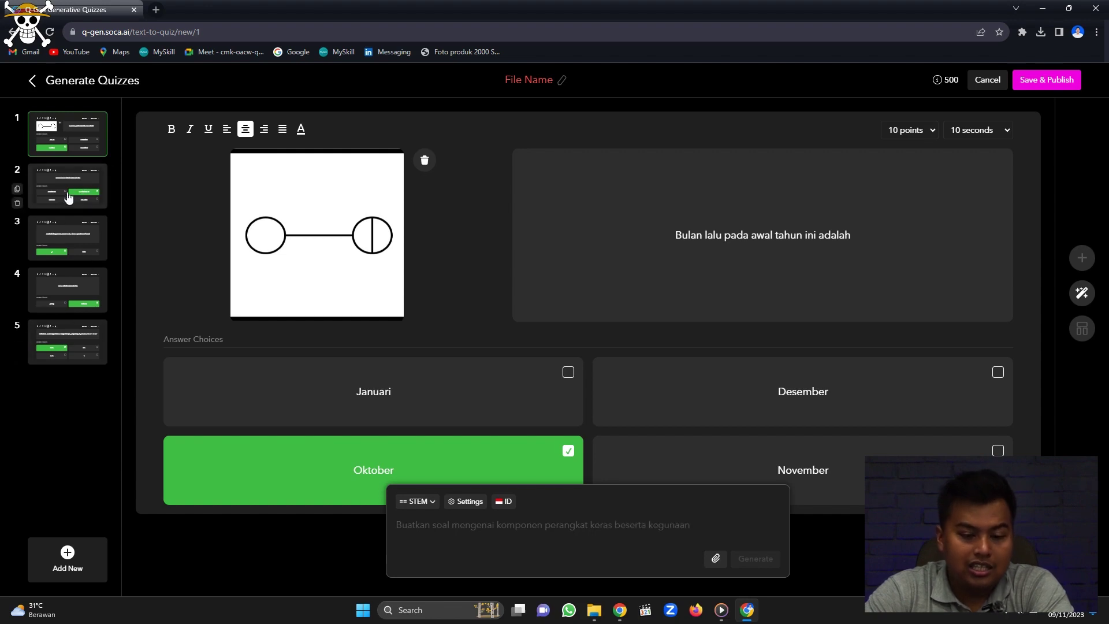
click(71, 193)
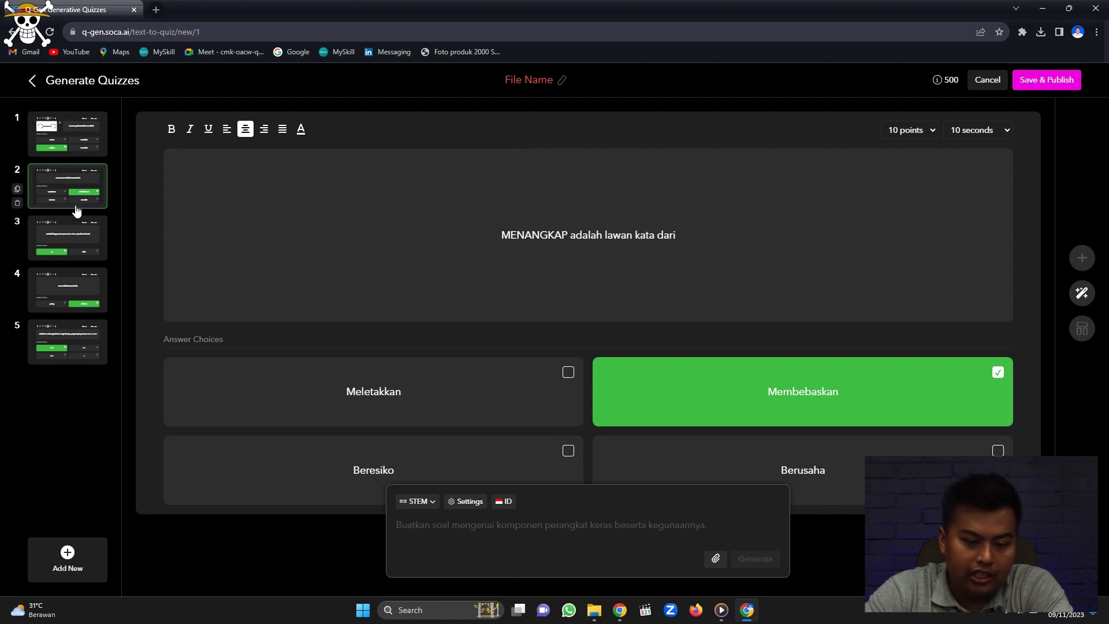
click(75, 247)
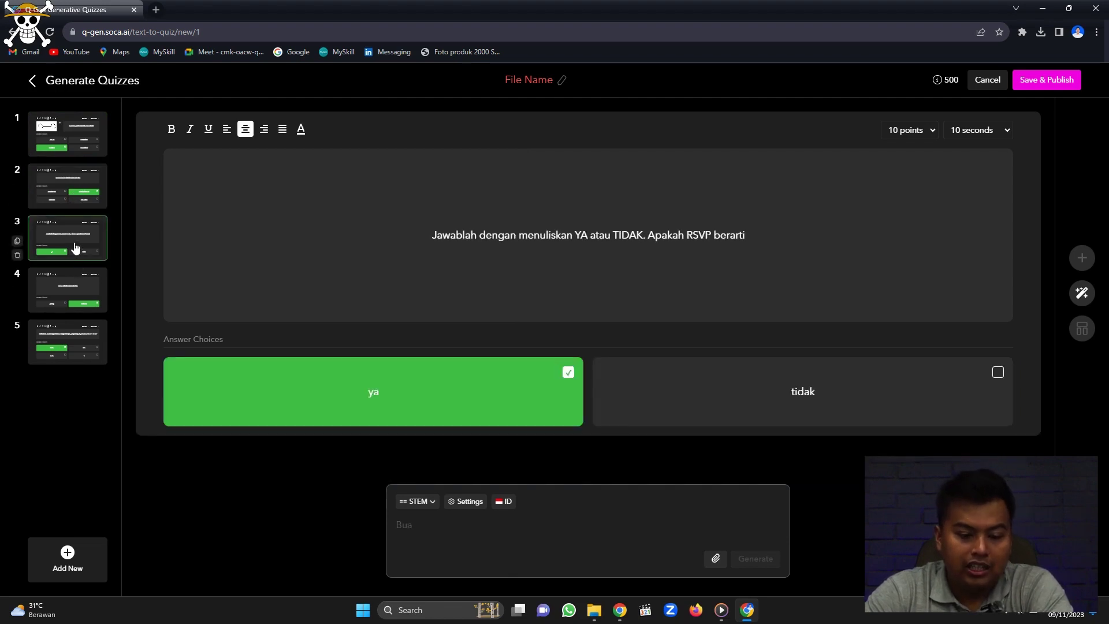
click(84, 303)
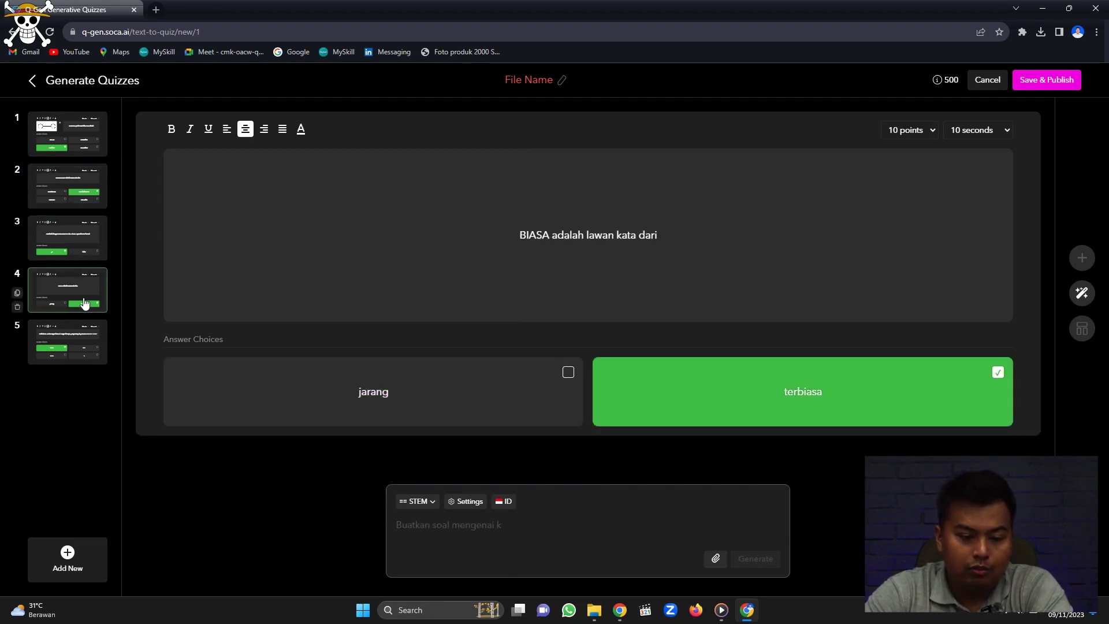
click(85, 342)
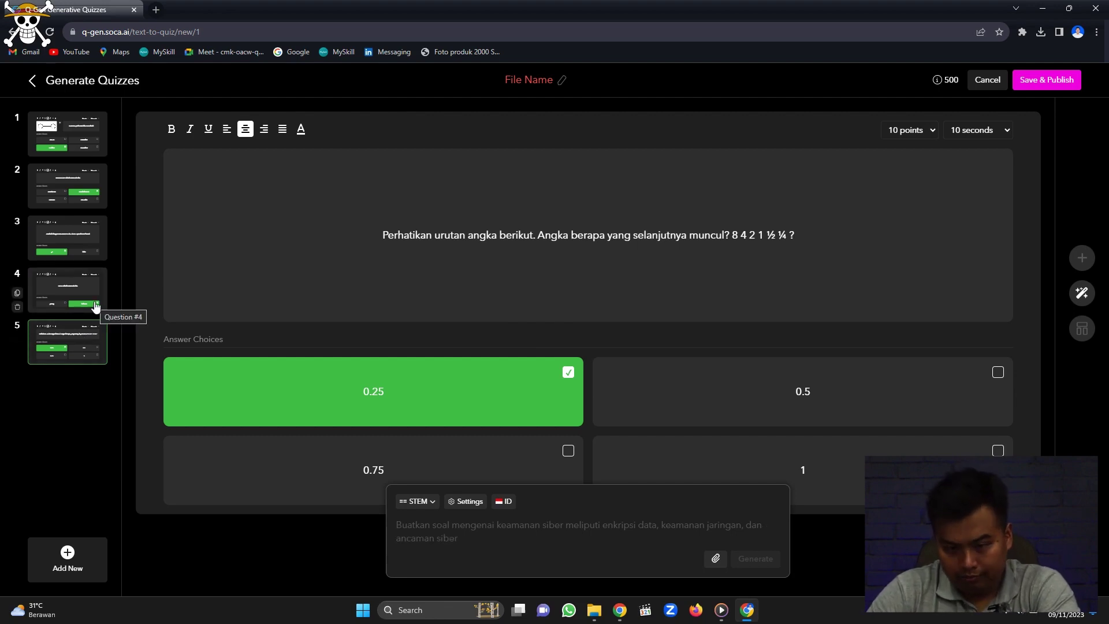
Put question 5's number sequence on its own line in bold, without italic or underline.
click(734, 236)
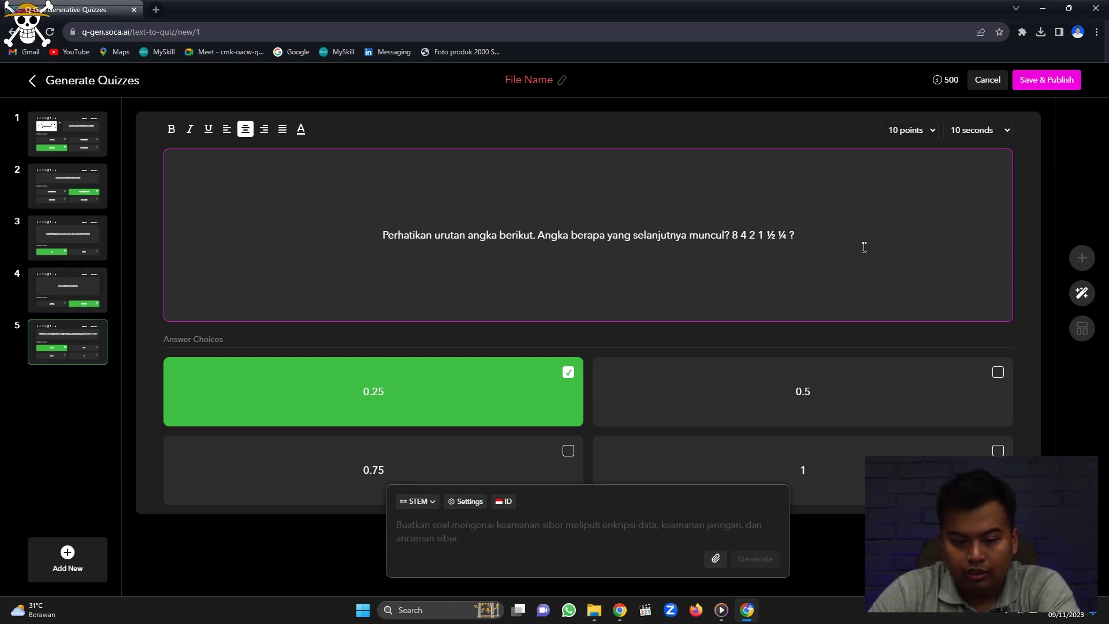
key(Return)
key(Return)
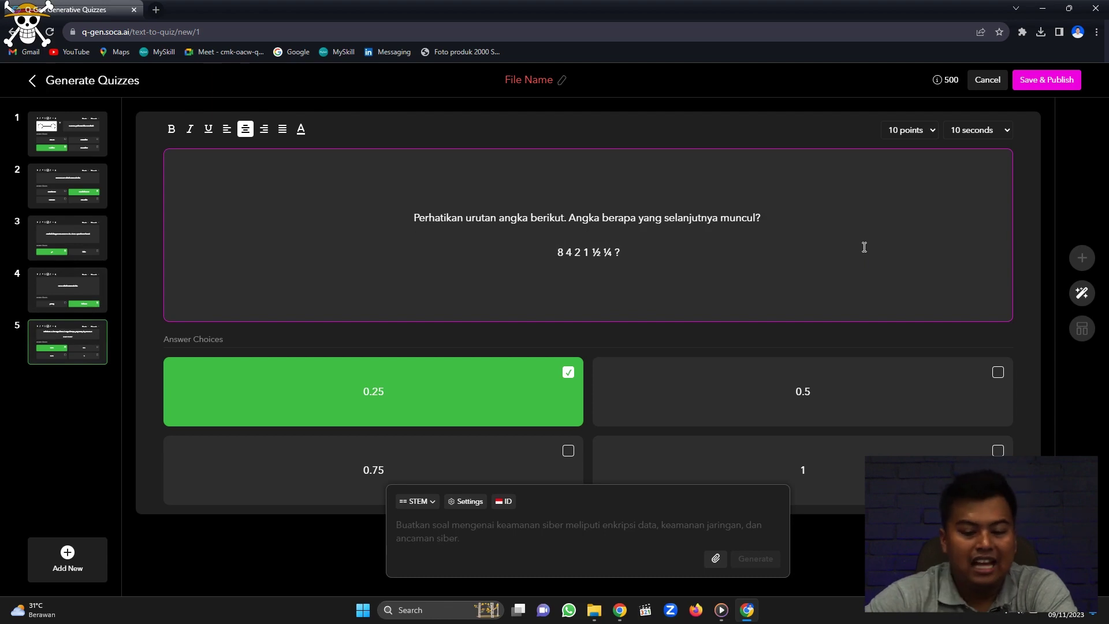
drag(640, 252, 525, 251)
click(172, 130)
click(188, 131)
click(208, 129)
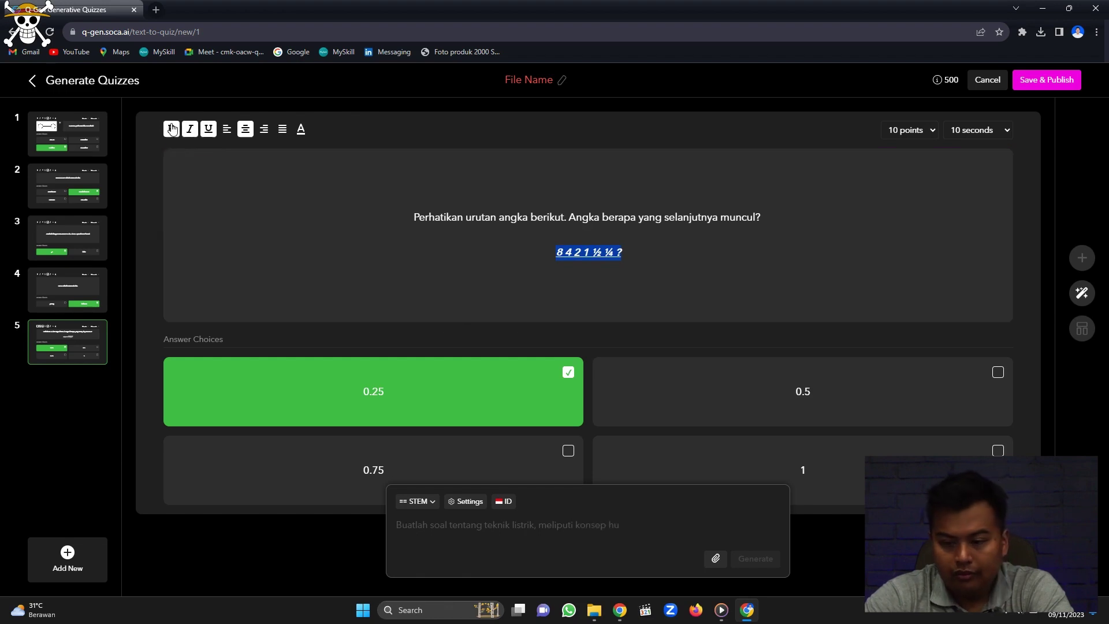
click(190, 130)
click(207, 130)
click(758, 269)
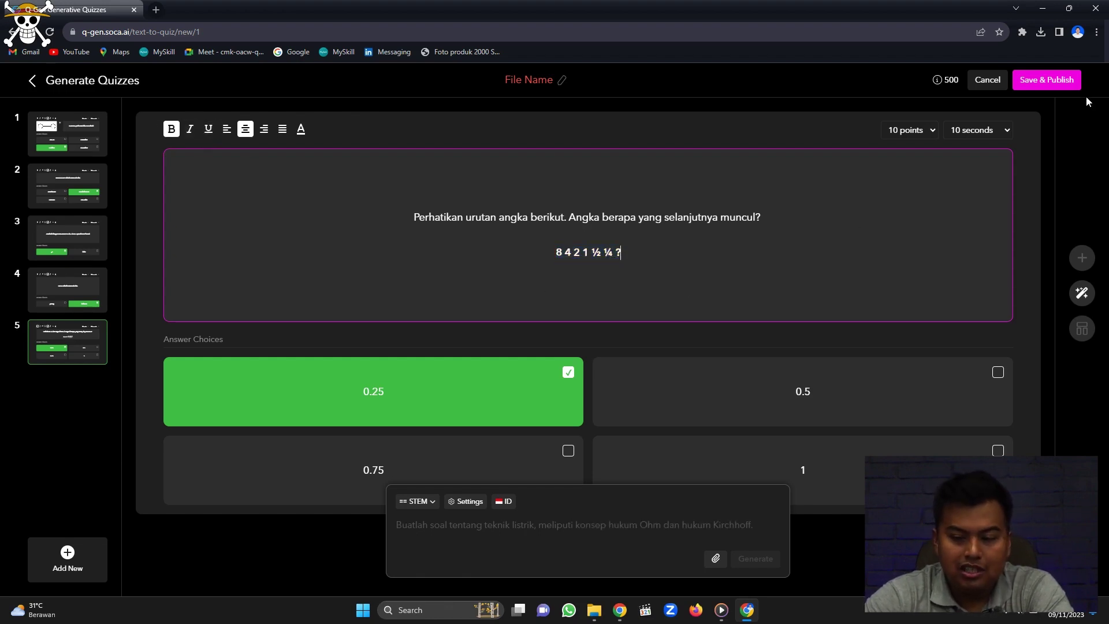
click(1050, 82)
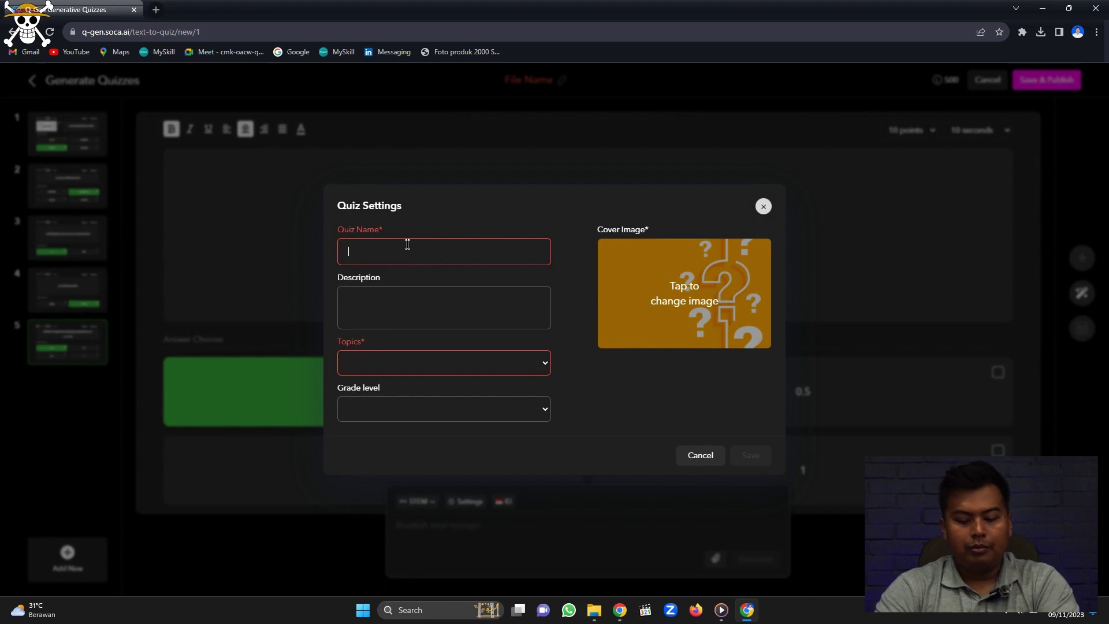
Name the quiz 'WPT Test' with topic Science, grade level General and sub level Expert.
text(WPT T)
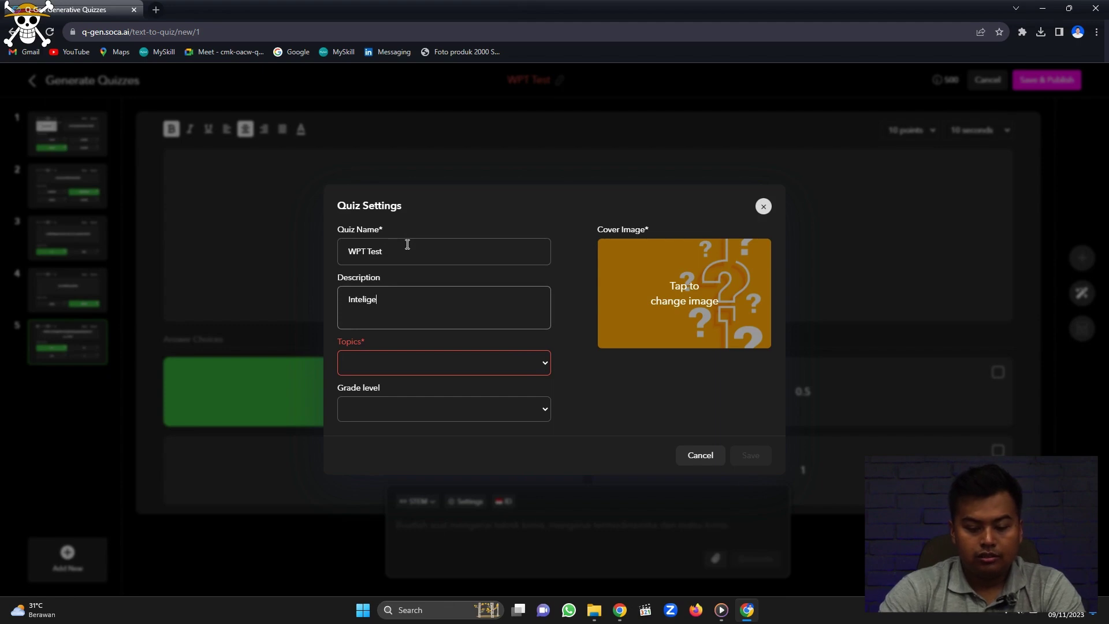
text(est)
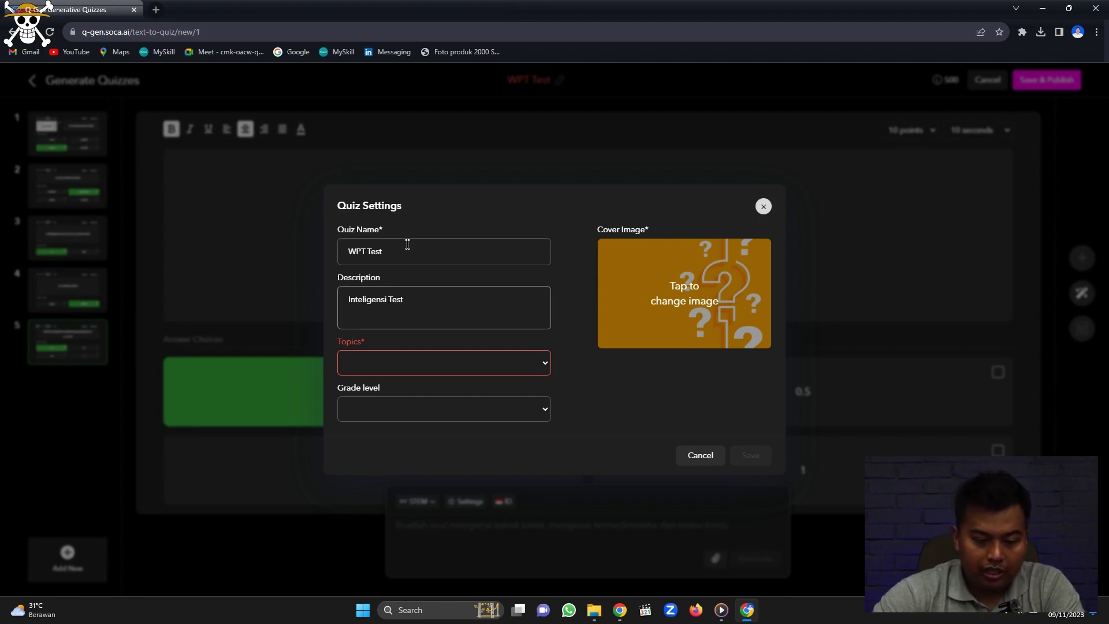
click(526, 362)
click(408, 380)
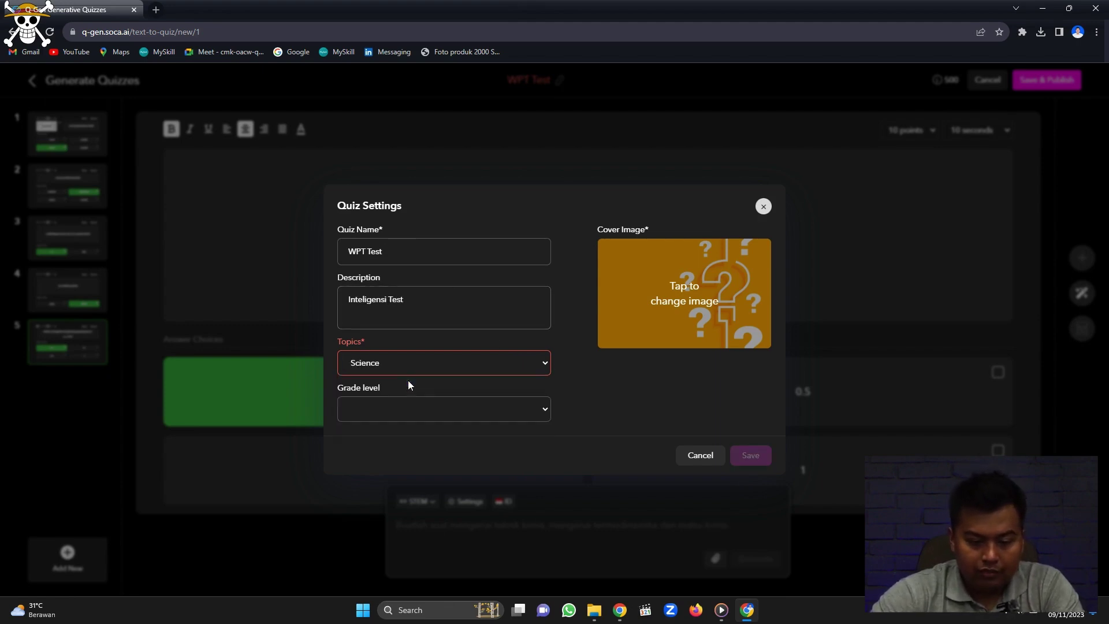
click(475, 413)
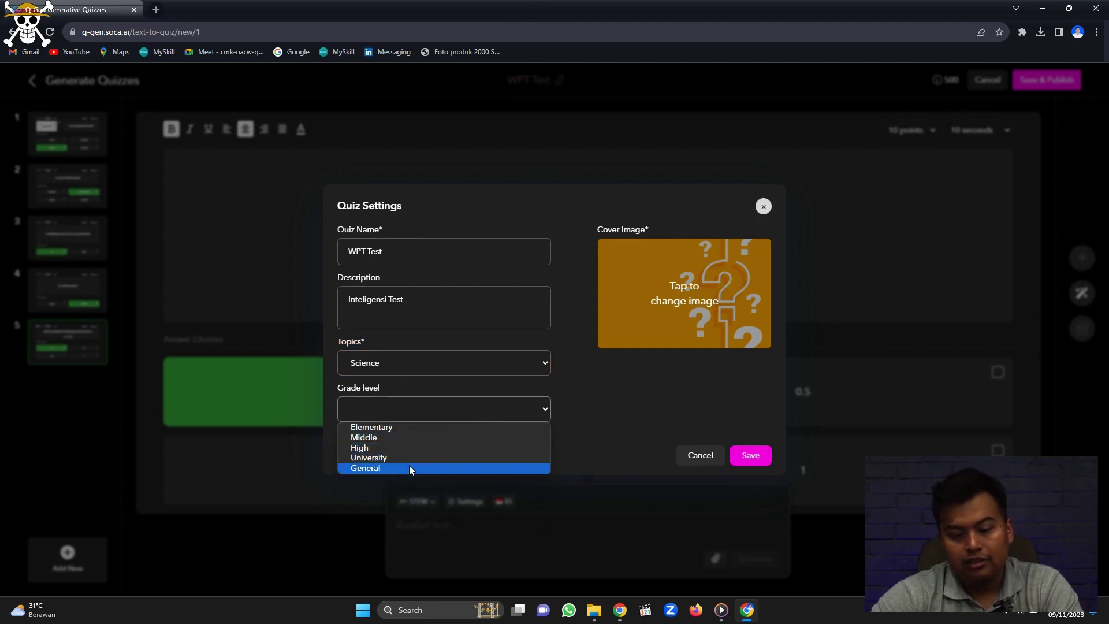
click(409, 466)
click(473, 435)
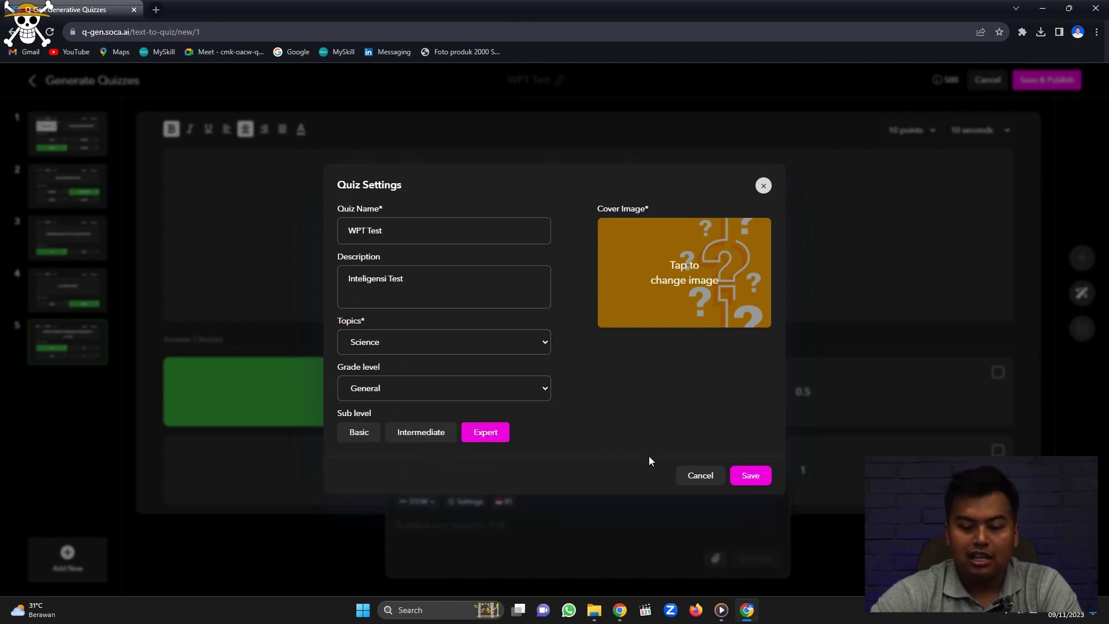
click(745, 477)
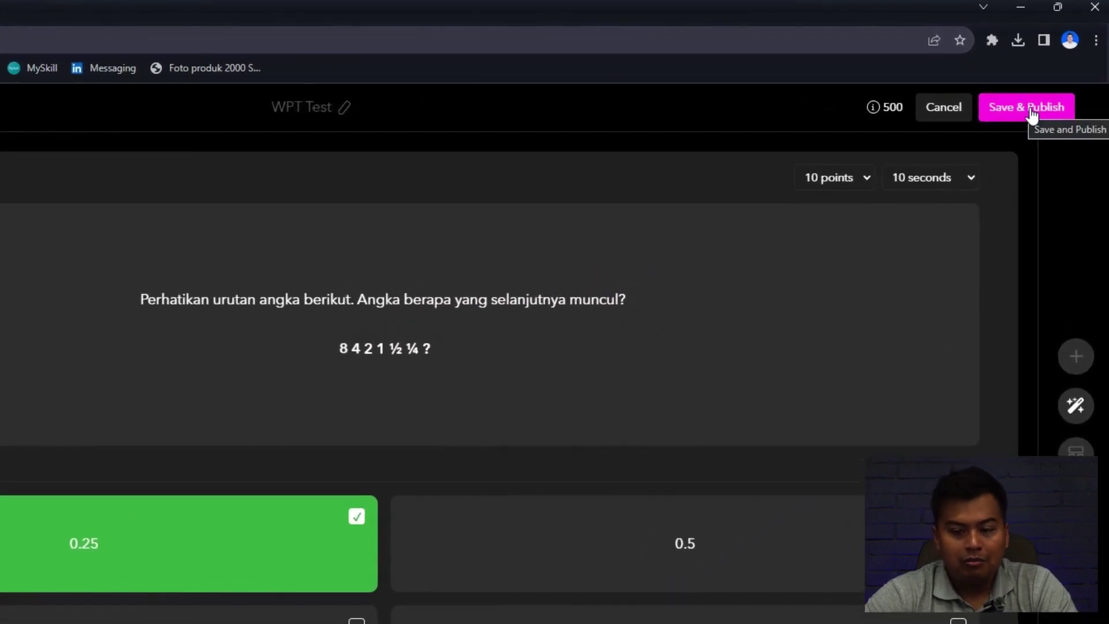
Publish the quiz as public with correct/incorrect answer sounds on, continuing to the live lobby.
click(1032, 113)
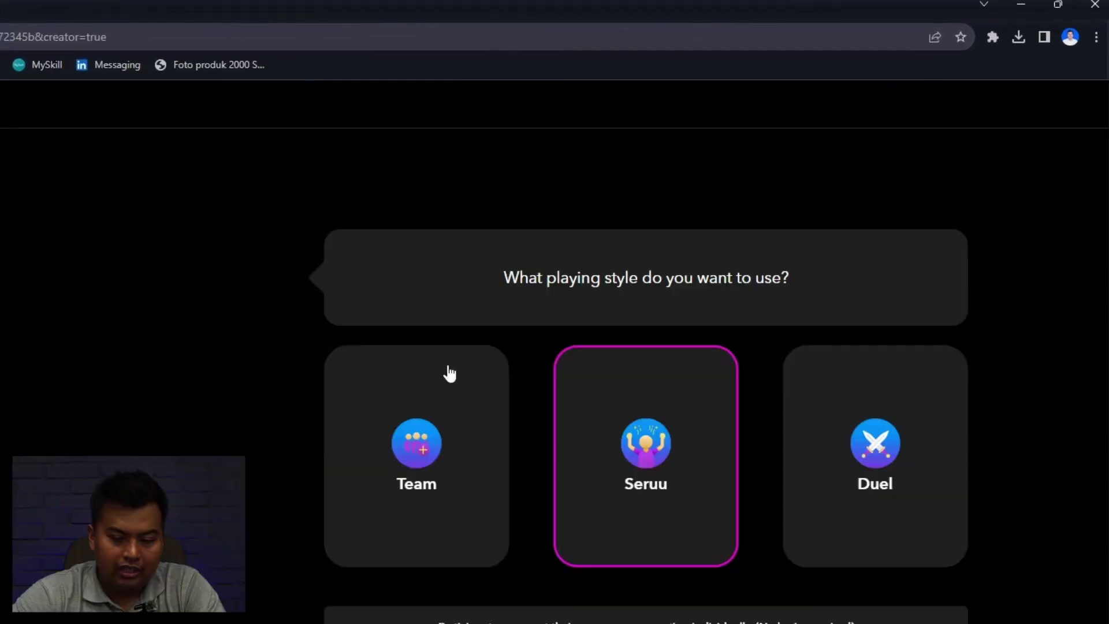
scroll(901, 453, down, 3)
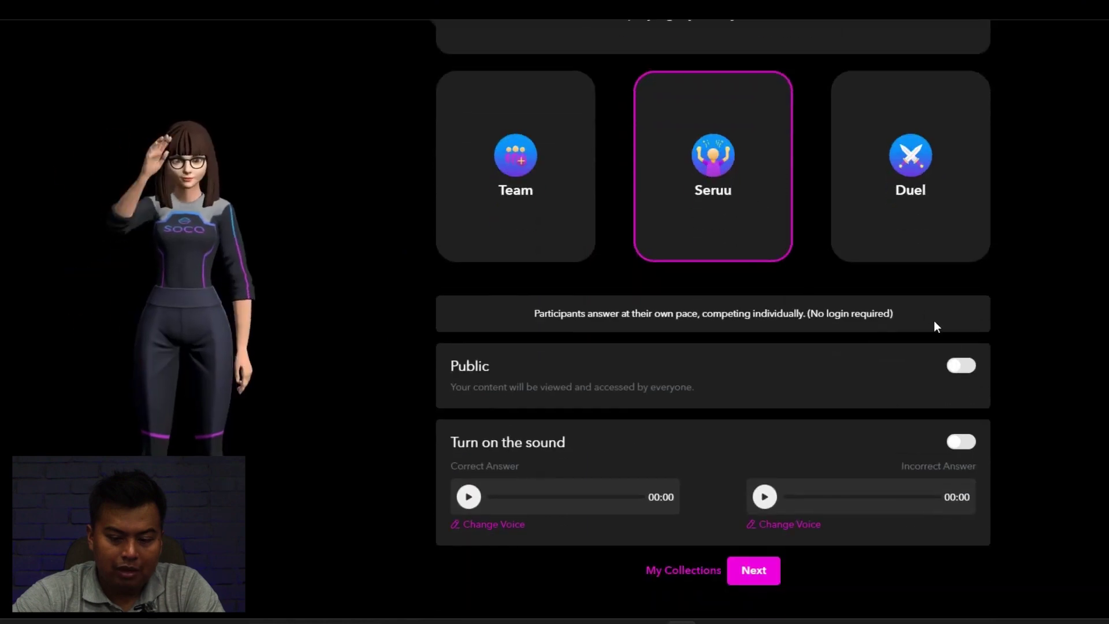
click(961, 365)
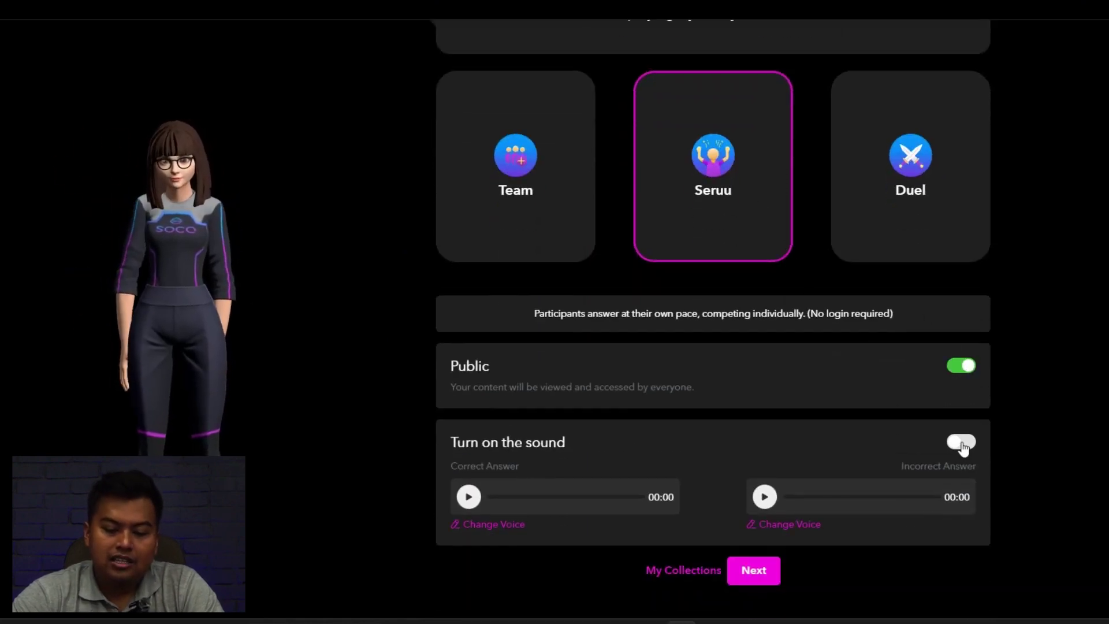
click(961, 444)
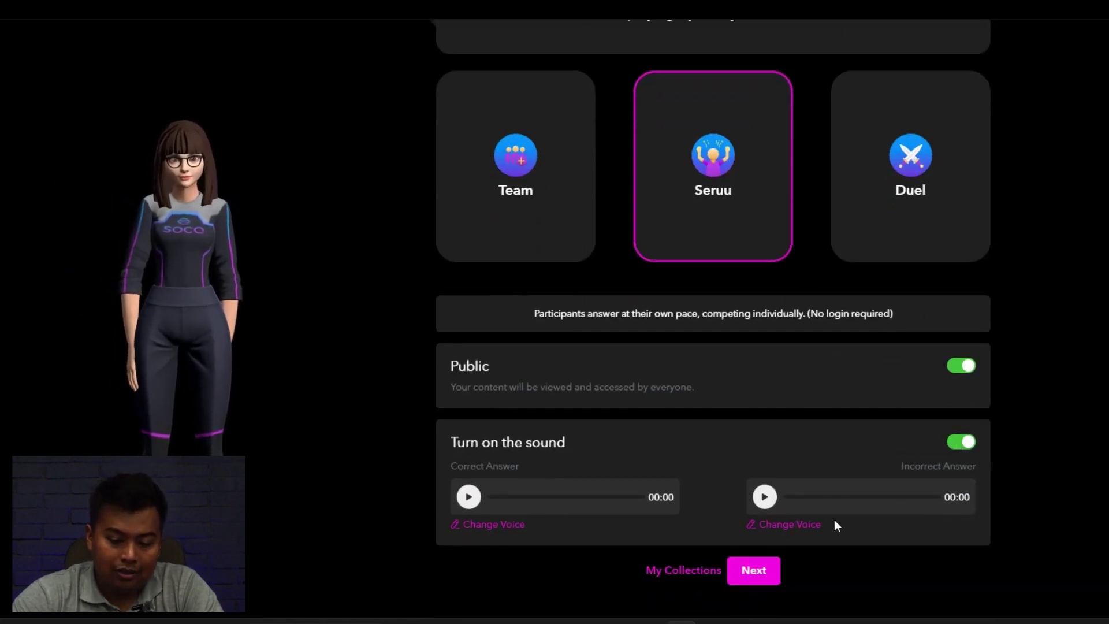
click(750, 572)
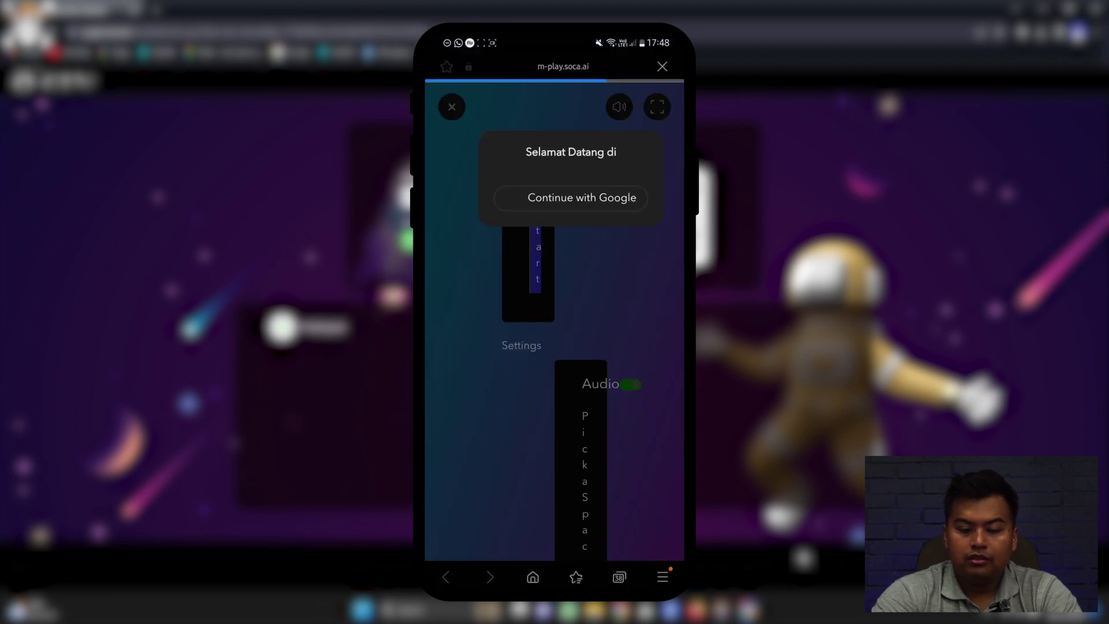
Sign in on the phone with a Google account, join the WPT Test lobby, and start the quiz.
click(579, 503)
click(522, 246)
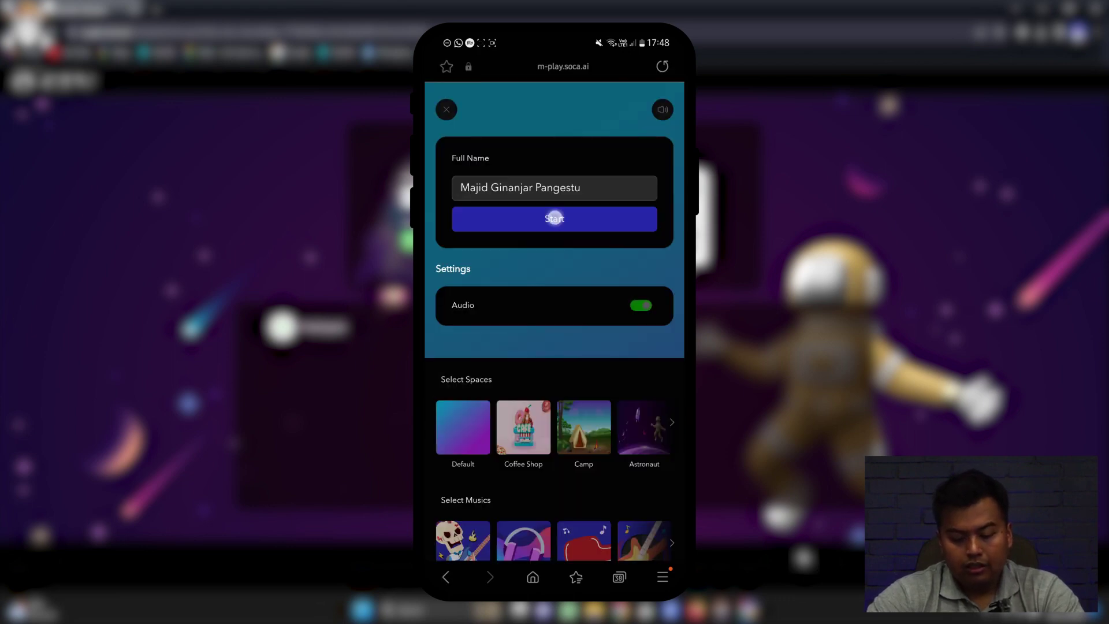
click(554, 218)
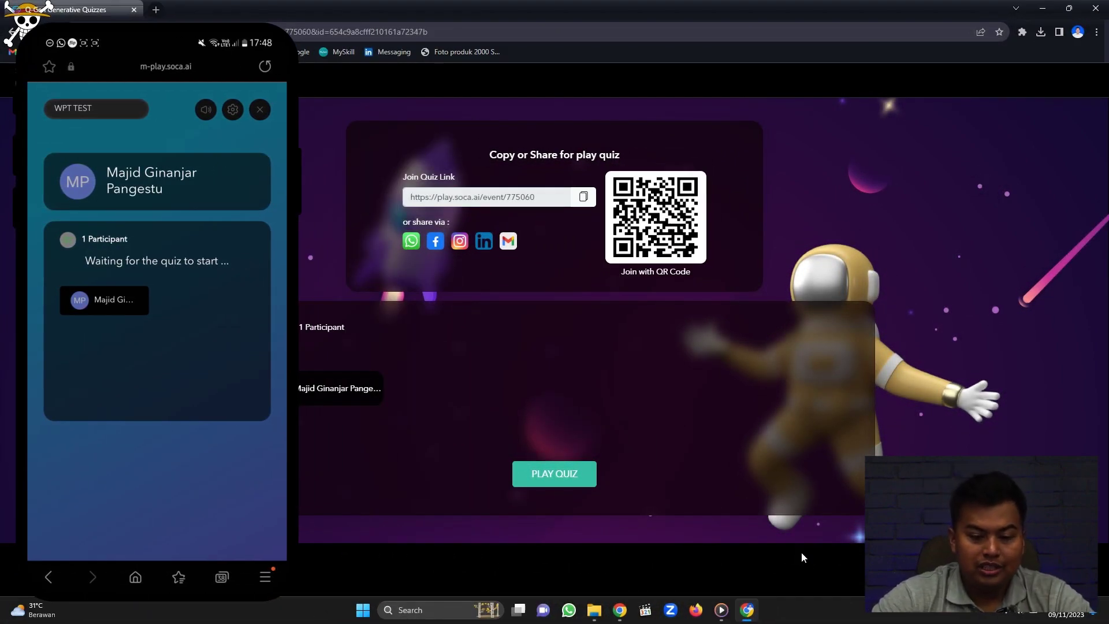
click(573, 473)
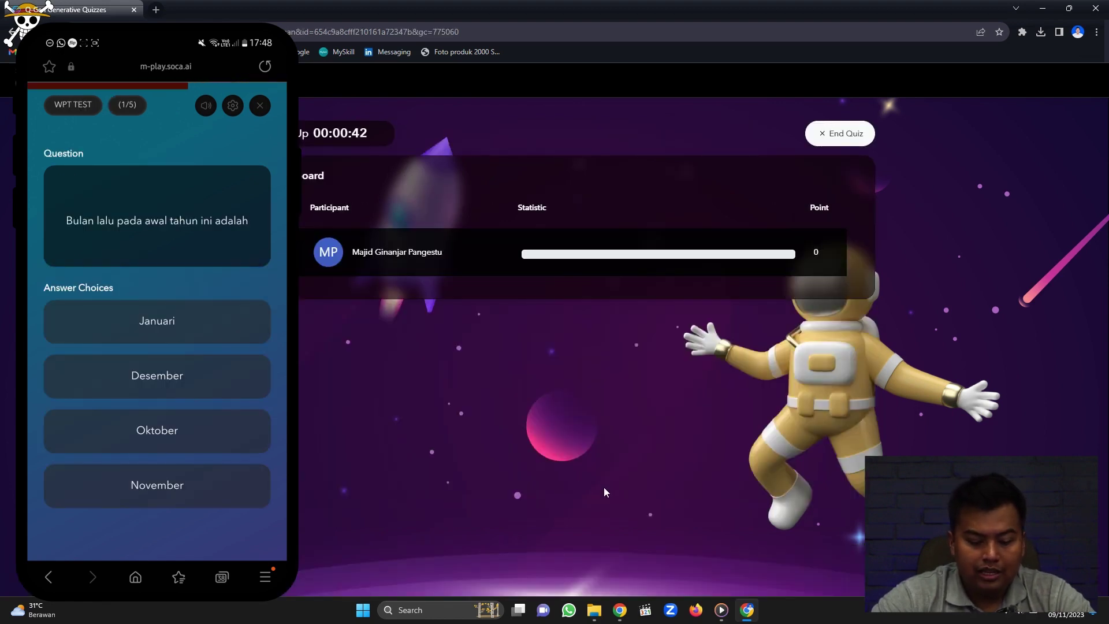
Answer Oktober, Berusaha, terbiasa and 0.25 on the phone, then request to end the quiz.
click(142, 426)
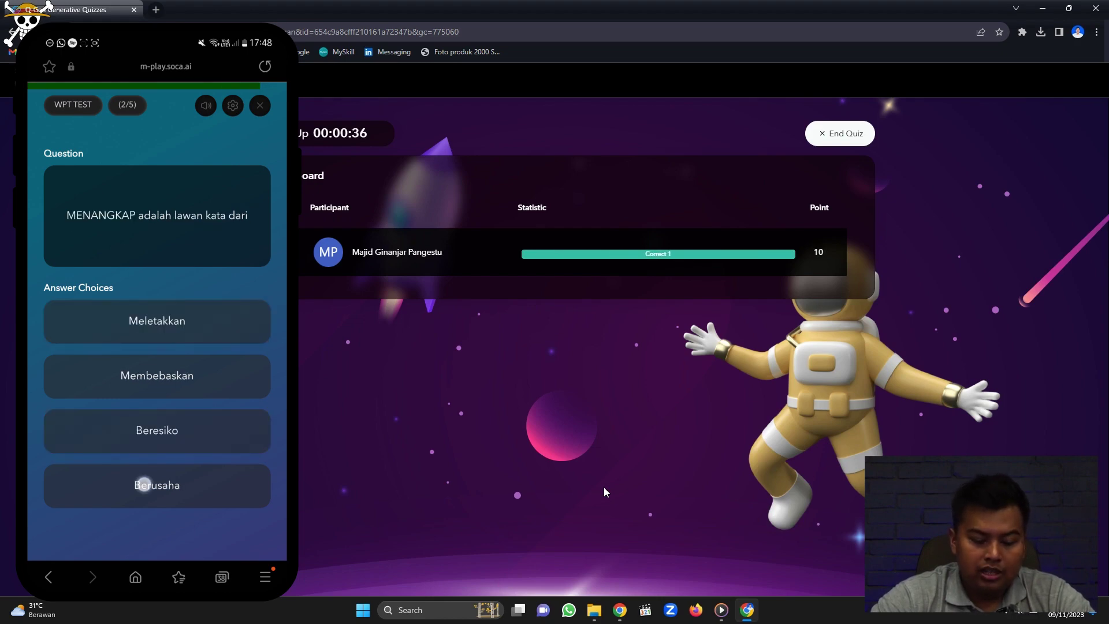
click(144, 483)
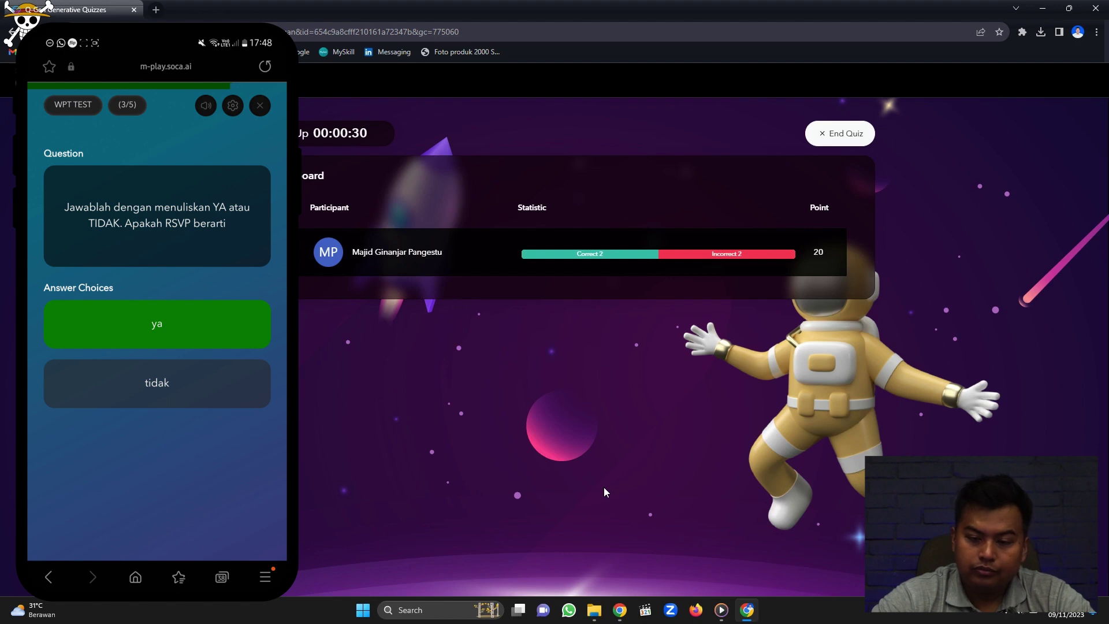
click(151, 389)
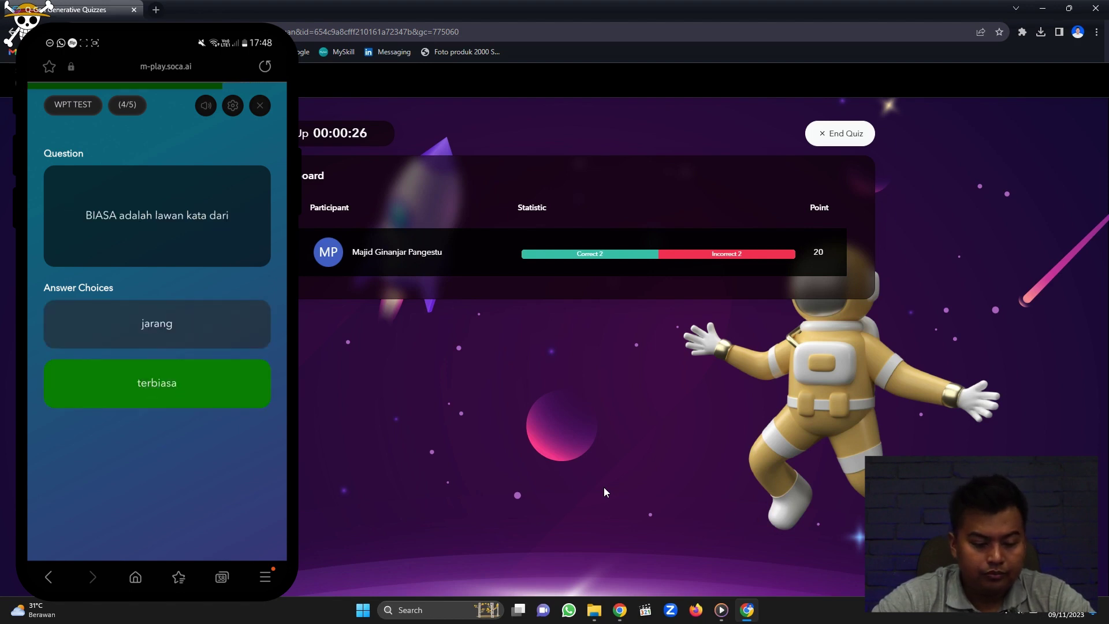
click(136, 326)
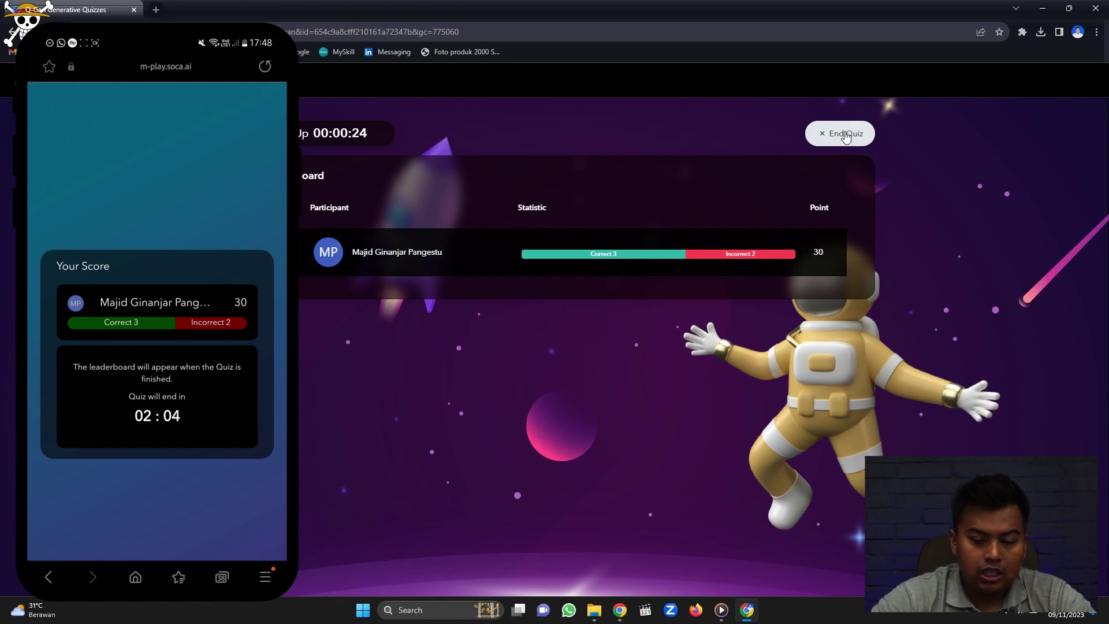
click(844, 136)
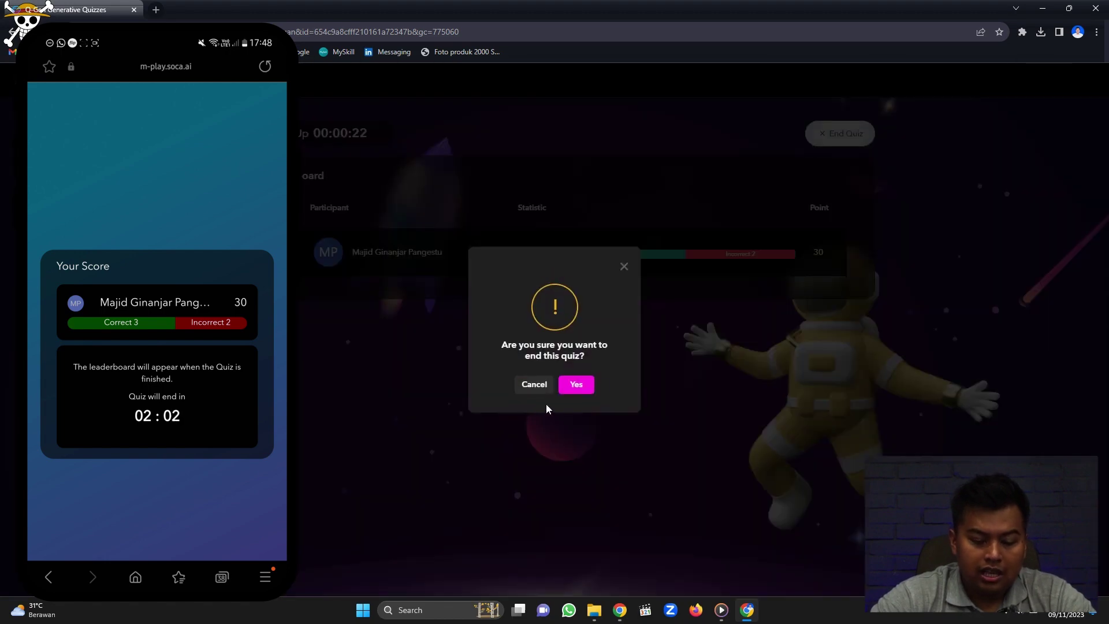
End the quiz, export the WPT Test report as Laporan Quiz WPT Test (6).xlsx, and open it.
click(577, 385)
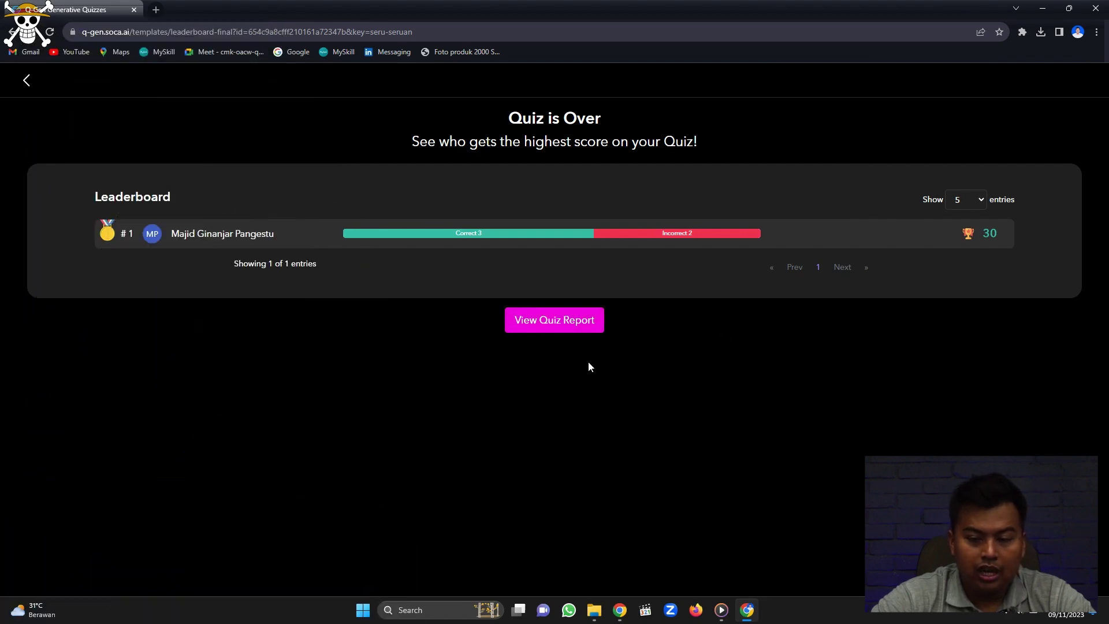
click(554, 321)
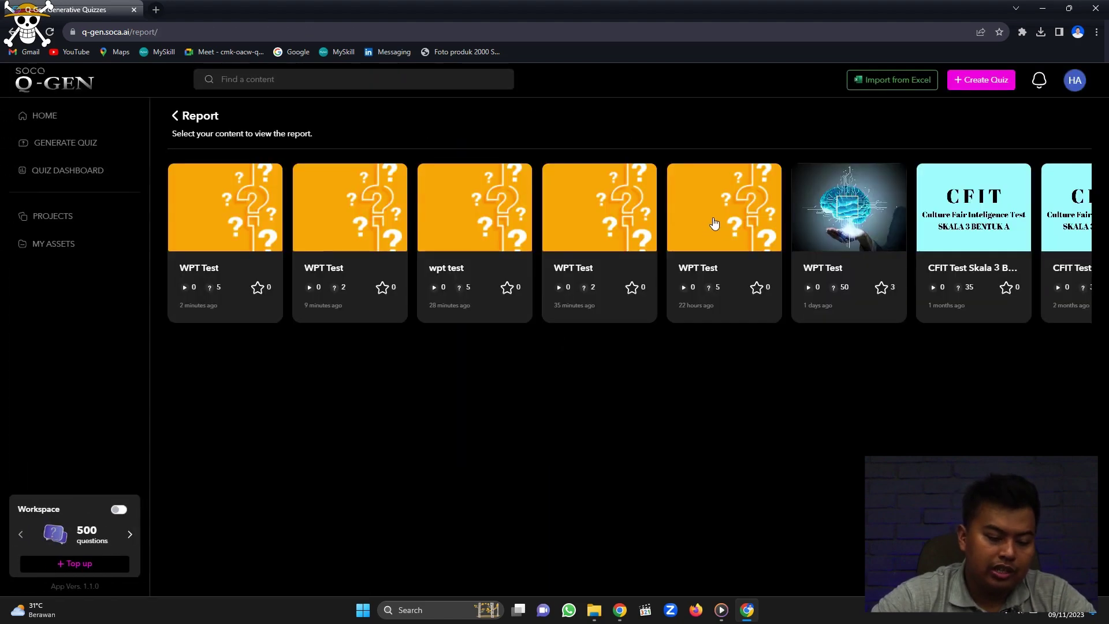
click(275, 254)
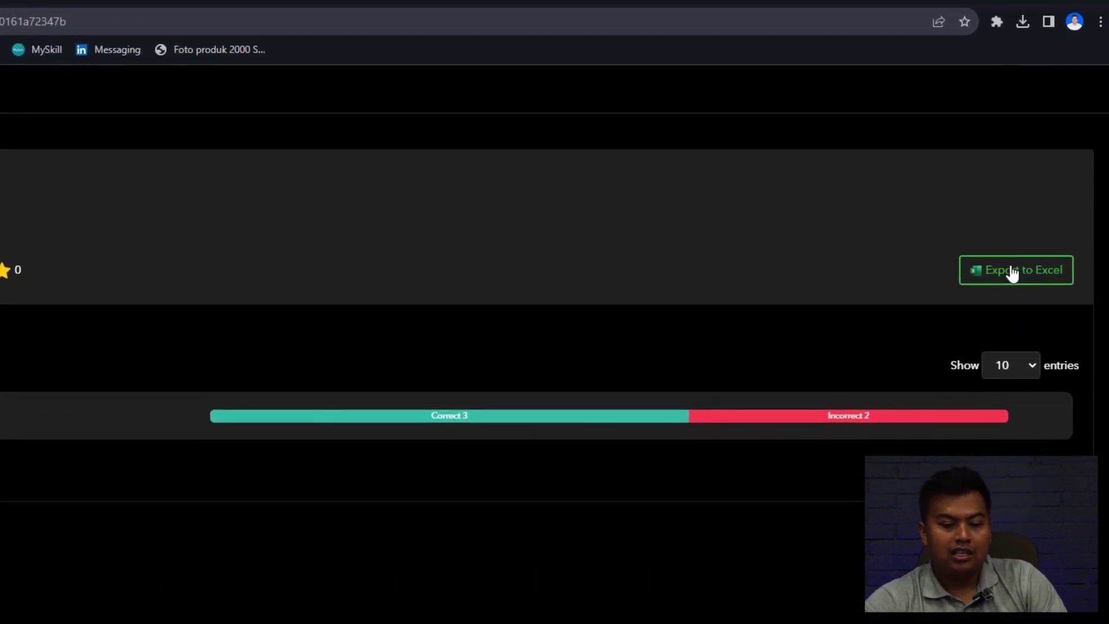
click(1012, 271)
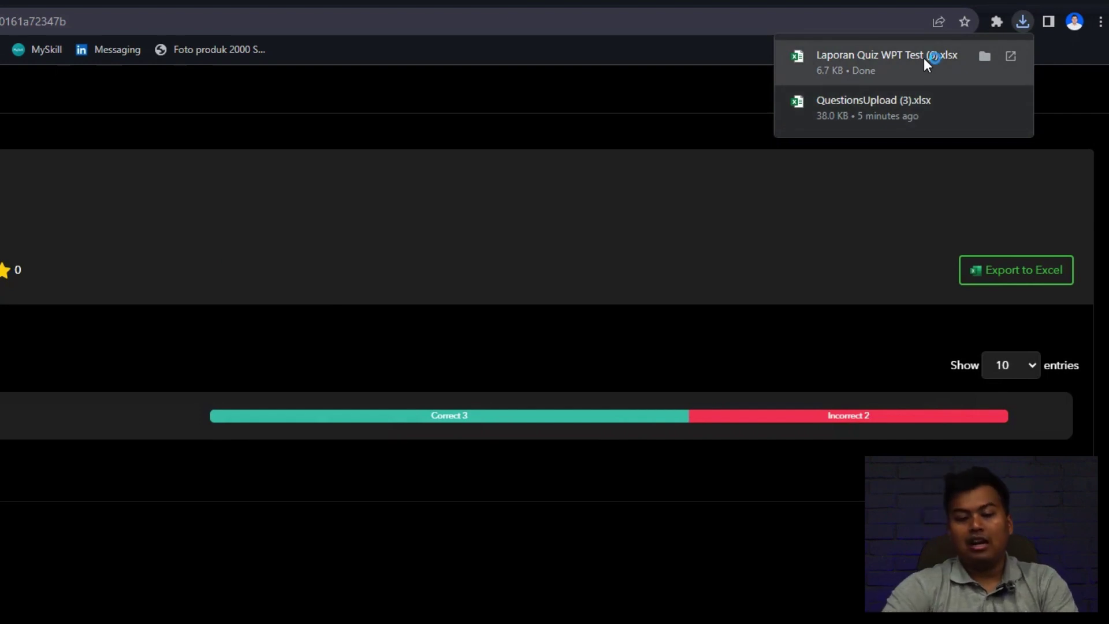
click(923, 58)
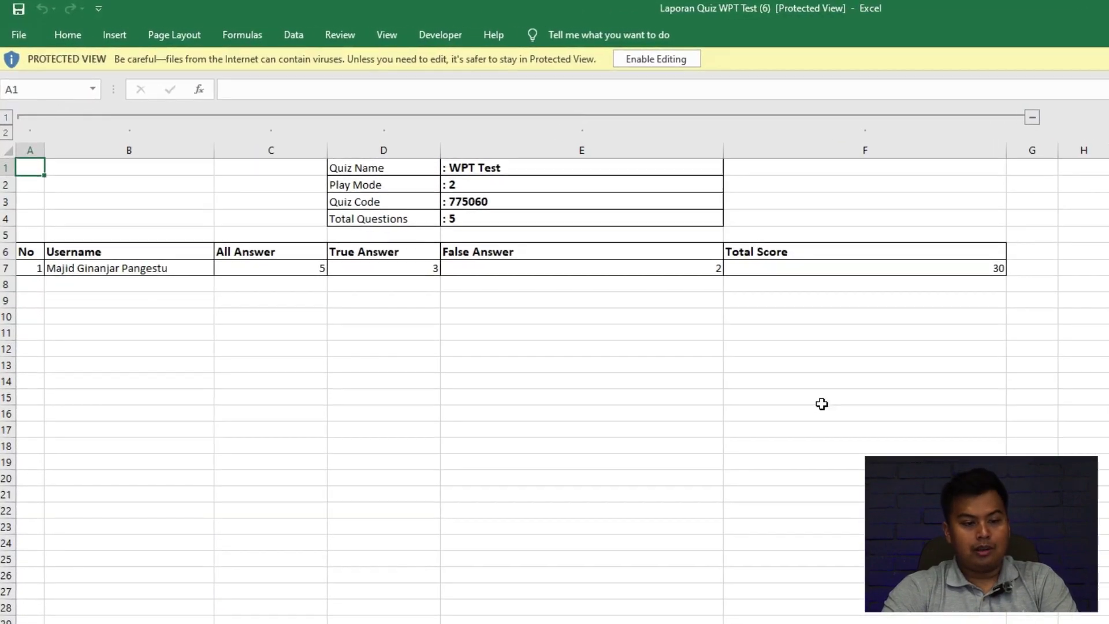
Enable editing of the WPT Test report in Excel and check the score cells G6 and G7.
click(664, 60)
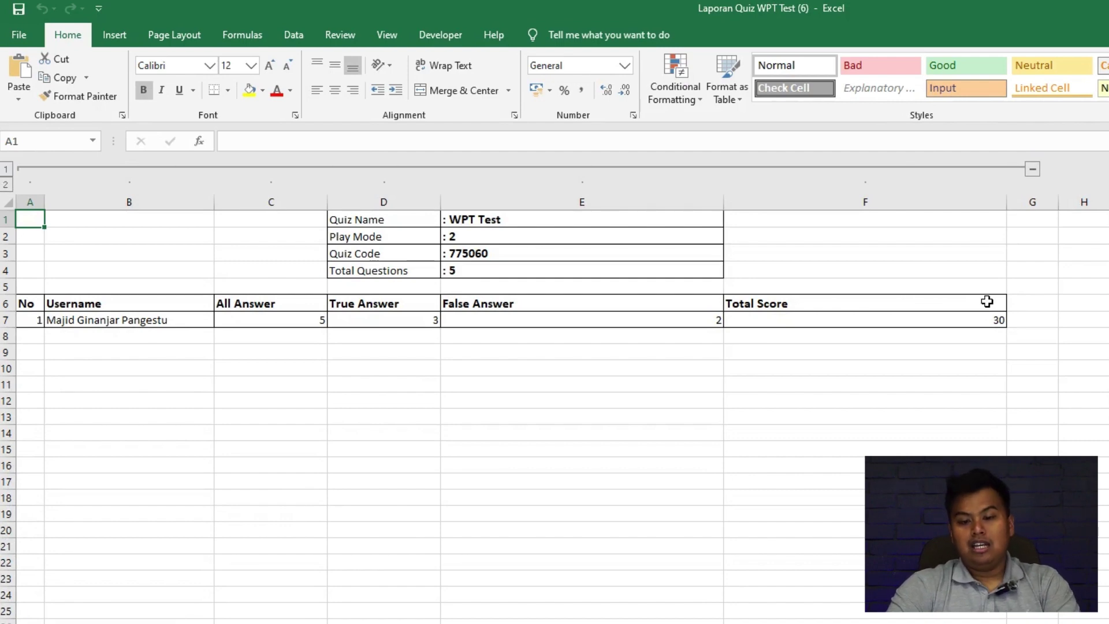
click(1031, 301)
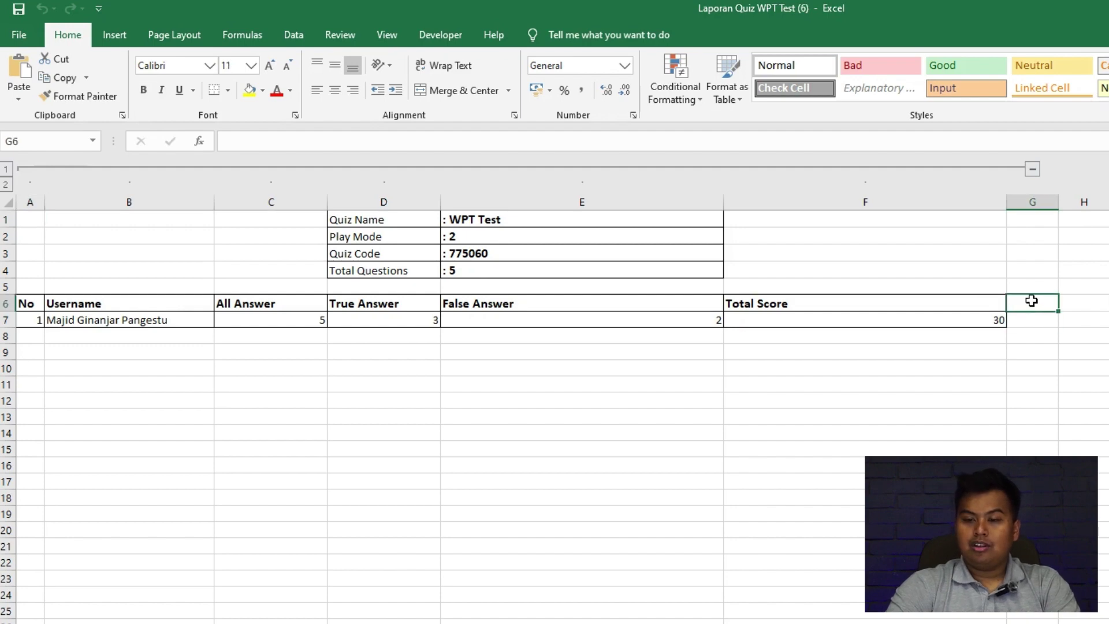
click(1031, 317)
click(1028, 301)
click(1029, 316)
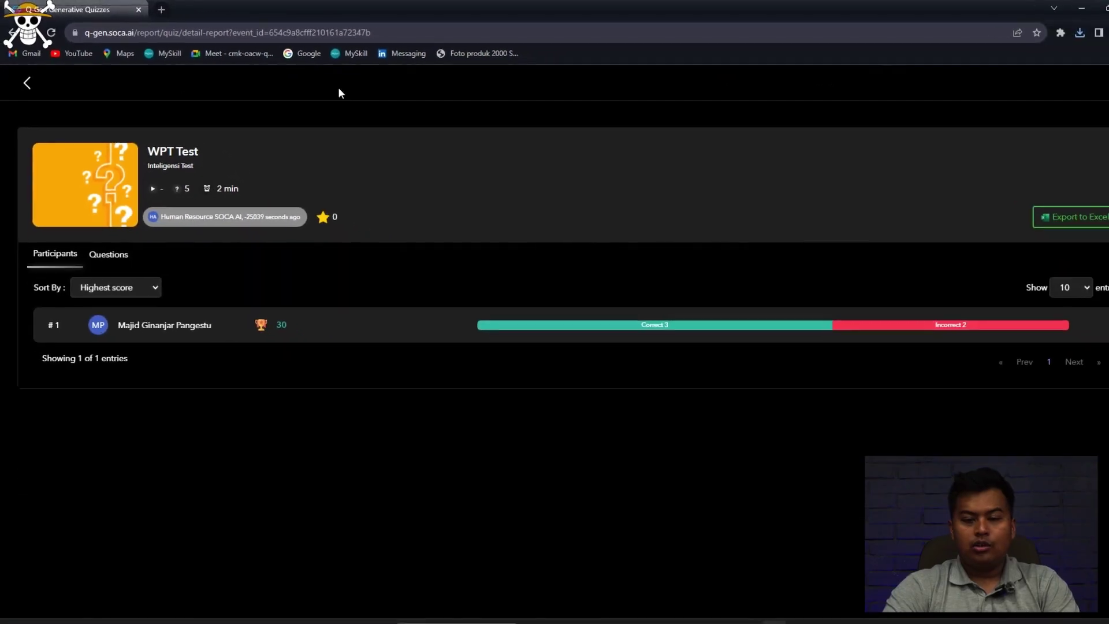
Go back from the report to the Projects list, then to the Home page.
click(26, 81)
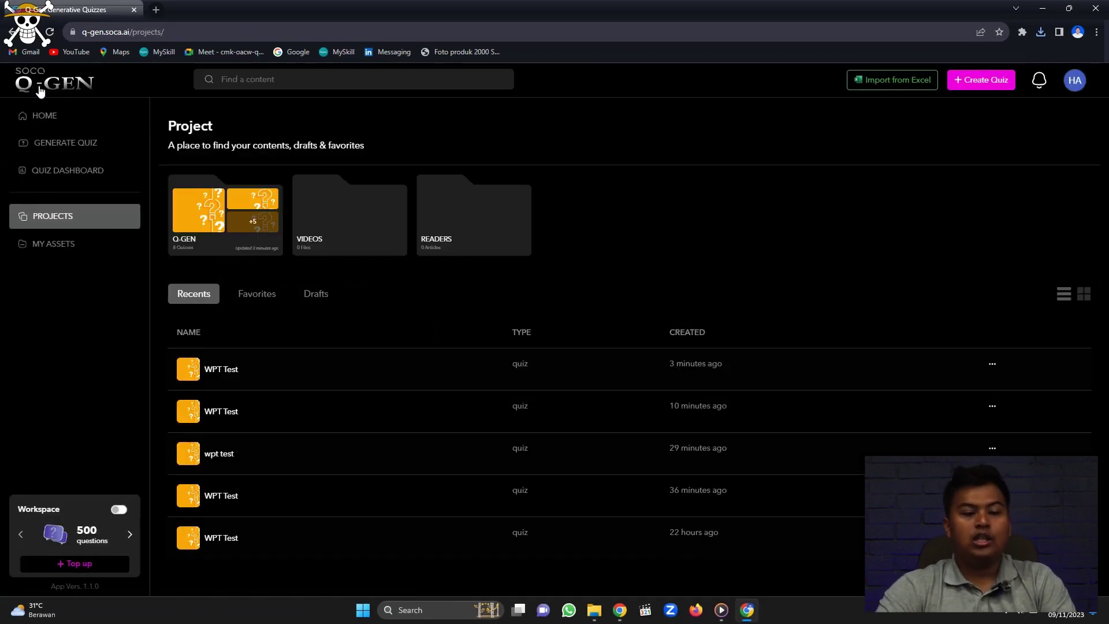
click(49, 116)
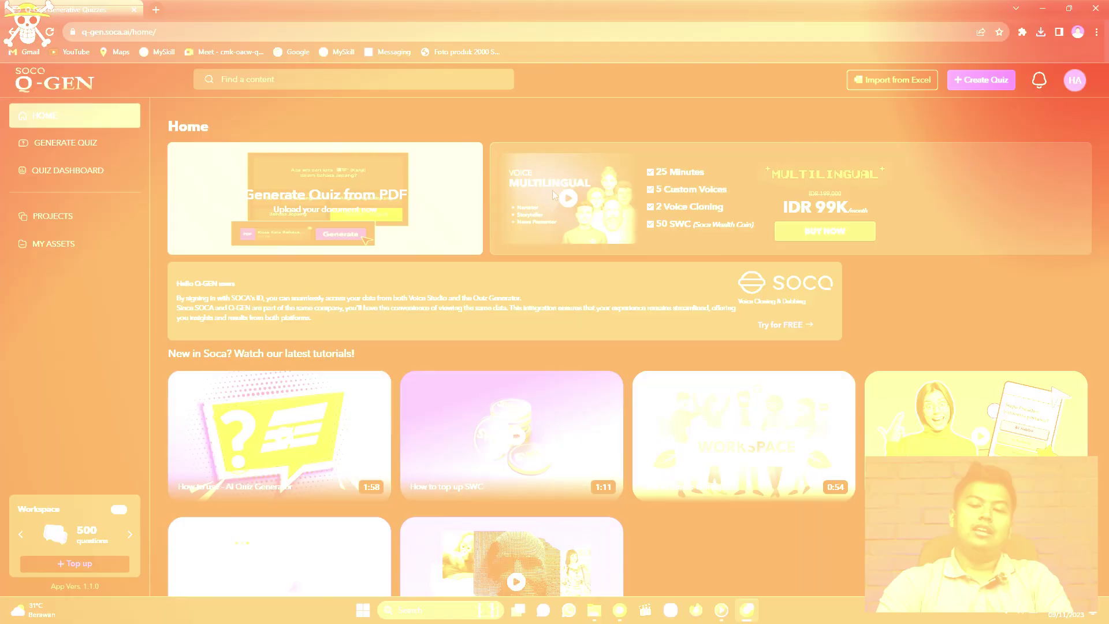